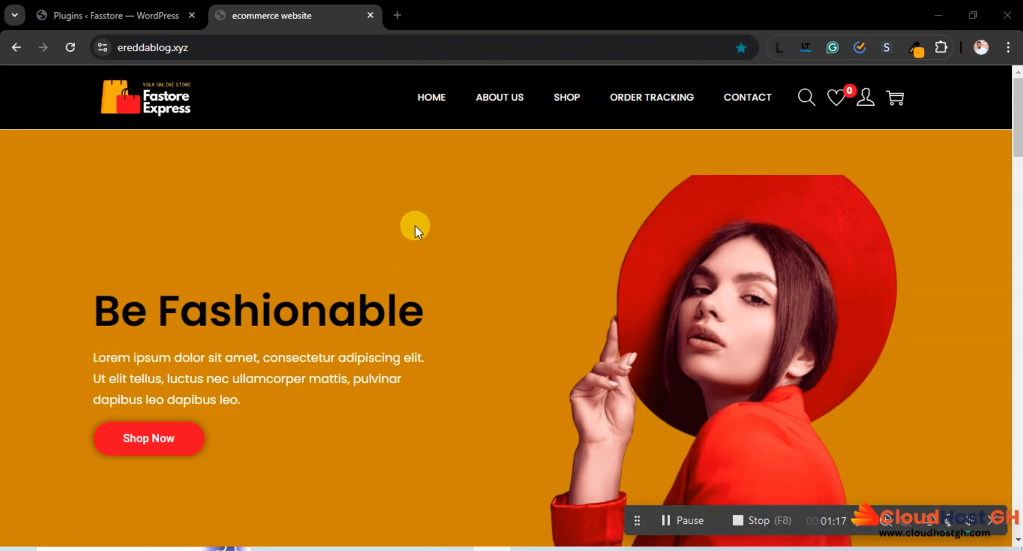
Open the Shop page of the ereddablog.xyz sample store and look over its products and product categories
click(564, 104)
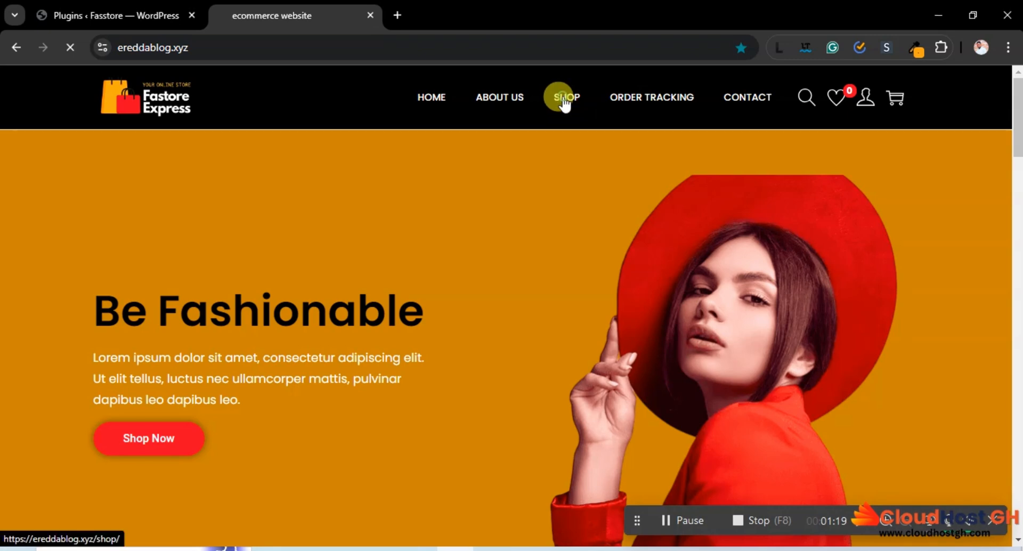
scroll(861, 206, down, 3)
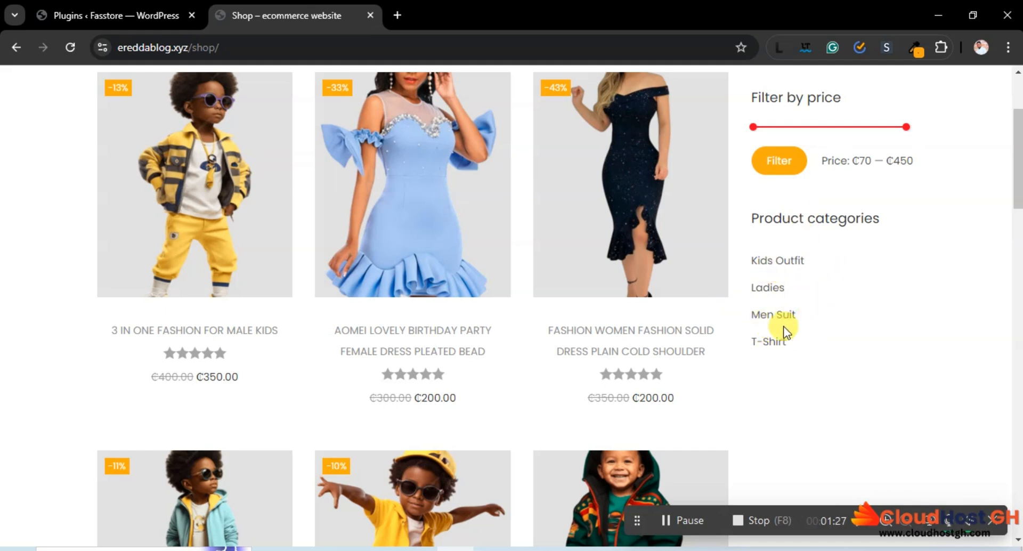
Switch to the Fasstore WordPress admin and open the product categories page with its new category form
click(130, 6)
mouse_move(91, 394)
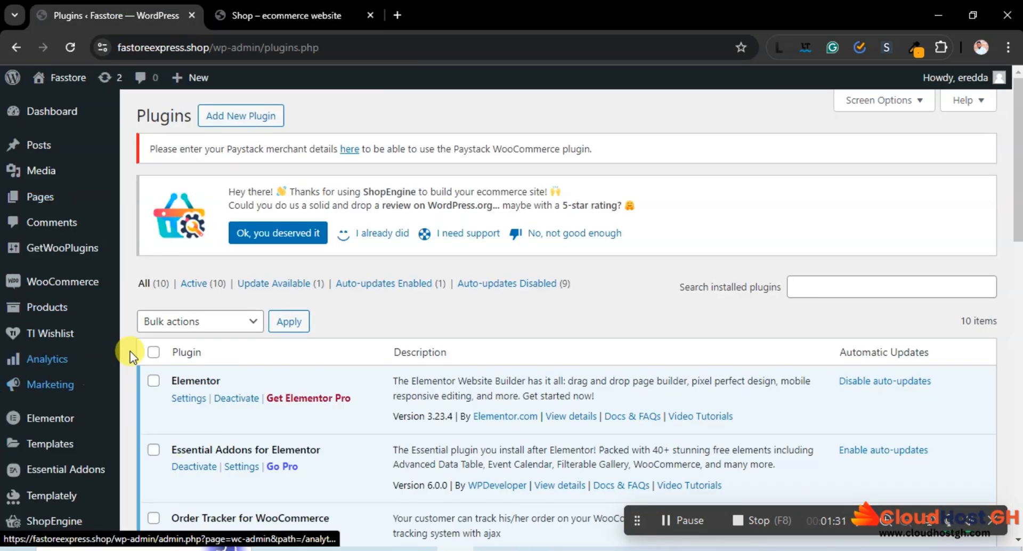
mouse_move(109, 336)
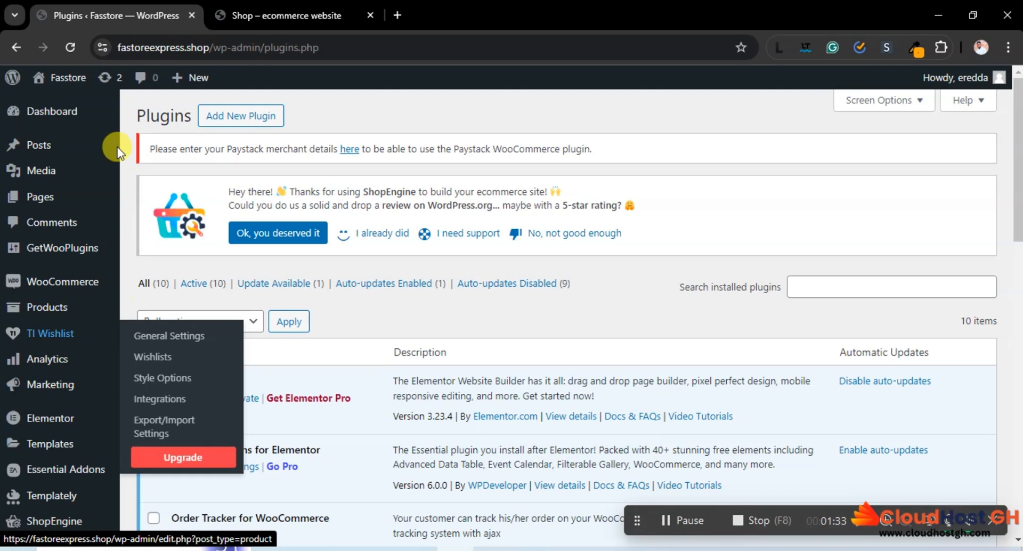
mouse_move(82, 285)
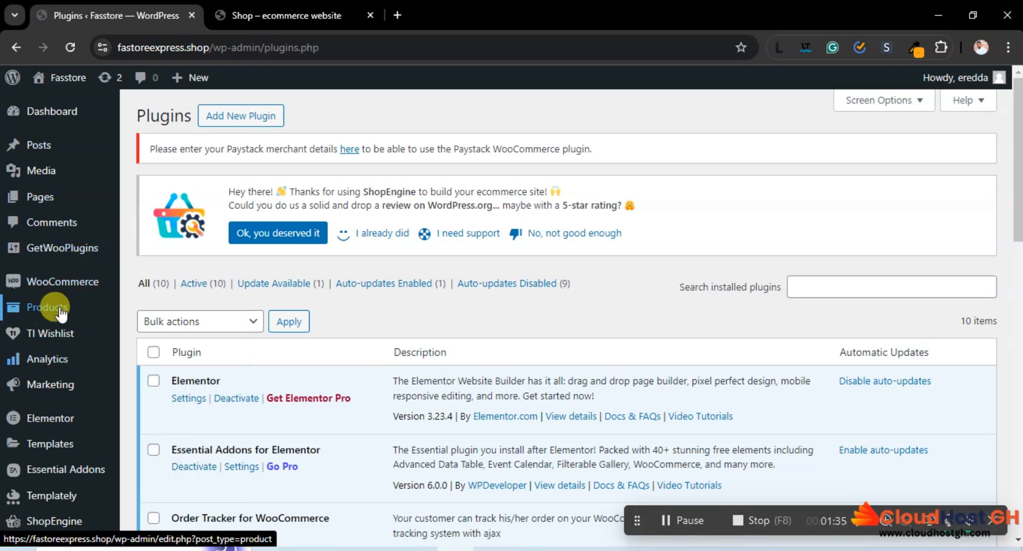
mouse_move(61, 313)
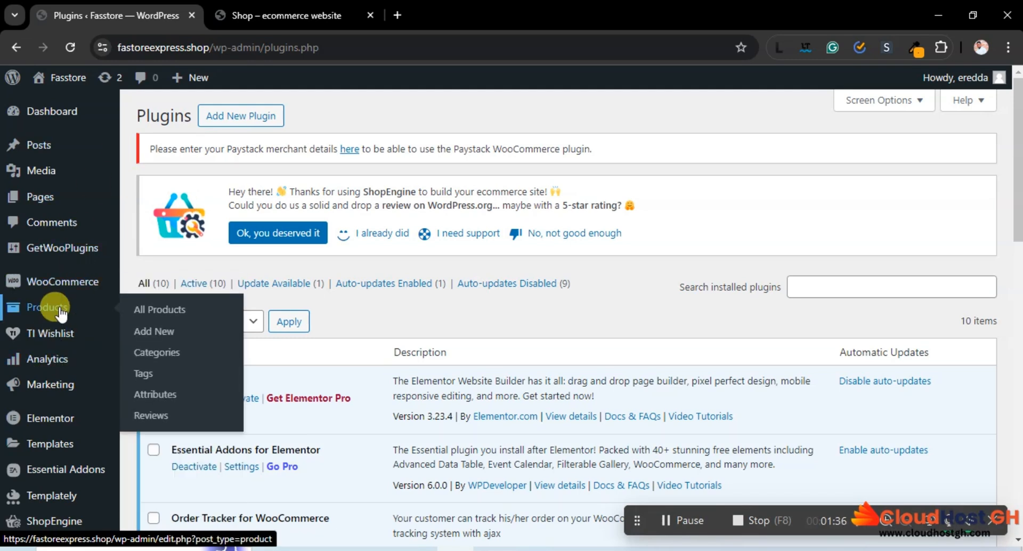
click(169, 354)
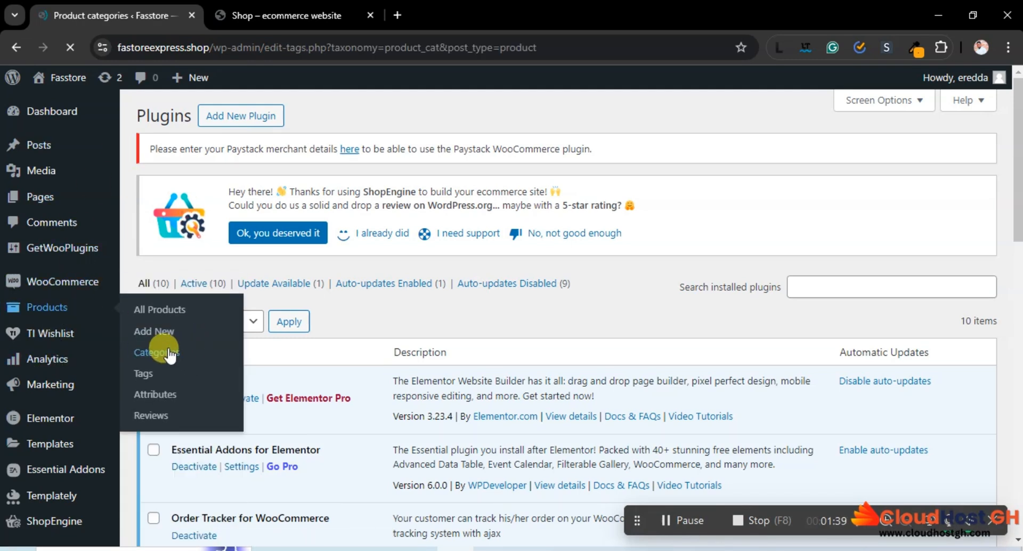
scroll(591, 266, down, 2)
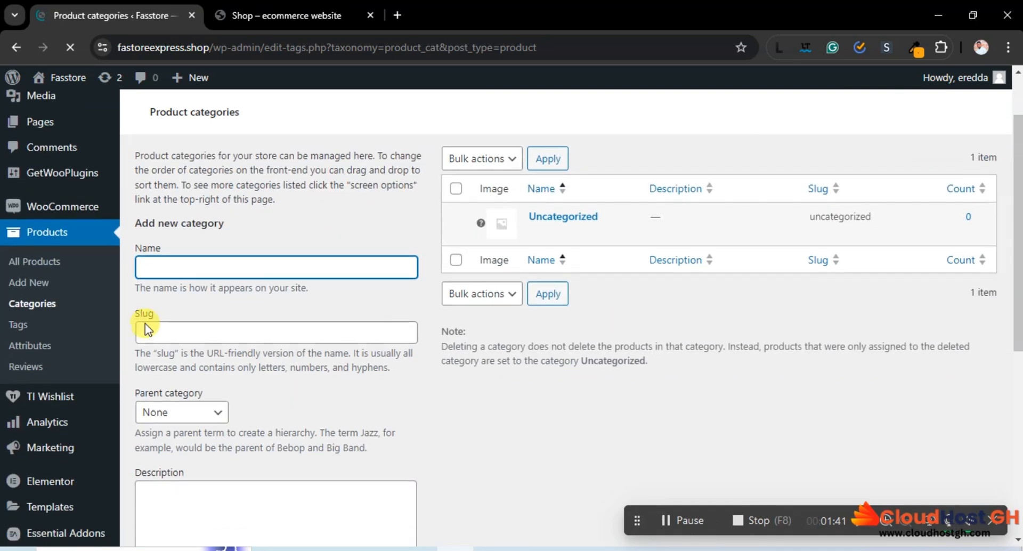
Copy the category name Kids Outfit from the product categories list on the sample store's Shop page
click(270, 14)
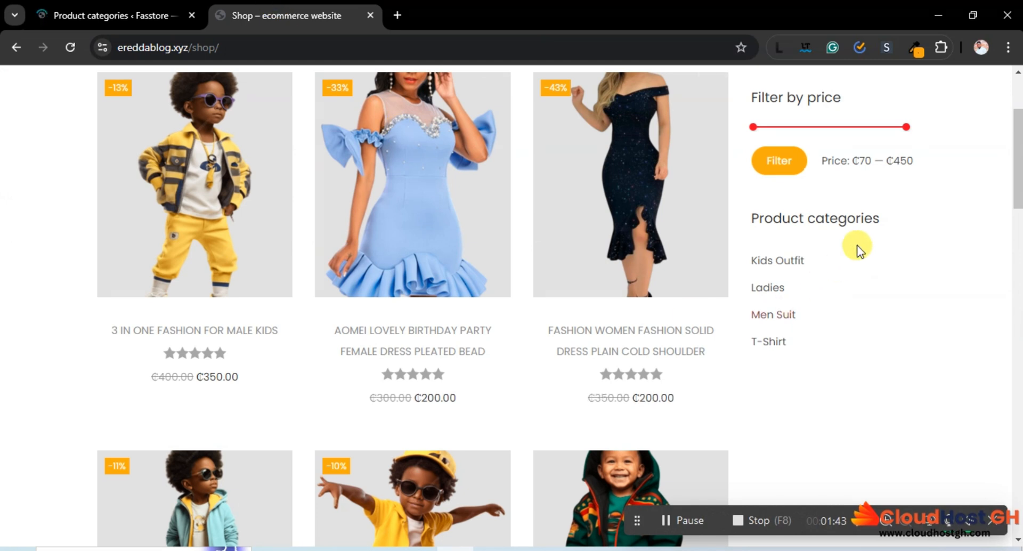
drag(812, 260, 748, 268)
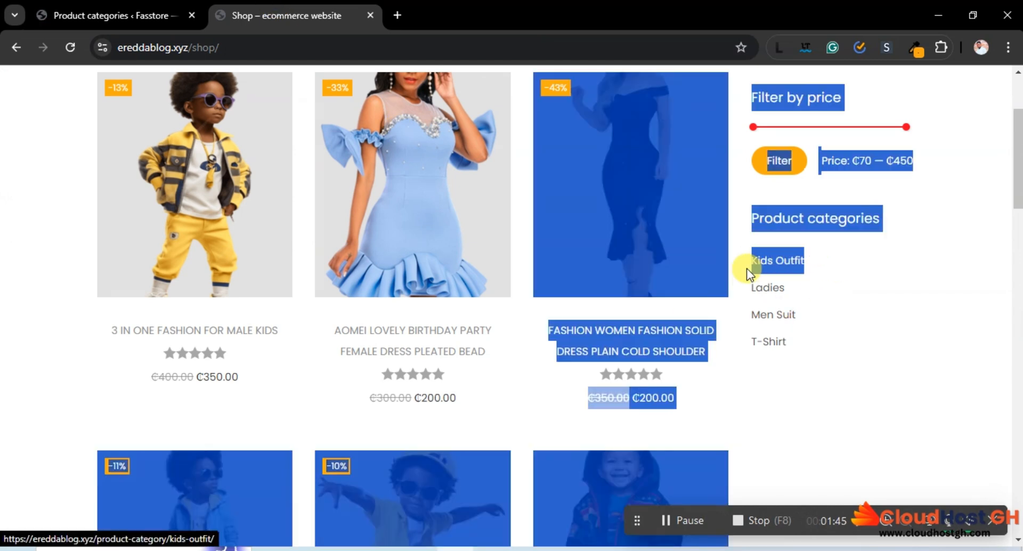
click(824, 261)
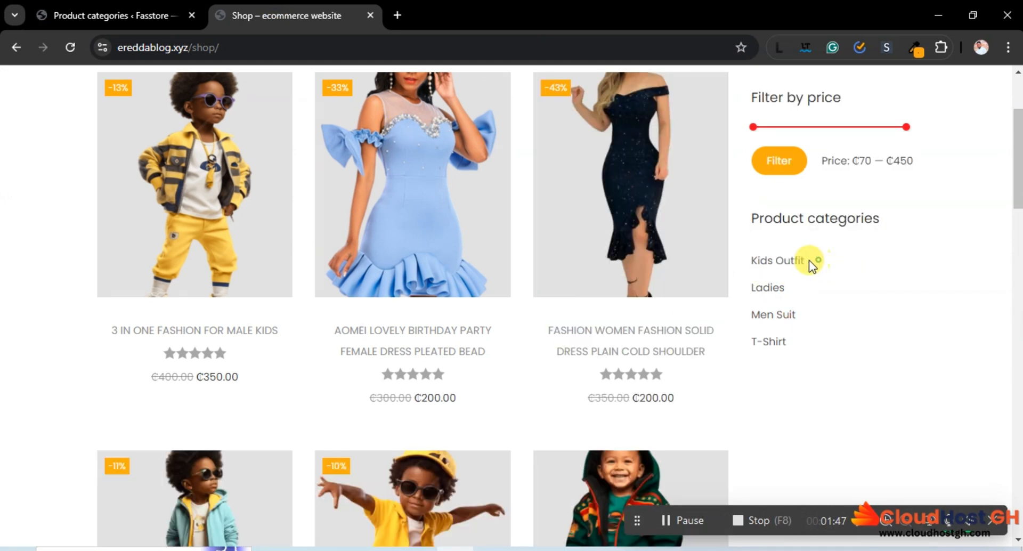
drag(809, 260, 756, 262)
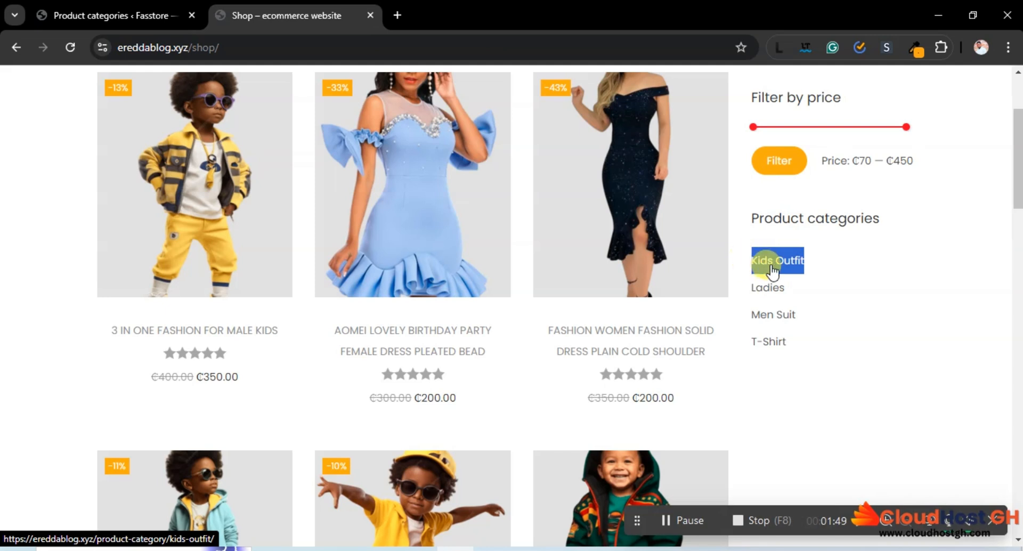
right_click(770, 265)
click(834, 431)
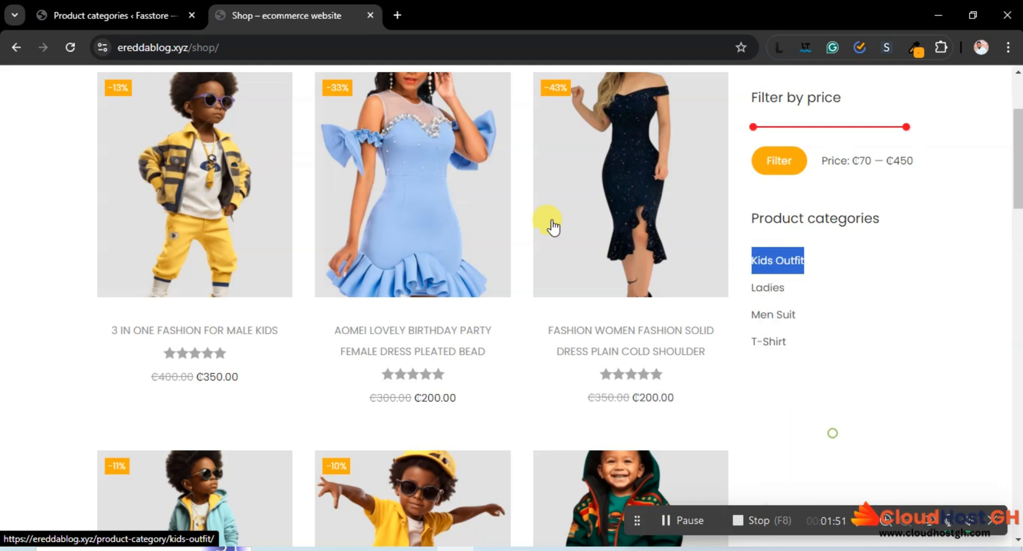
Paste Kids Outfit as the name of a new product category in the Fasstore admin and add the category
click(115, 15)
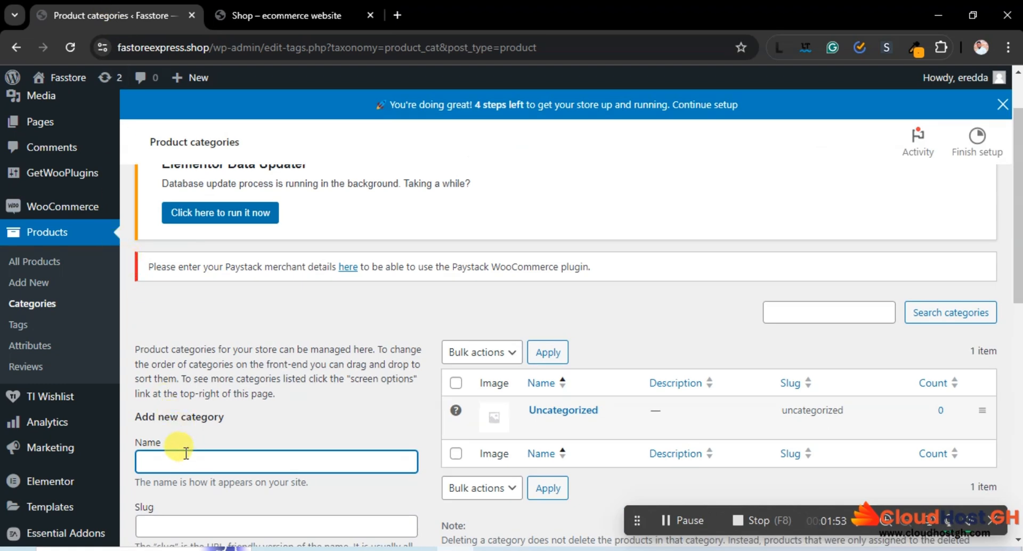
key(ctrl+v)
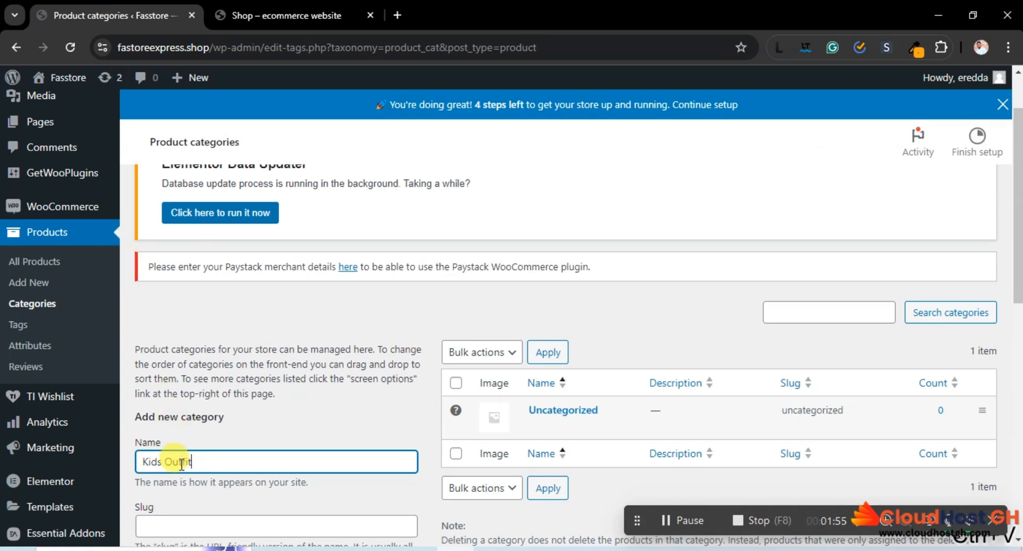
scroll(343, 393, down, 10)
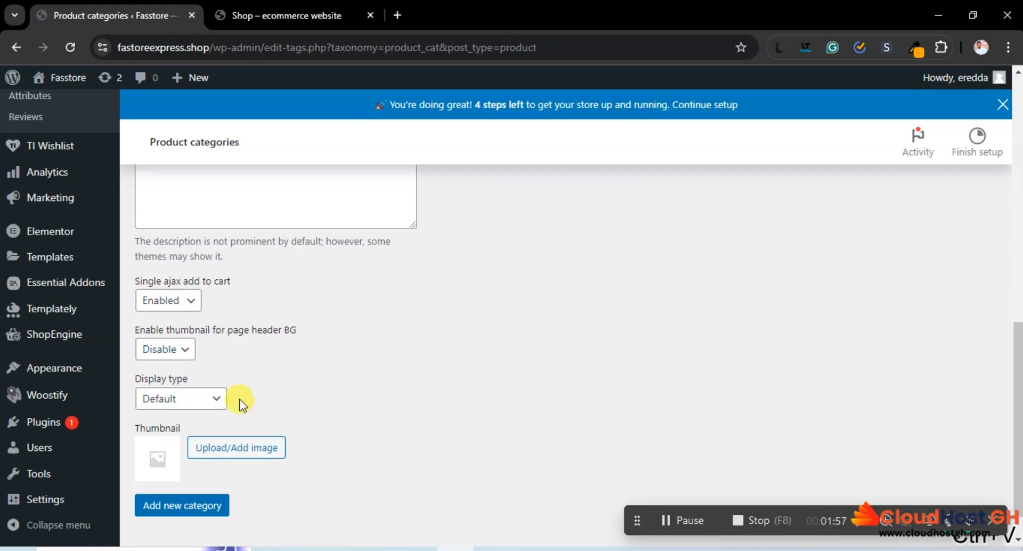
click(179, 505)
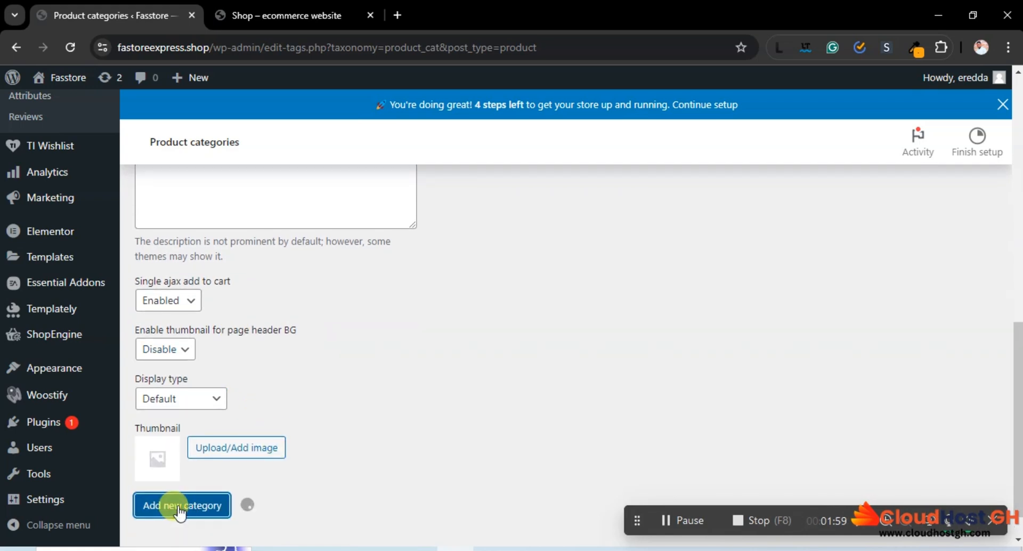
scroll(656, 363, up, 10)
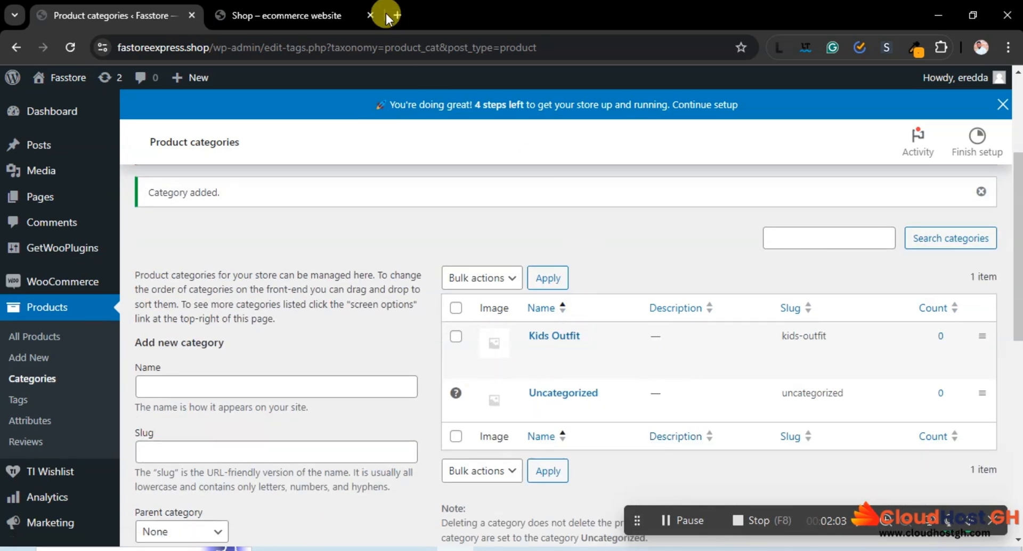
Take the second category name from the sample store and add Ladies as a new product category in Fasstore
click(309, 15)
drag(791, 286, 501, 274)
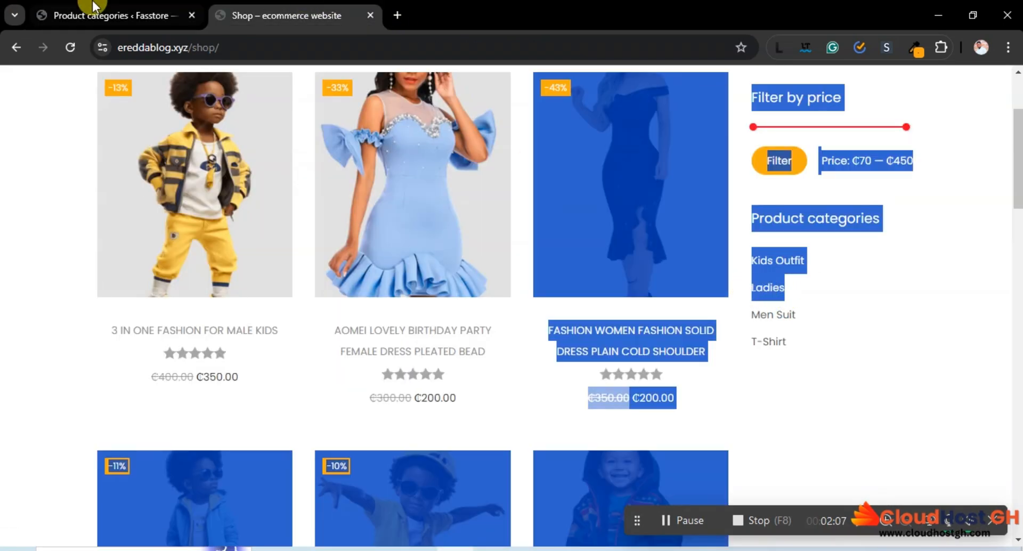
click(107, 15)
click(223, 381)
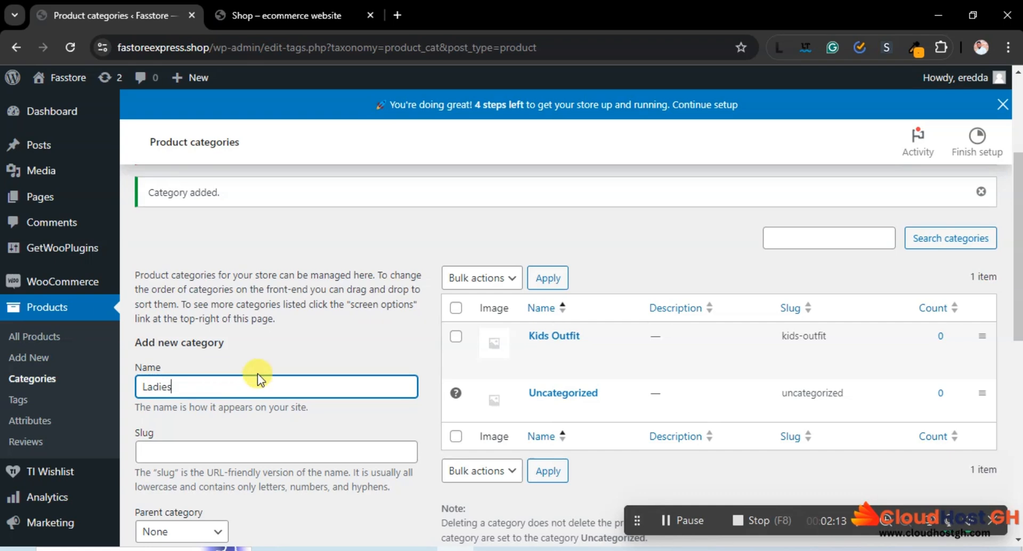
scroll(256, 381, down, 10)
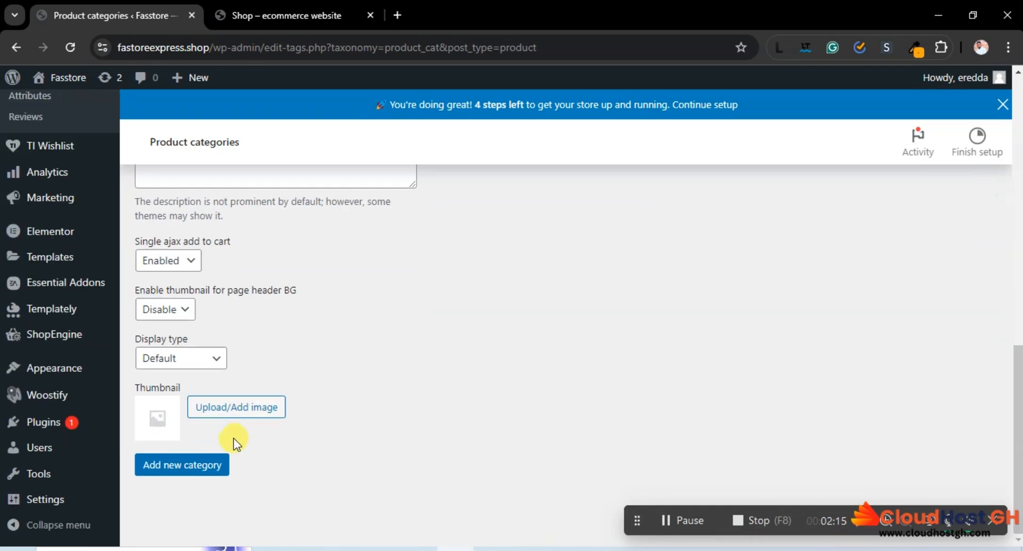
click(187, 468)
Check the next category on the sample store's Shop page and enter Men Suit as the new product category's name
click(281, 8)
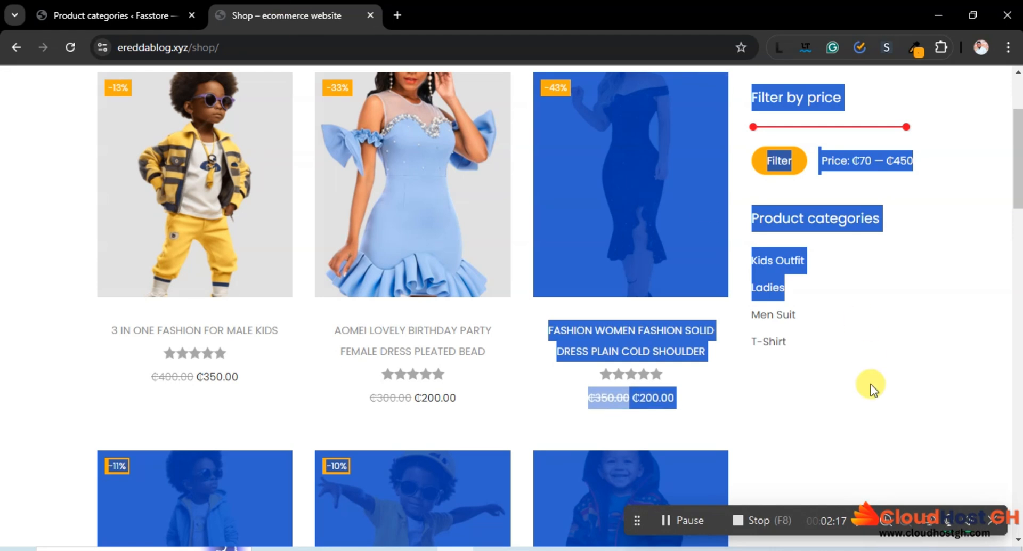
click(888, 380)
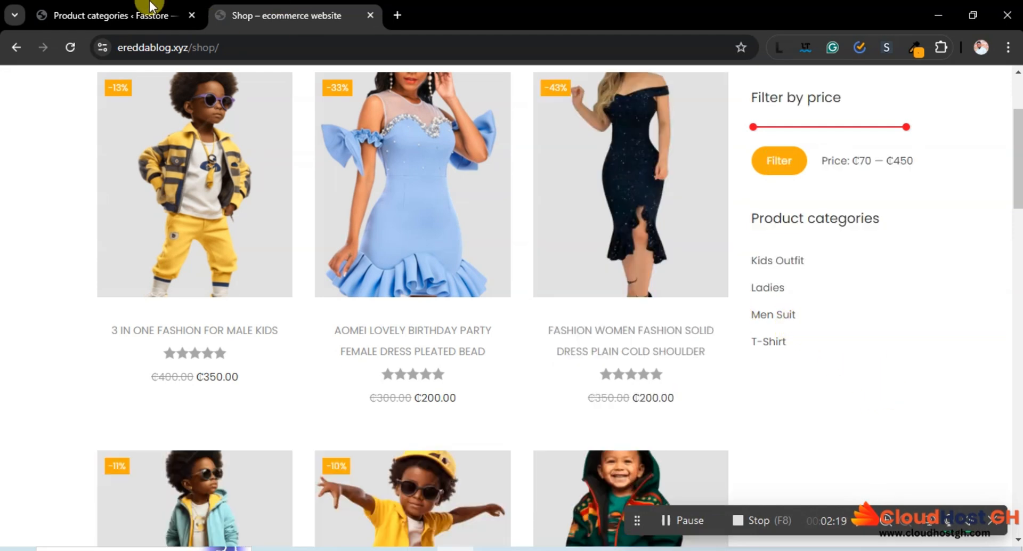
click(134, 12)
scroll(315, 326, up, 7)
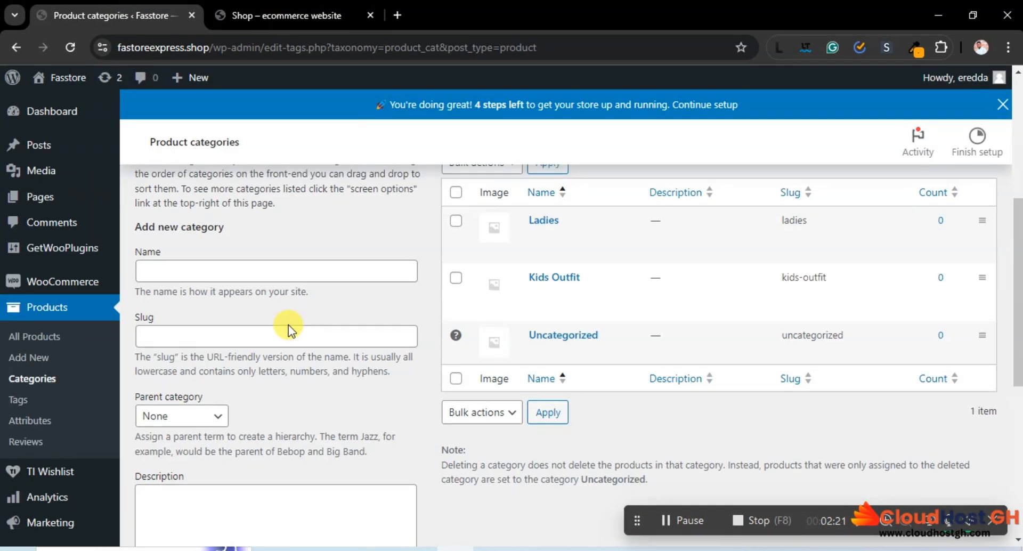
click(209, 273)
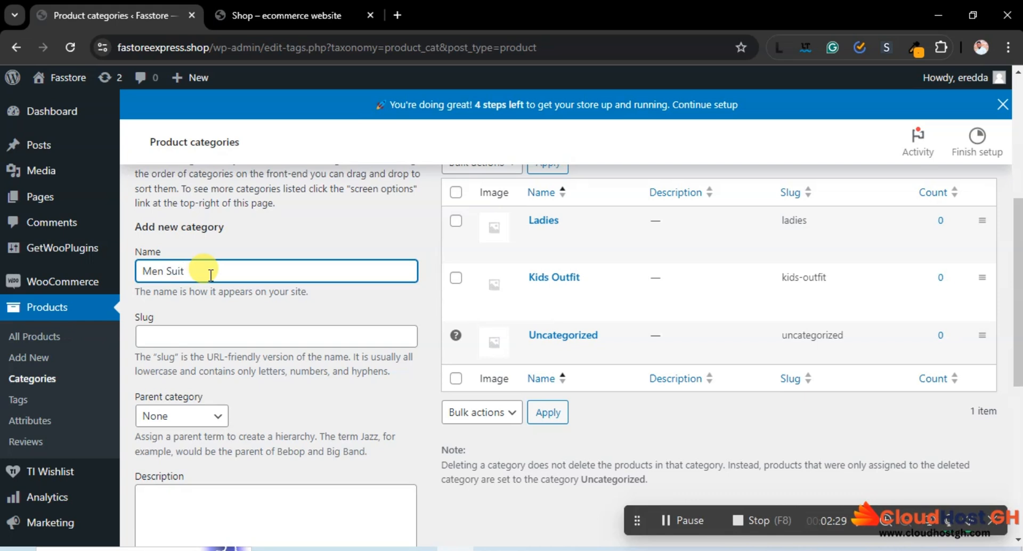
Examine the products on the sample store's Shop page and the men's fashion section of its home page
click(288, 15)
scroll(445, 183, up, 3)
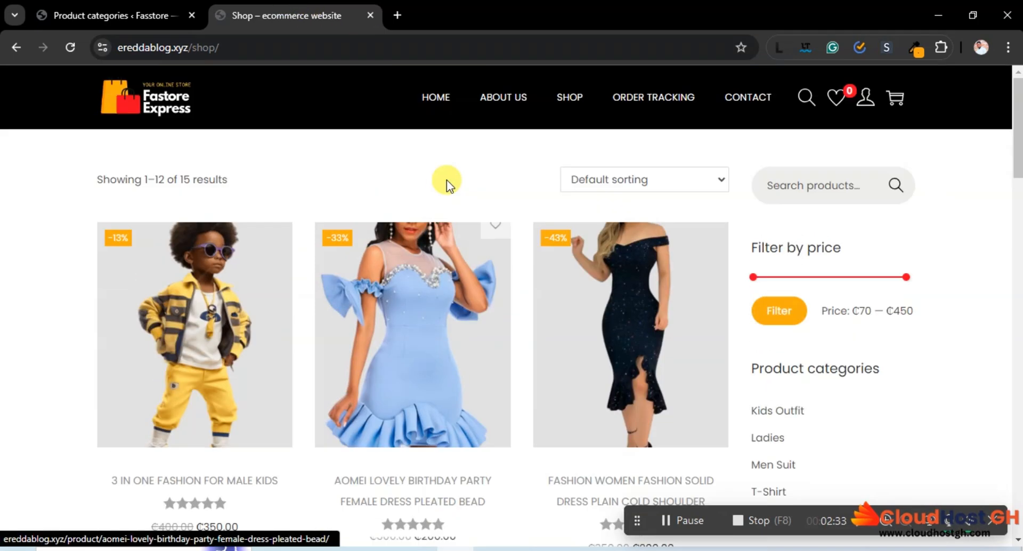
scroll(235, 112, down, 5)
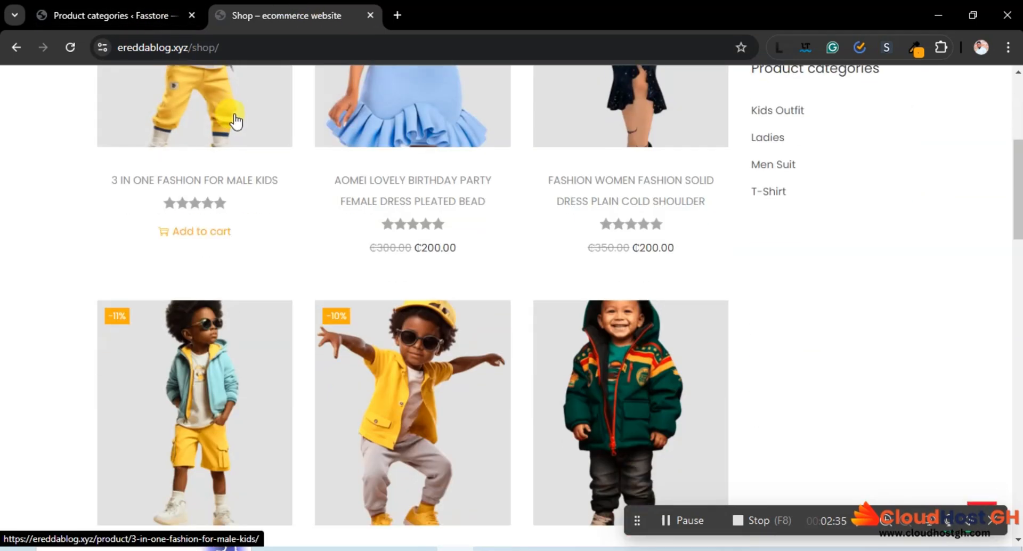
scroll(235, 125, down, 4)
scroll(235, 125, up, 4)
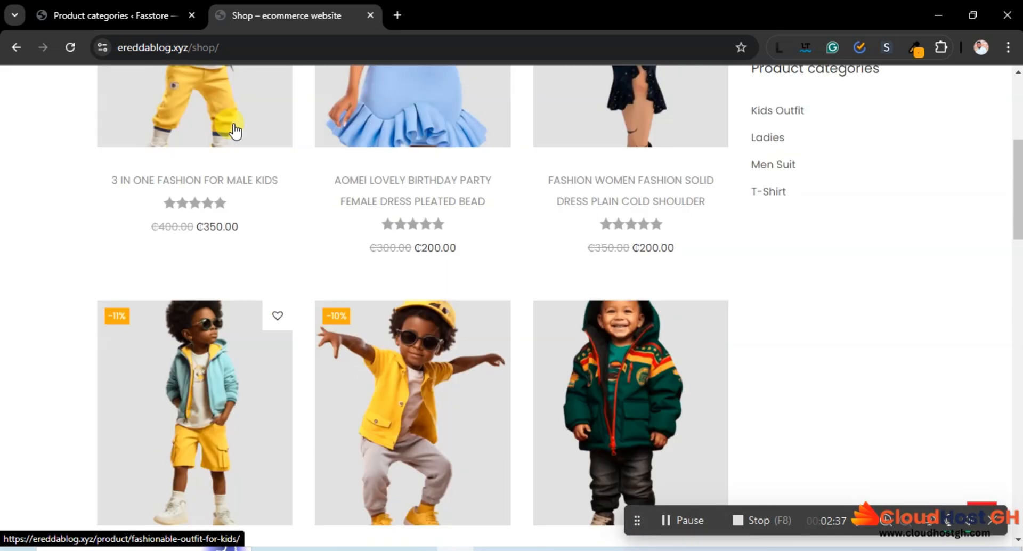
click(88, 8)
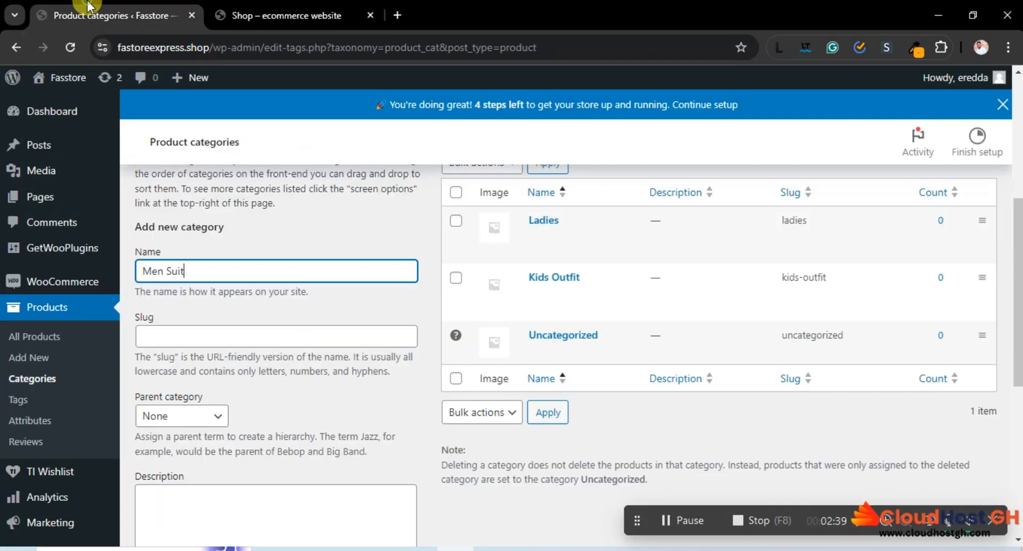
click(295, 14)
scroll(452, 186, up, 5)
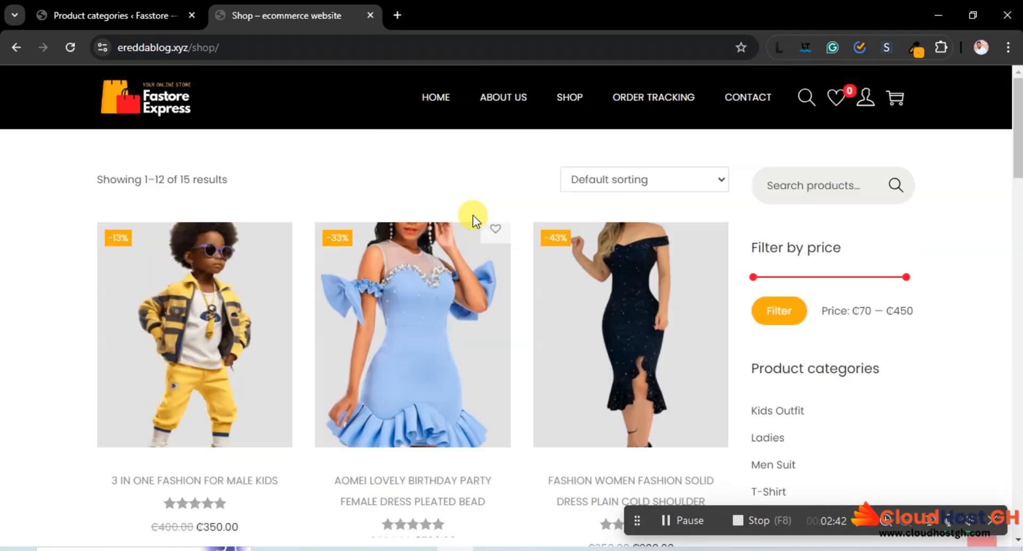
click(432, 100)
scroll(475, 227, down, 5)
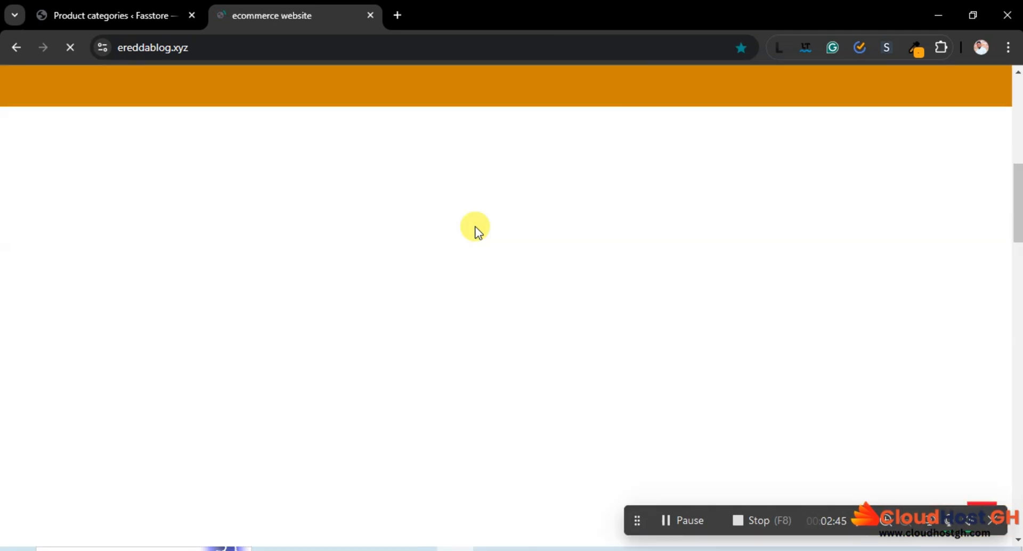
scroll(475, 227, down, 3)
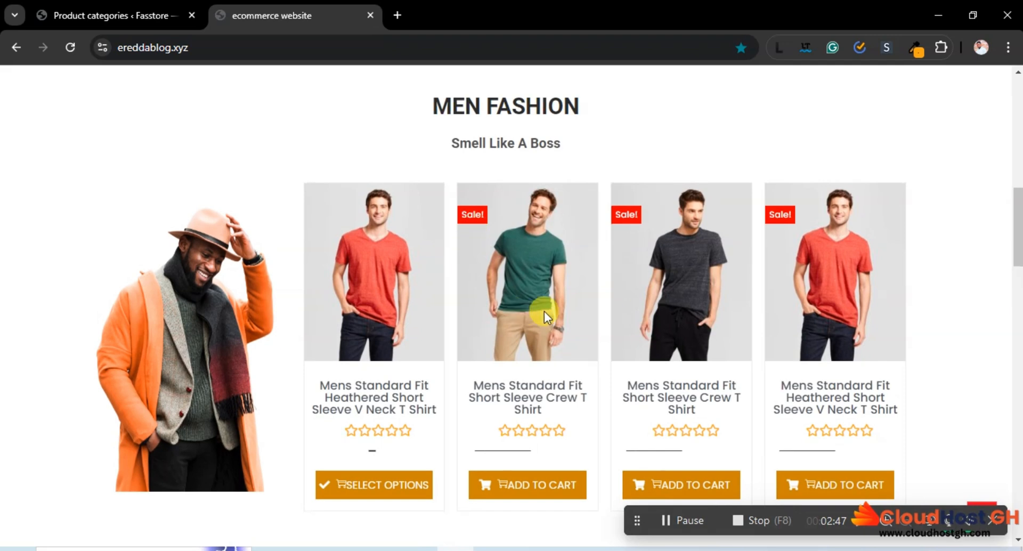
scroll(544, 314, down, 3)
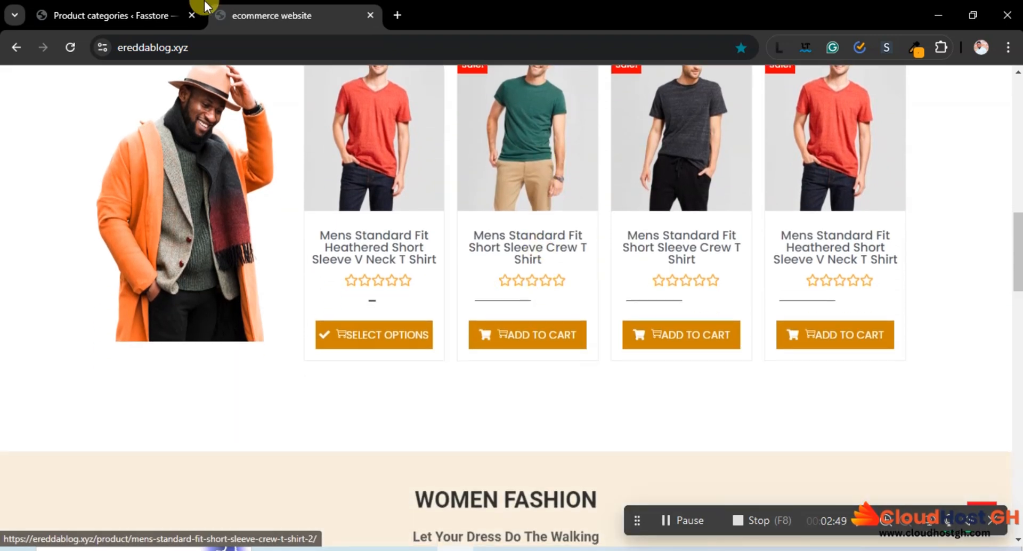
Return to the Fasstore admin and add the Men Suit product category
click(107, 15)
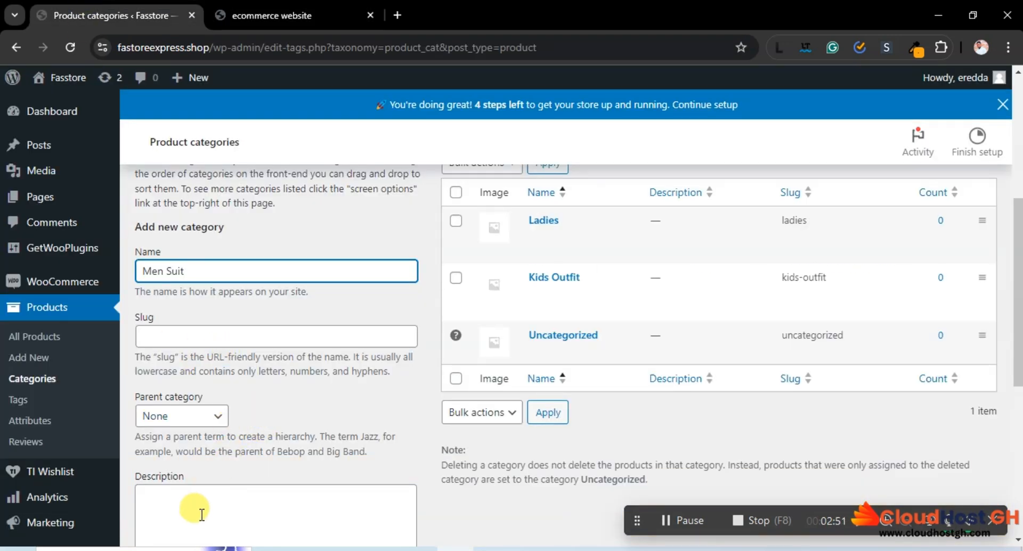
scroll(208, 503, down, 2)
scroll(212, 501, down, 5)
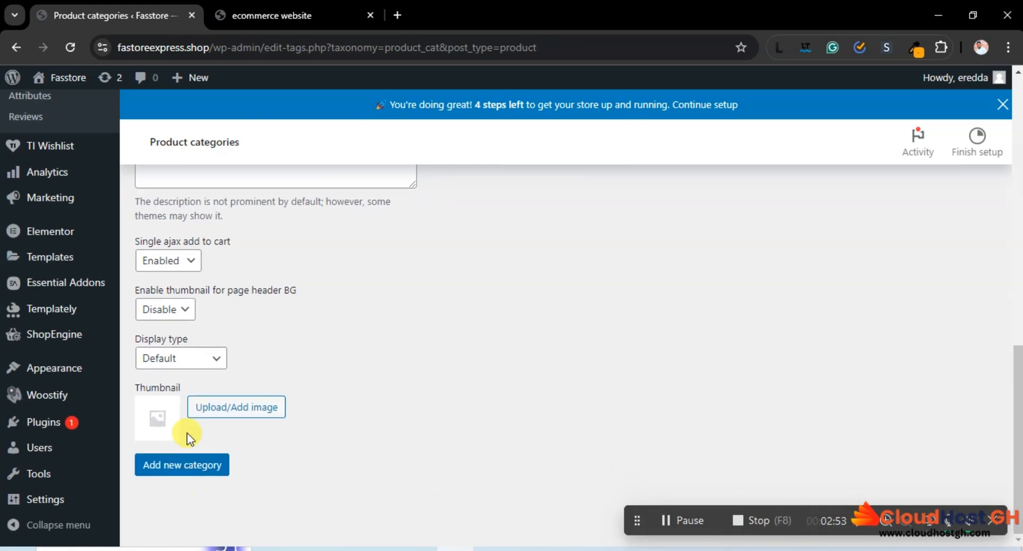
click(186, 469)
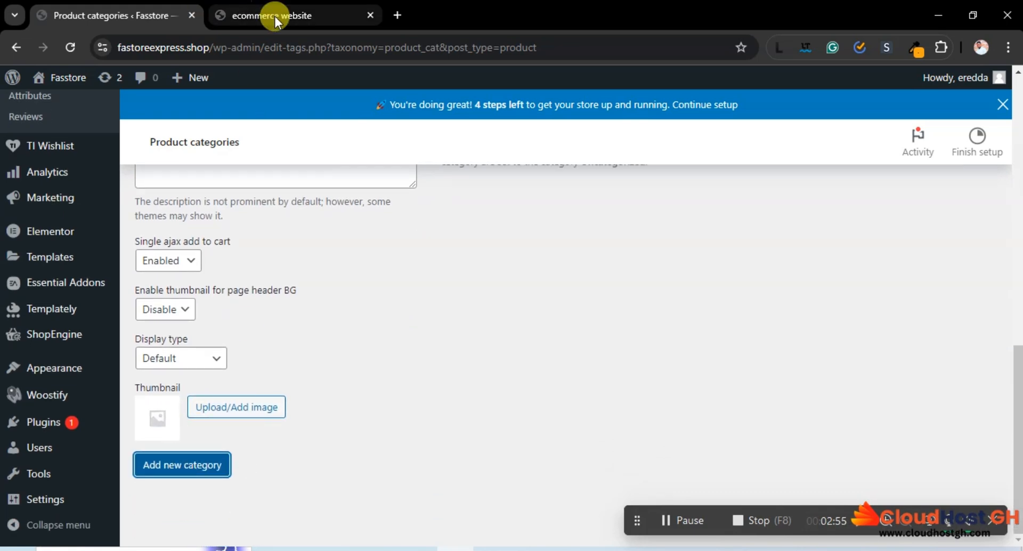
Look up the remaining product category in the category list on the sample store's Shop page
click(266, 15)
scroll(890, 475, up, 10)
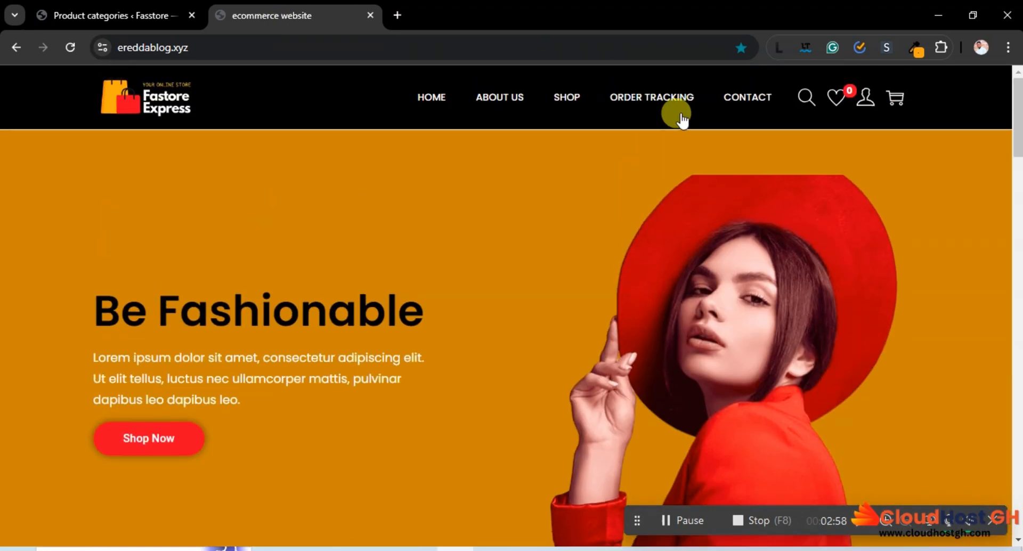
click(564, 103)
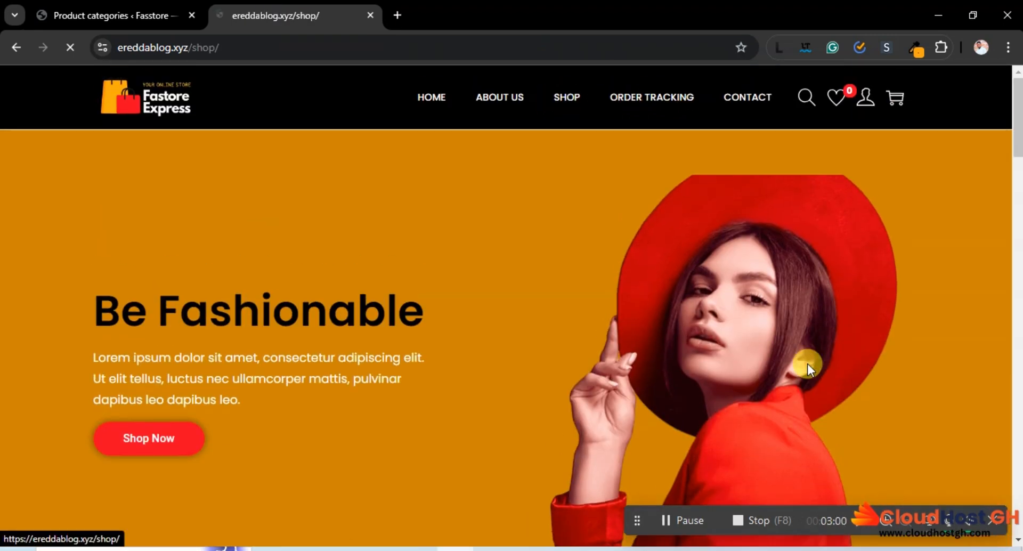
scroll(812, 361, down, 4)
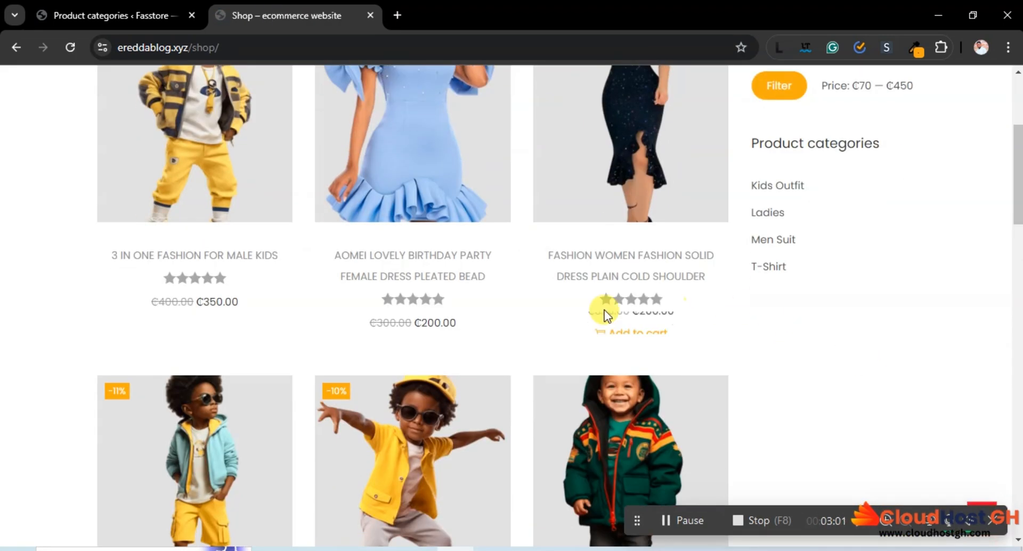
Enter T-Shirt as the slug of a new product category in Fasstore and try to add it
click(30, 8)
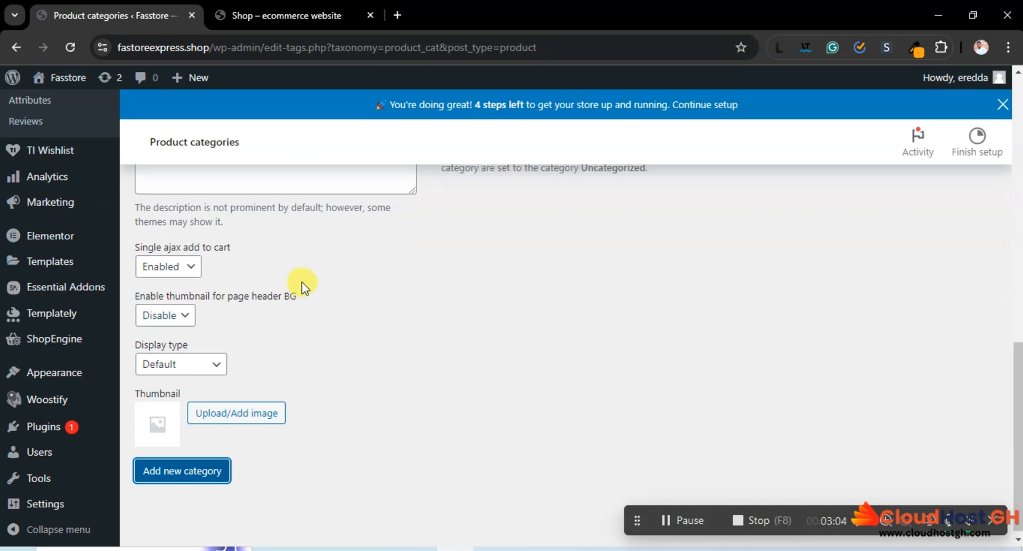
scroll(215, 275, up, 4)
click(181, 181)
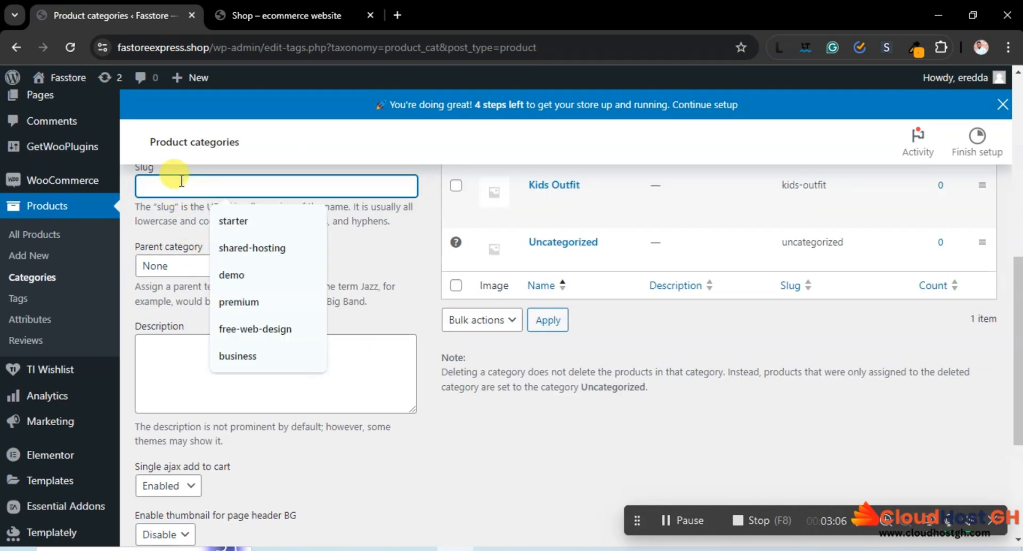
text(T-Shirt)
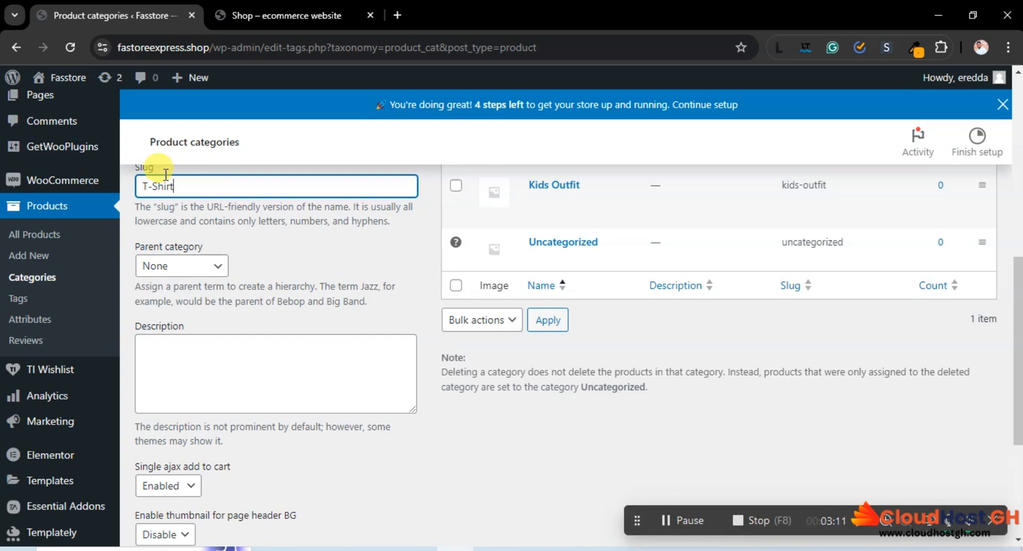
scroll(86, 389, down, 5)
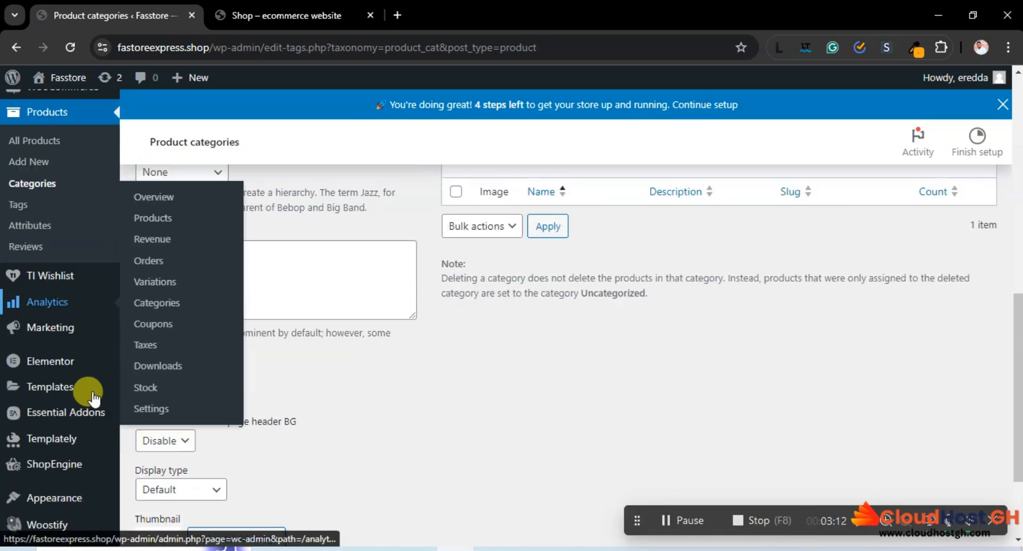
click(183, 466)
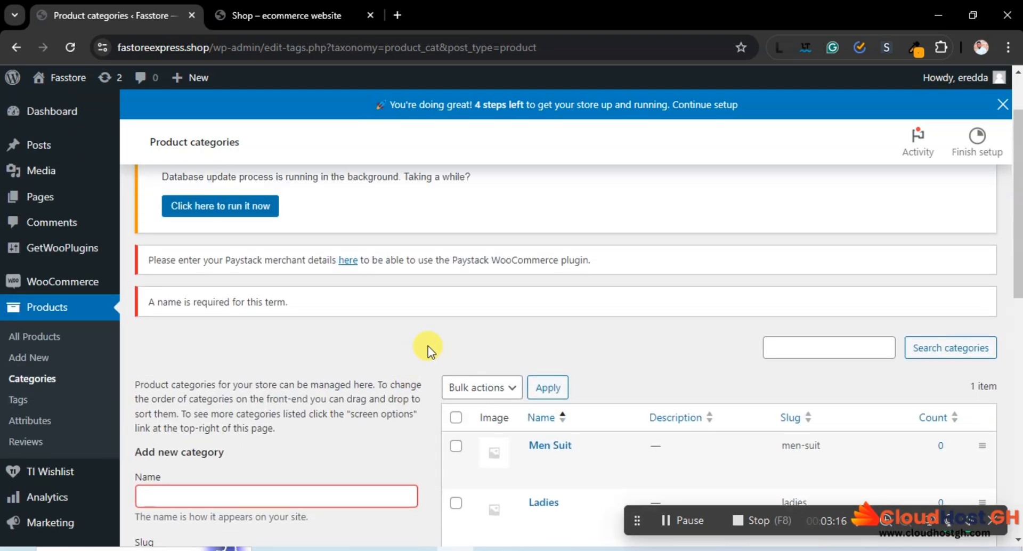
Move the T-Shirt text from the new category's slug to its name and add the category
scroll(427, 346, down, 4)
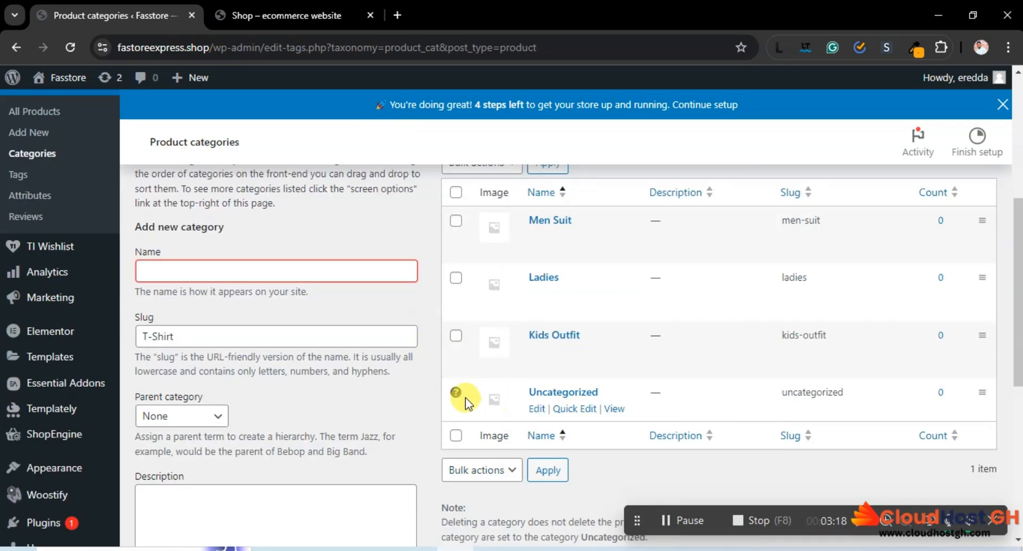
scroll(465, 397, down, 6)
scroll(465, 398, up, 4)
drag(183, 260, 142, 261)
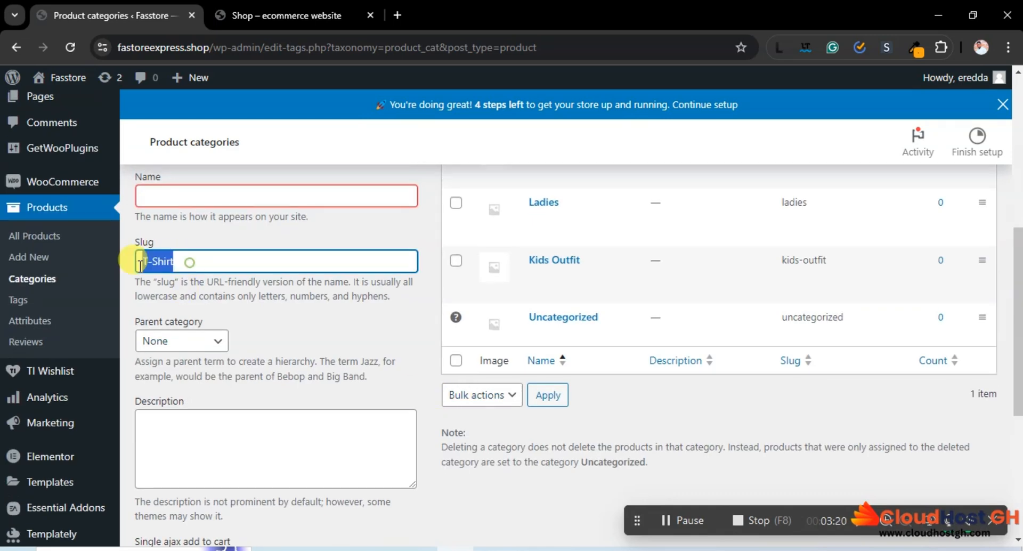
right_click(152, 261)
click(195, 312)
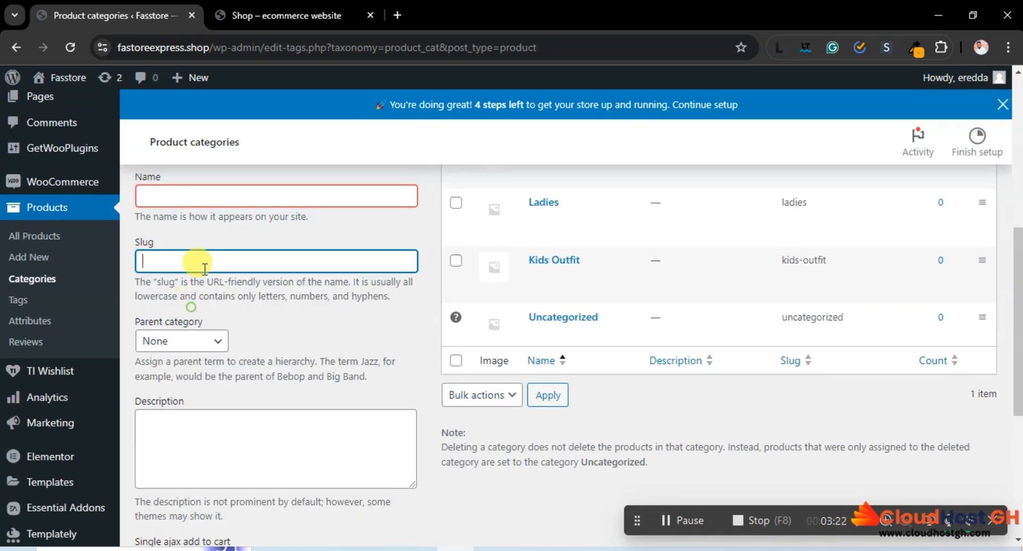
click(190, 197)
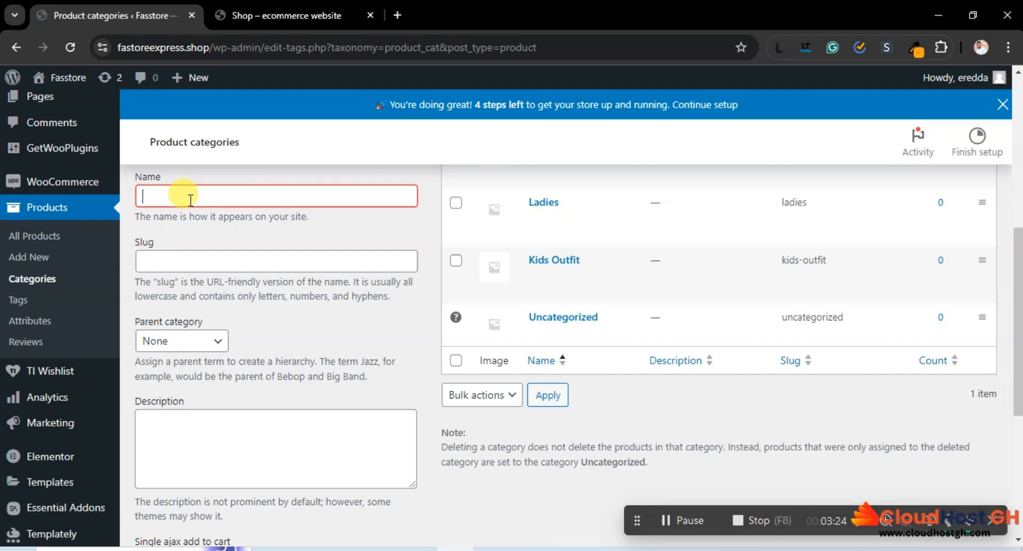
key(ctrl+v)
scroll(228, 279, down, 5)
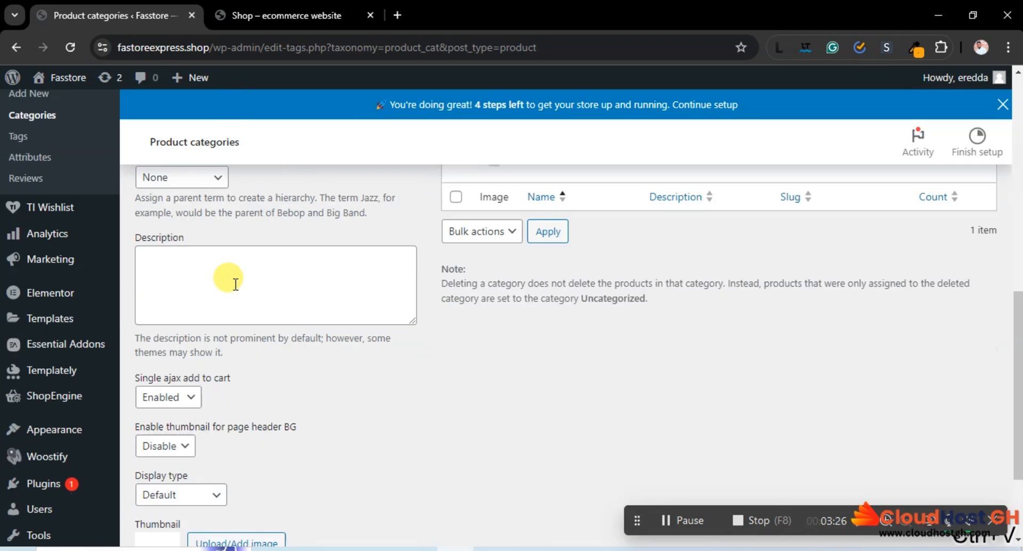
click(183, 465)
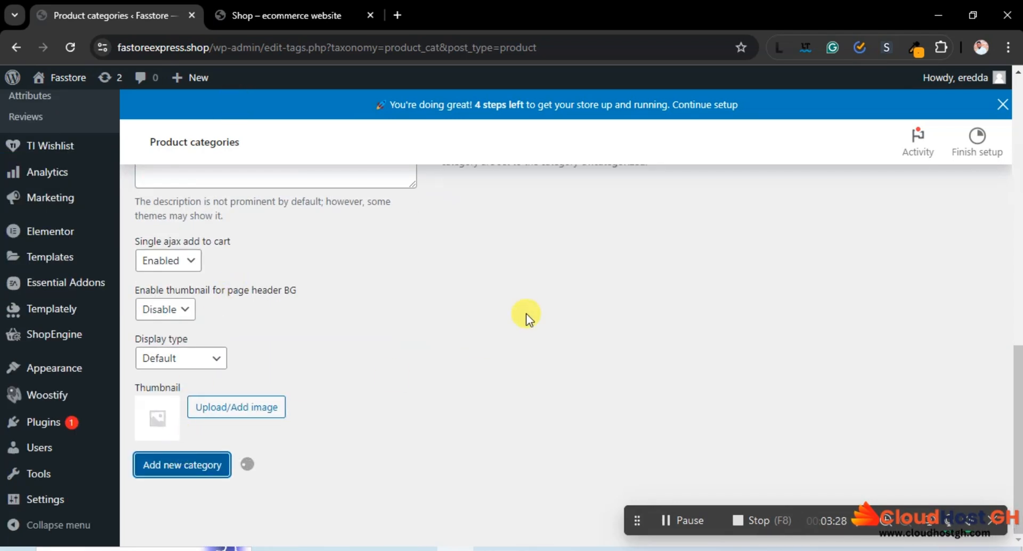
Compare the Fasstore category list with the product categories on the sample store's Shop page
scroll(526, 317, up, 6)
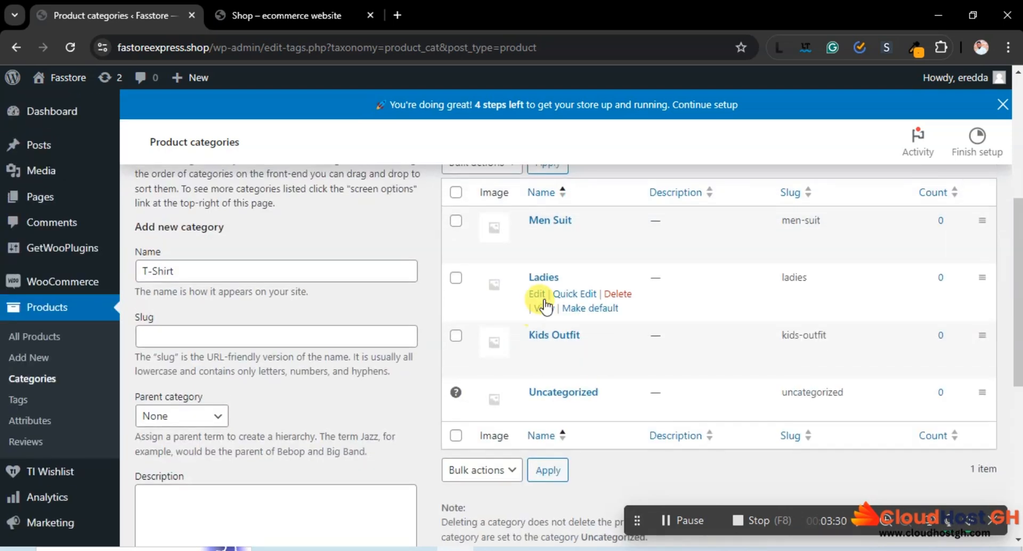
scroll(273, 309, down, 4)
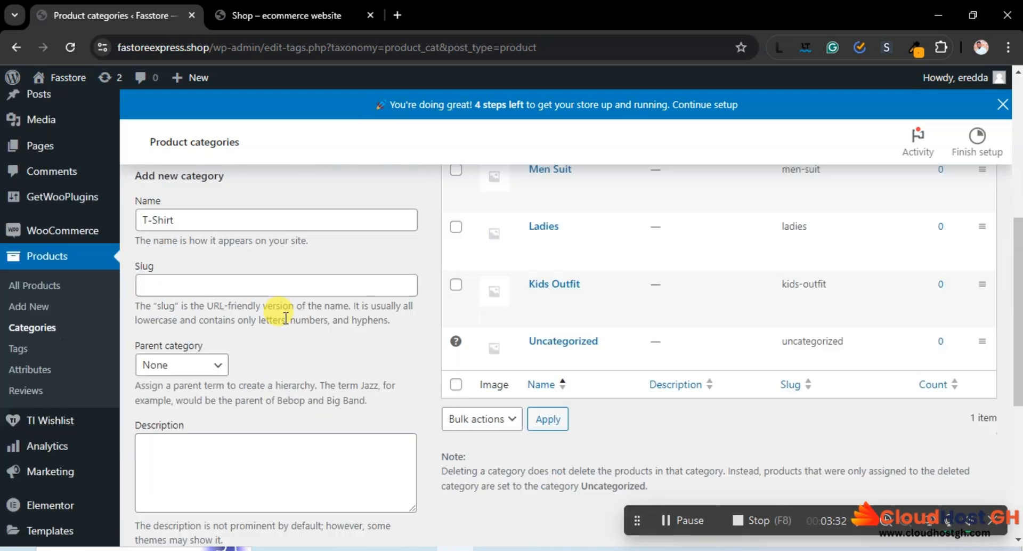
scroll(285, 318, down, 3)
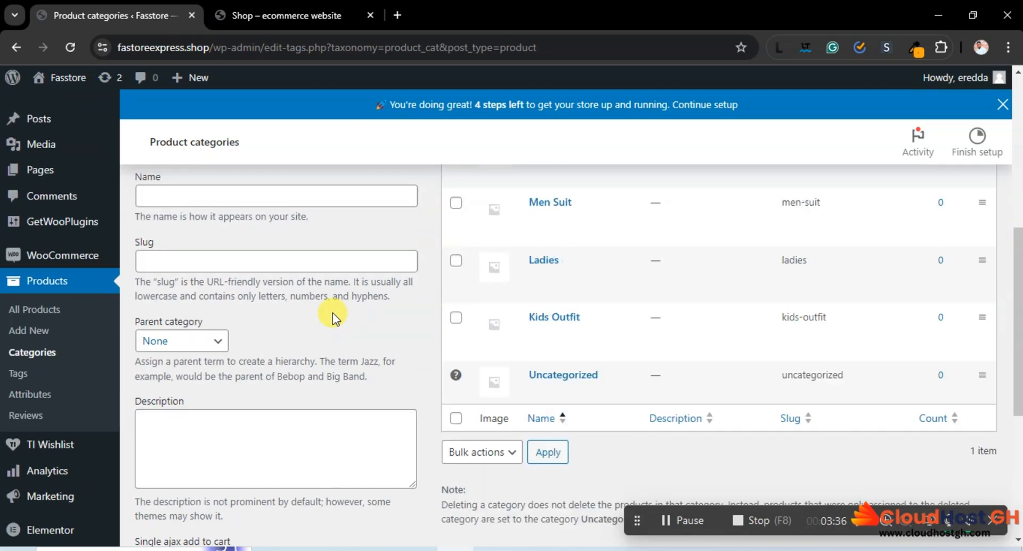
scroll(596, 403, down, 4)
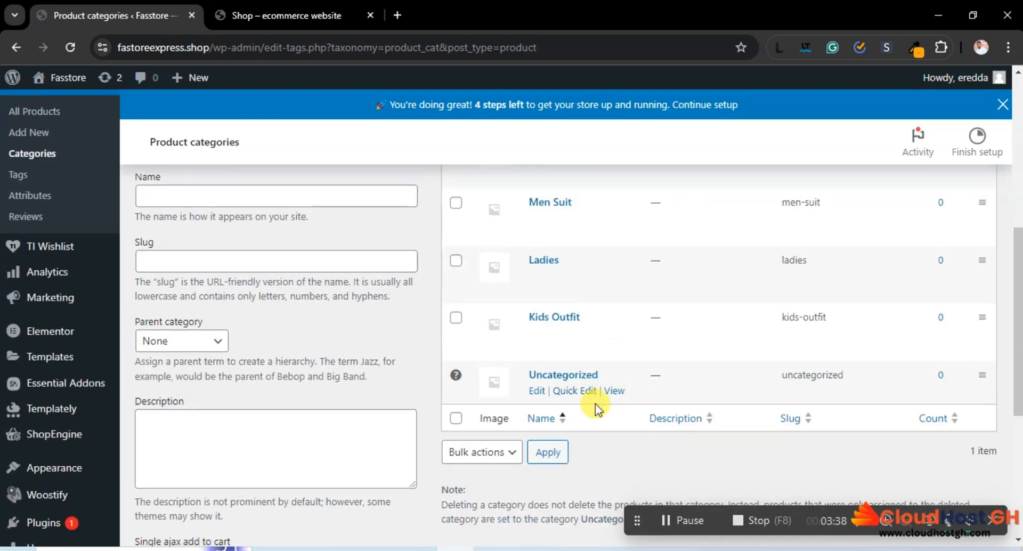
scroll(632, 368, up, 3)
scroll(569, 377, down, 2)
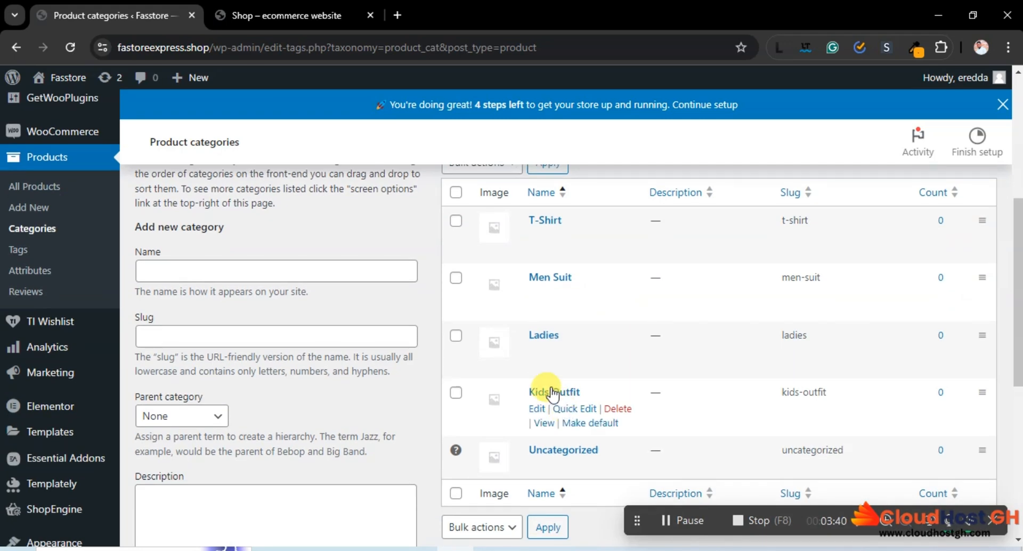
click(349, 16)
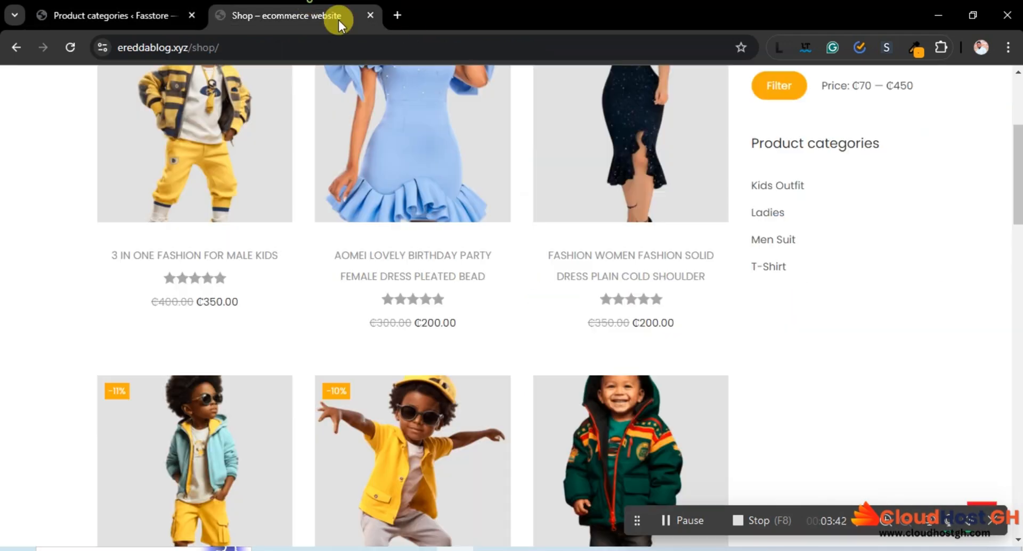
scroll(846, 341, up, 2)
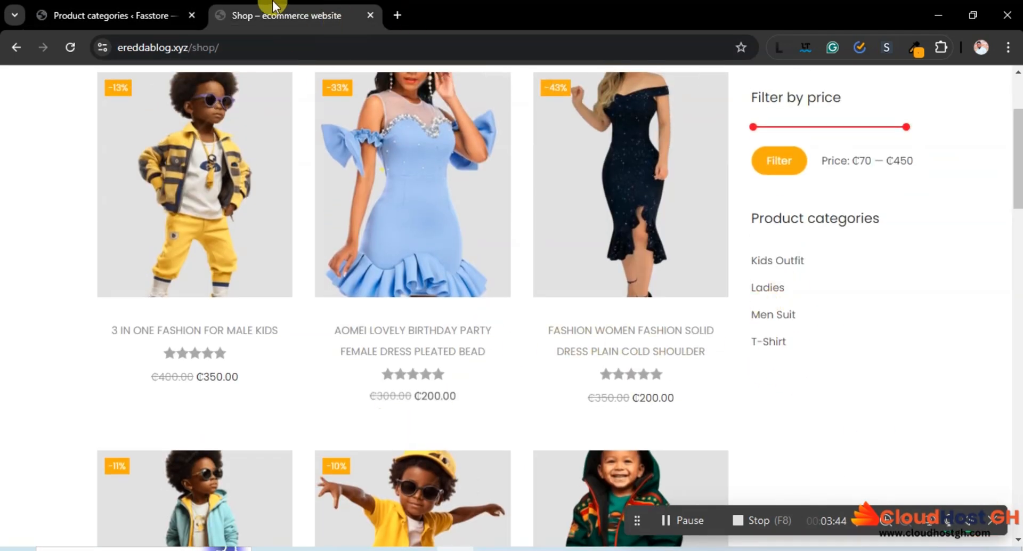
scroll(438, 166, up, 3)
click(137, 15)
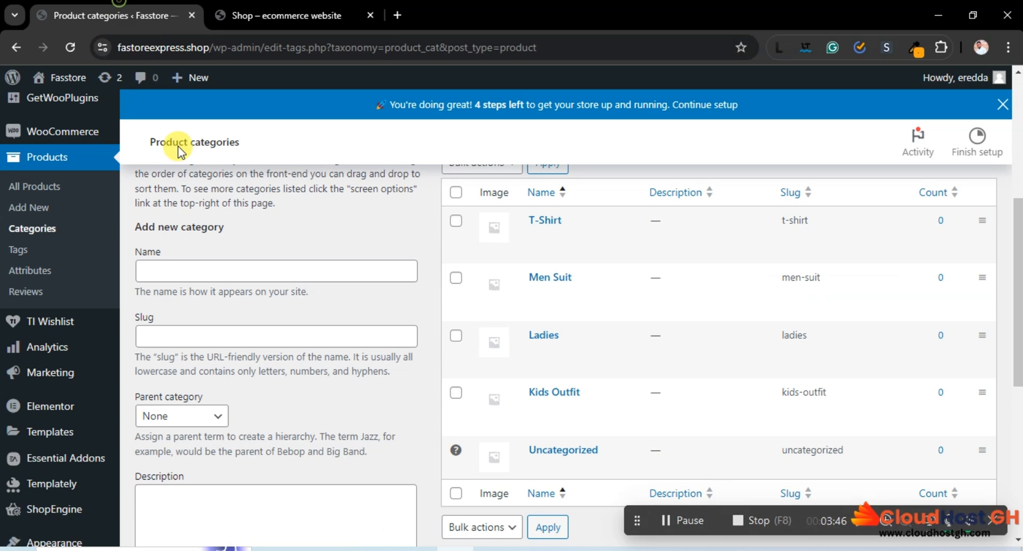
scroll(417, 433, up, 5)
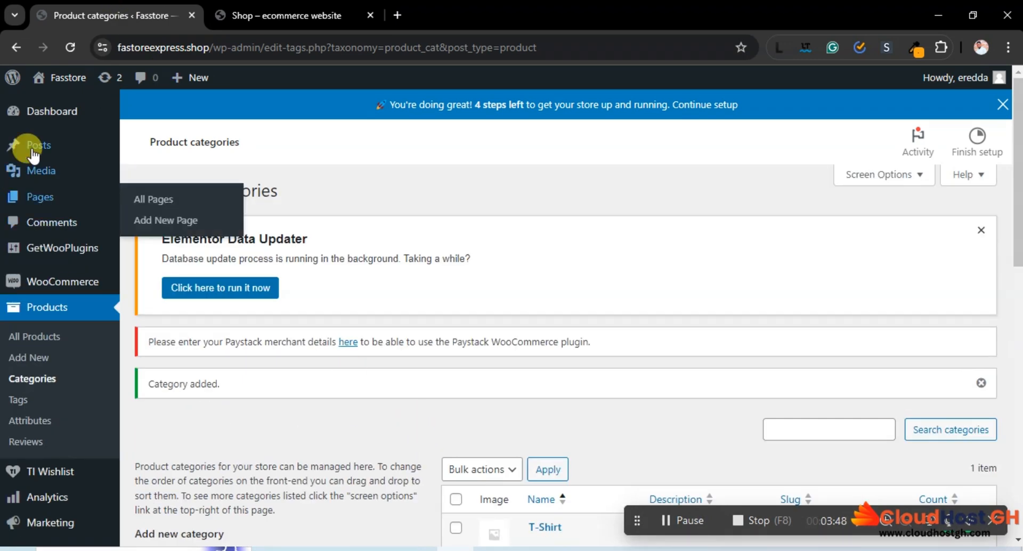
mouse_move(62, 198)
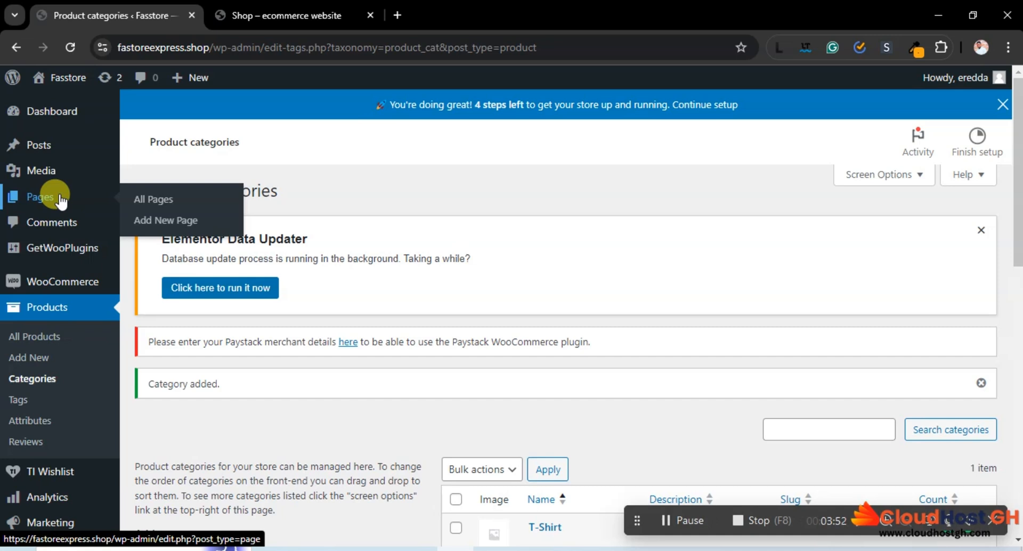
Open the 3 in One Fashion For Male Kids product on the sample store and examine its details and category
click(265, 12)
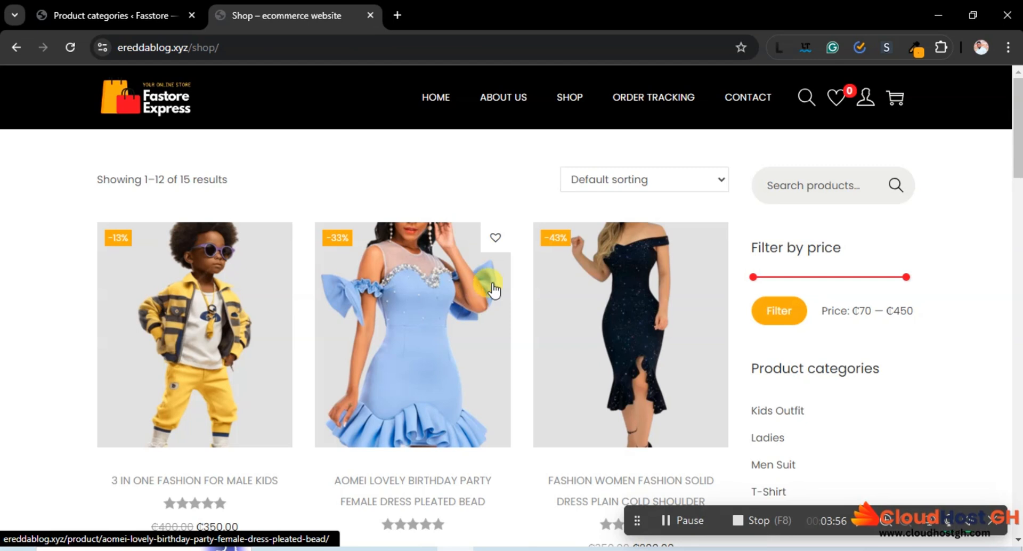
scroll(492, 278, down, 4)
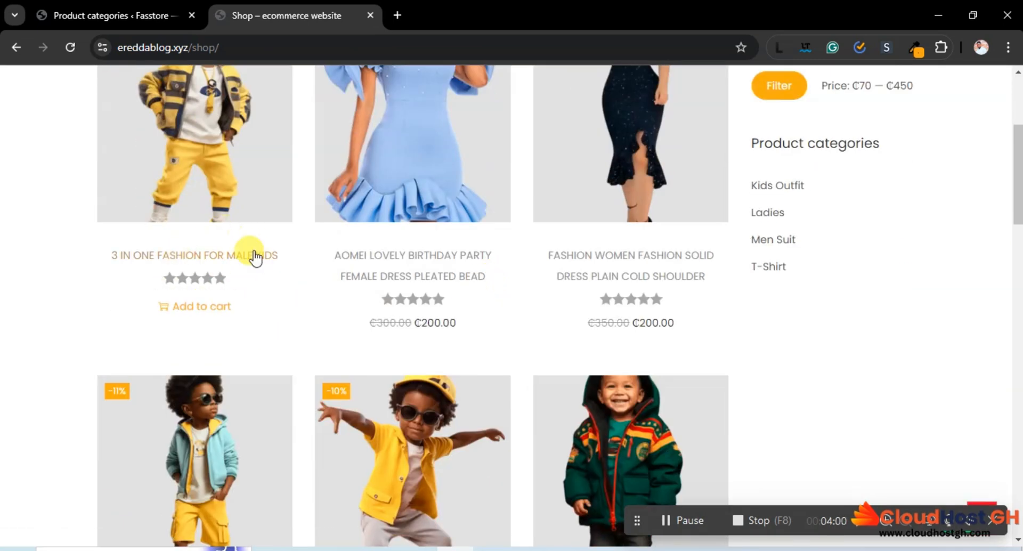
scroll(291, 216, up, 3)
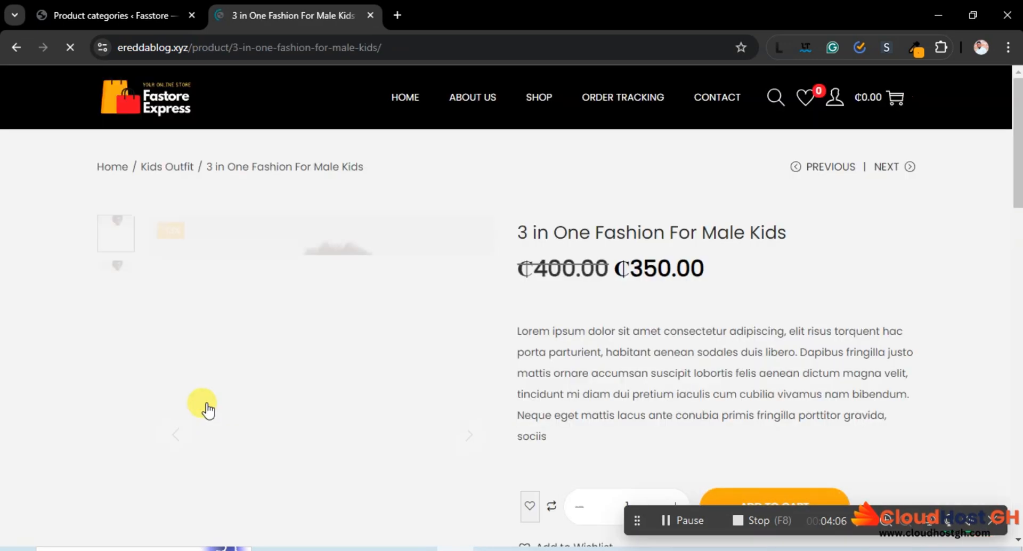
scroll(473, 343, down, 3)
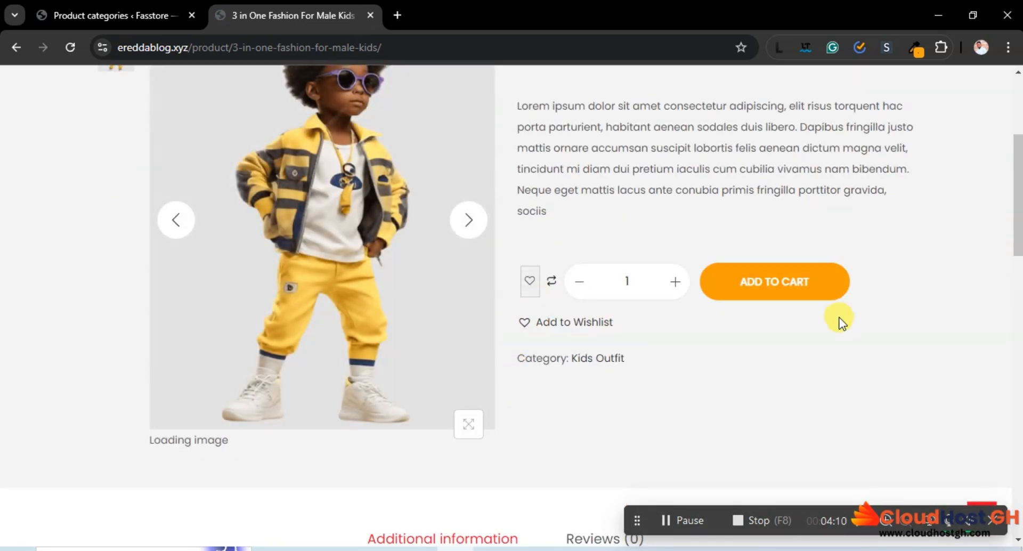
Go back to the sample Shop page and open the Mens Standard Fit Heathered Short Sleeve V Neck T Shirt product
click(16, 48)
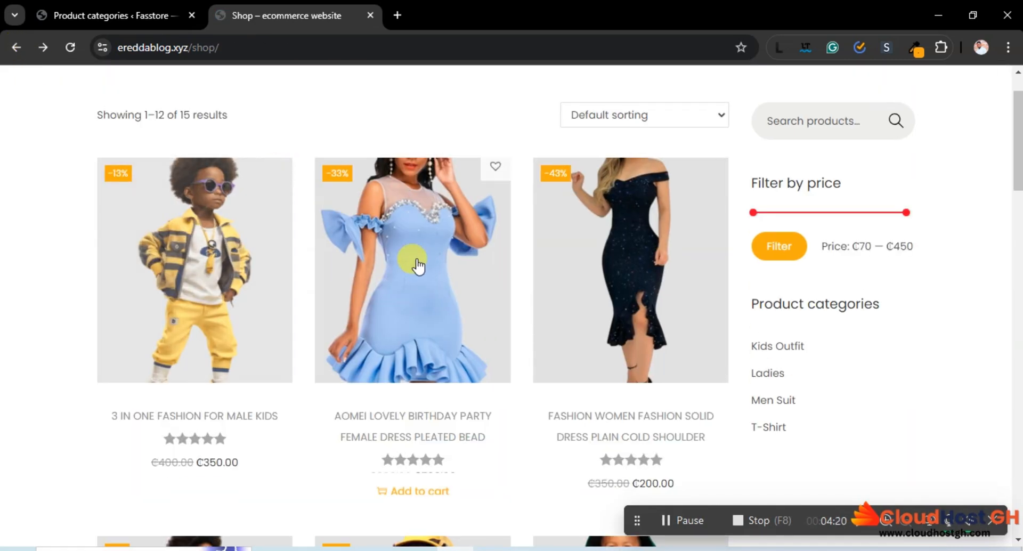
scroll(419, 265, down, 12)
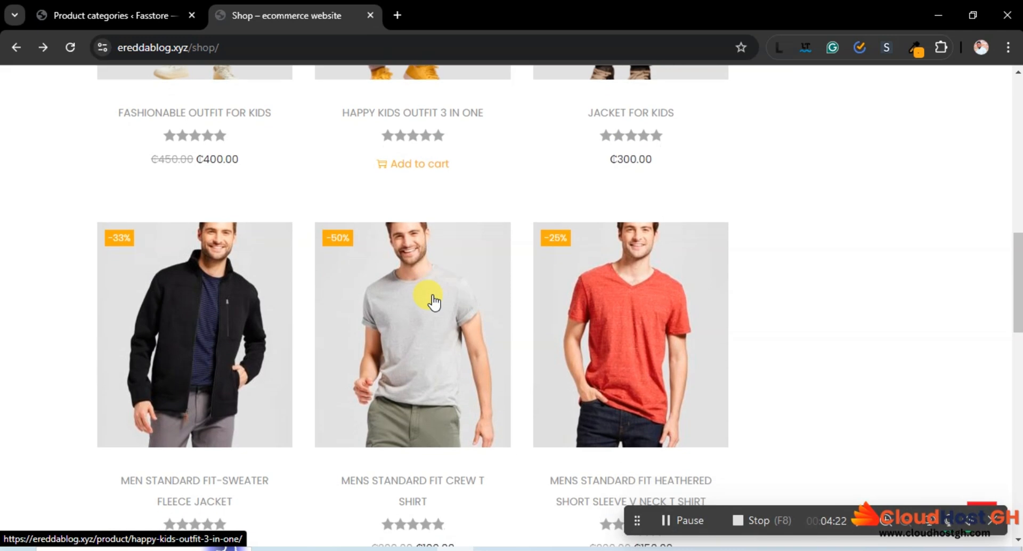
scroll(432, 298, down, 3)
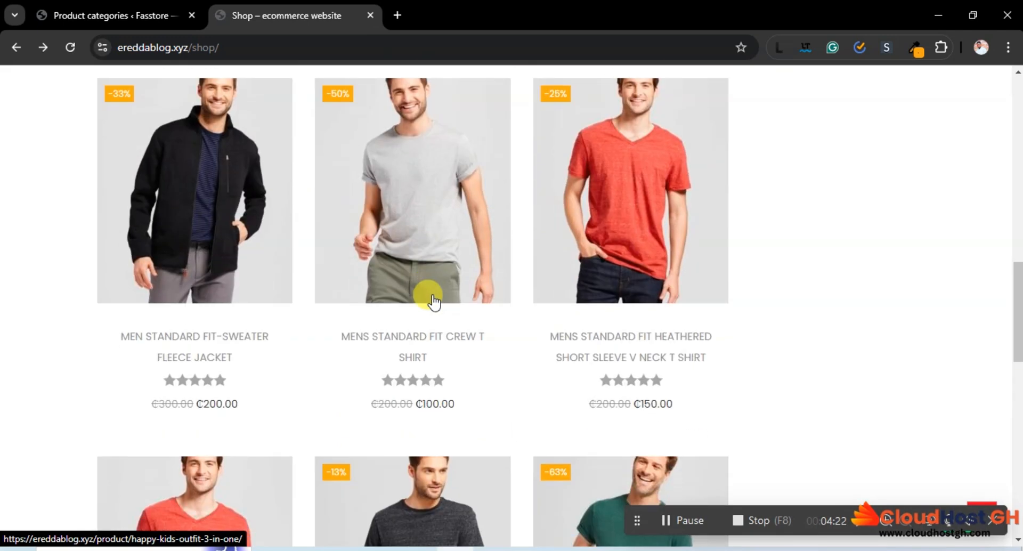
click(626, 345)
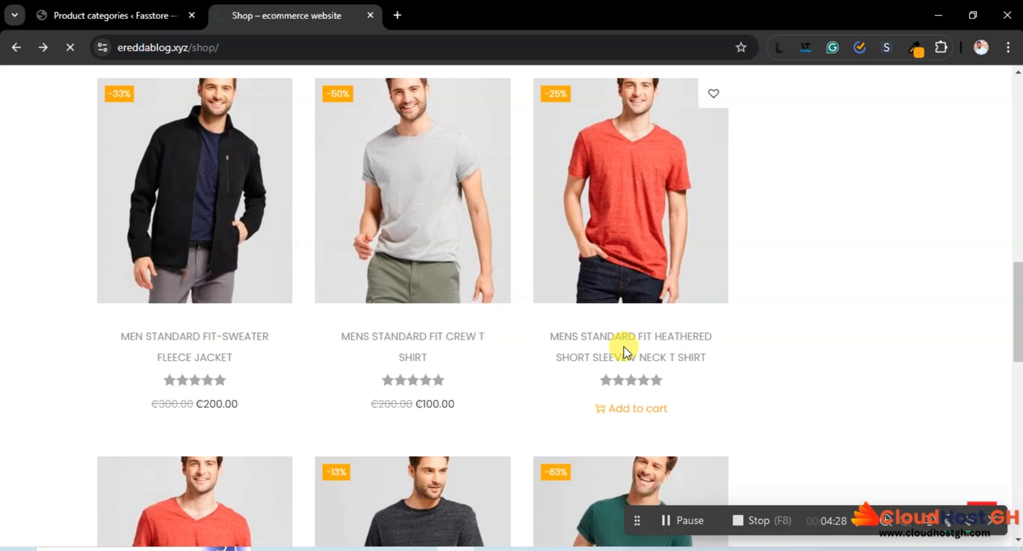
Return to the sample Shop page and open the Mens Standard Fit Heathered Short Sleeve V Neck T Shirt that offers selectable options
scroll(623, 349, down, 4)
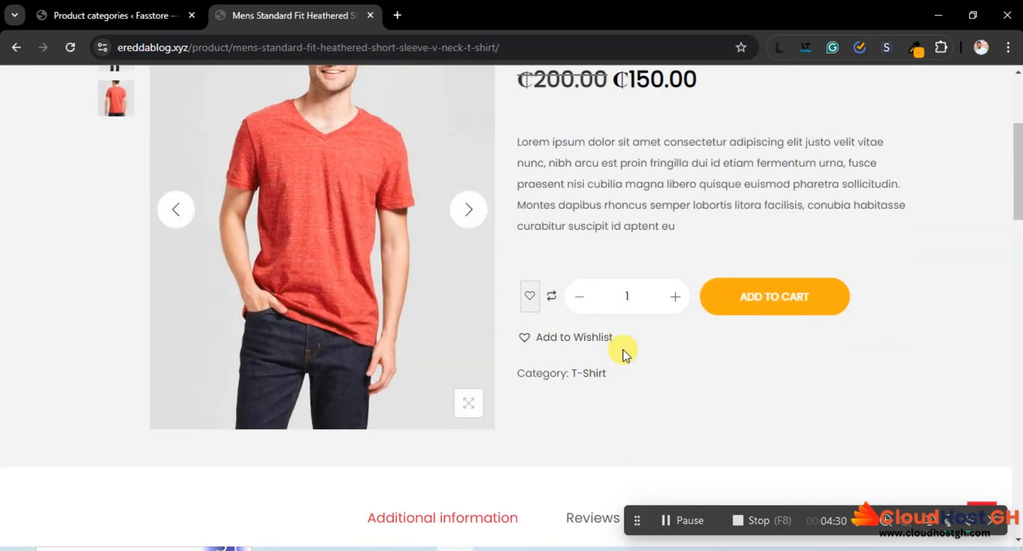
click(18, 46)
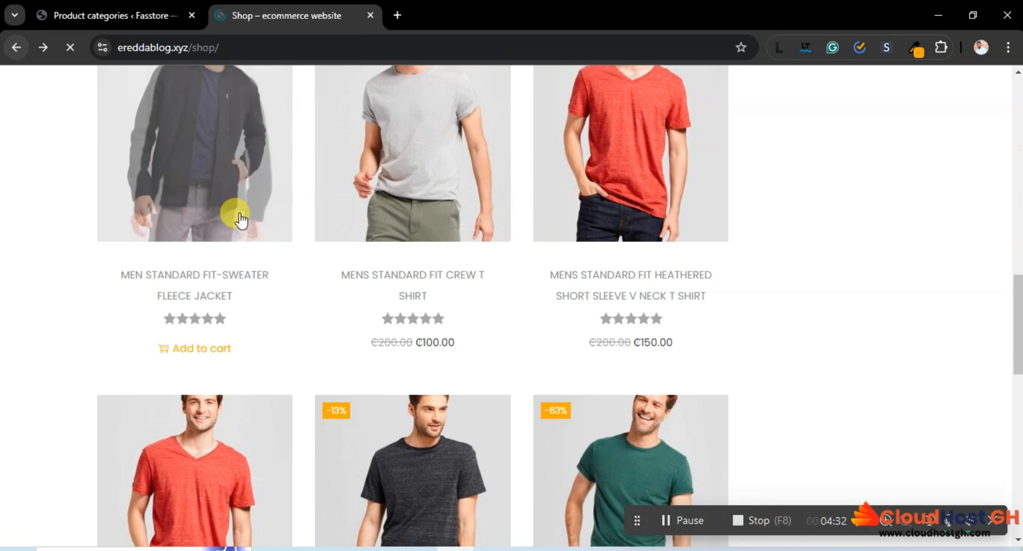
scroll(256, 245, down, 5)
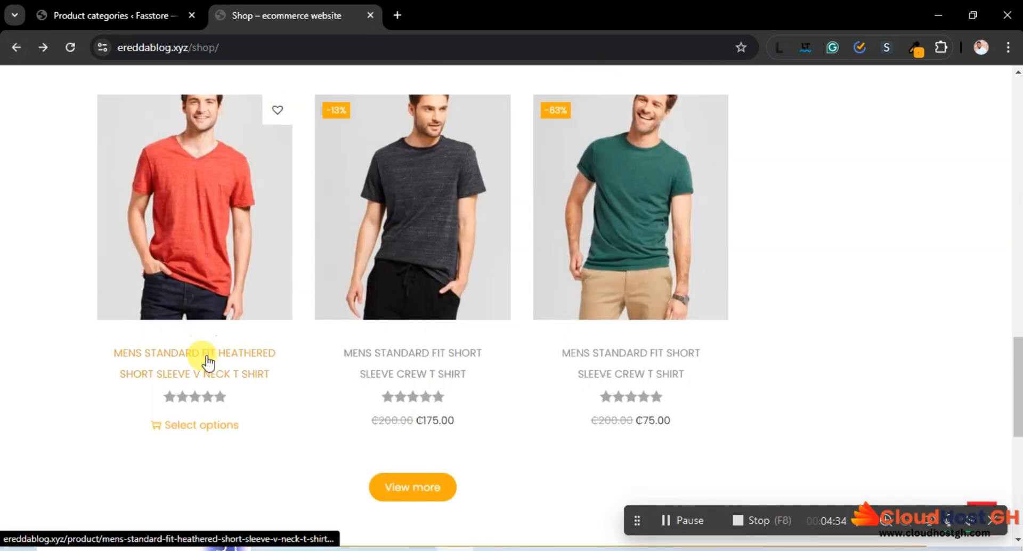
click(200, 426)
Choose the product's Black color, change it to Red, and view the red shirt in size L
scroll(612, 293, down, 3)
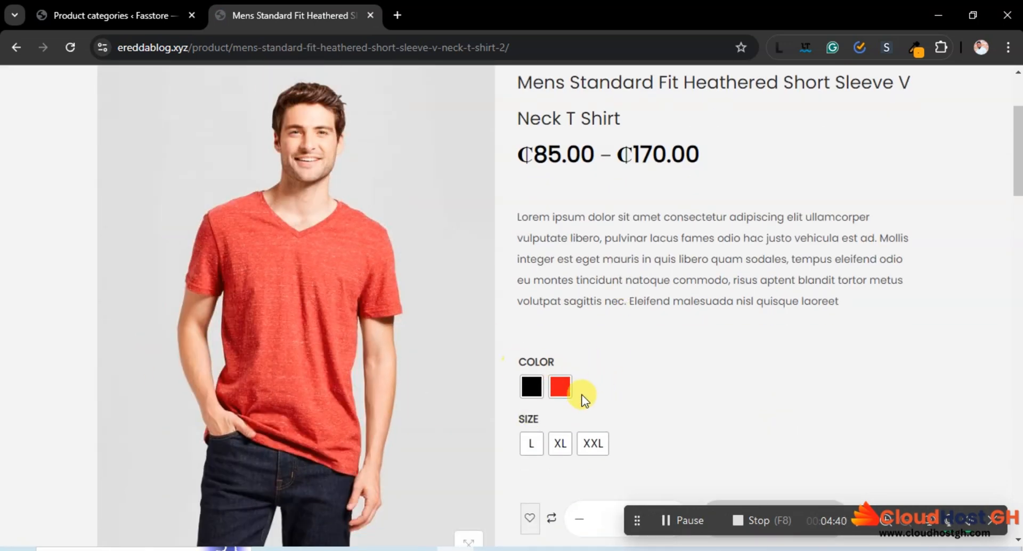
click(530, 392)
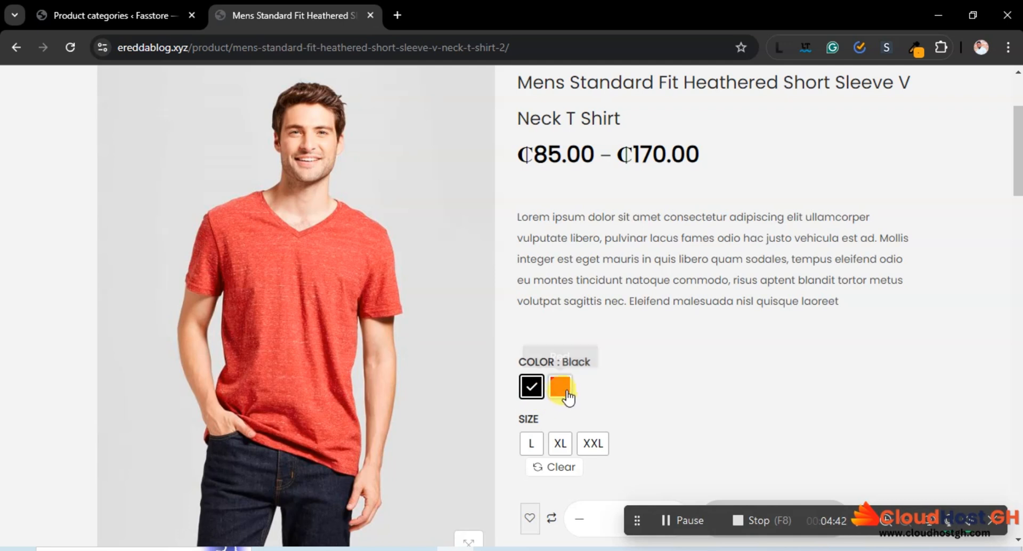
click(559, 391)
scroll(685, 401, down, 2)
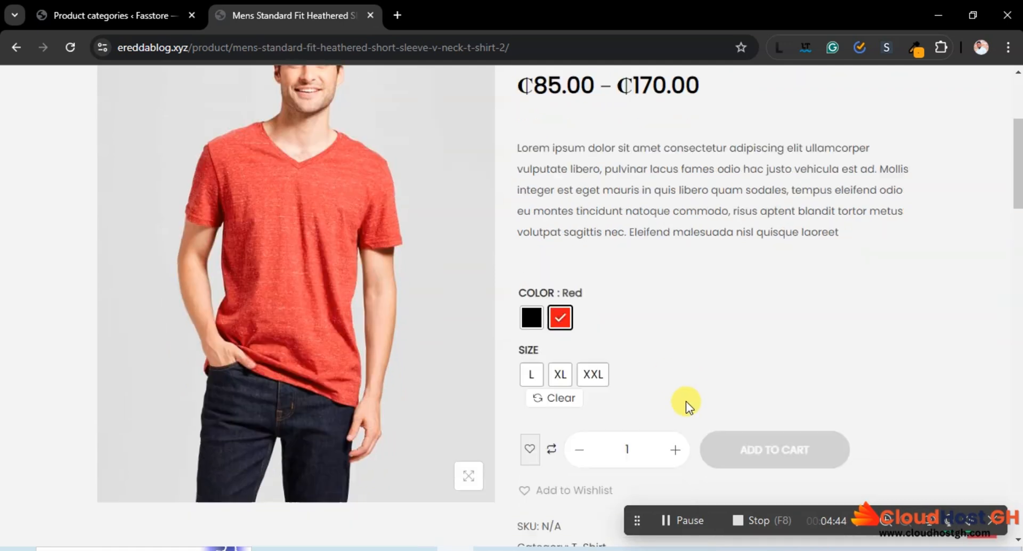
click(531, 377)
scroll(356, 319, up, 2)
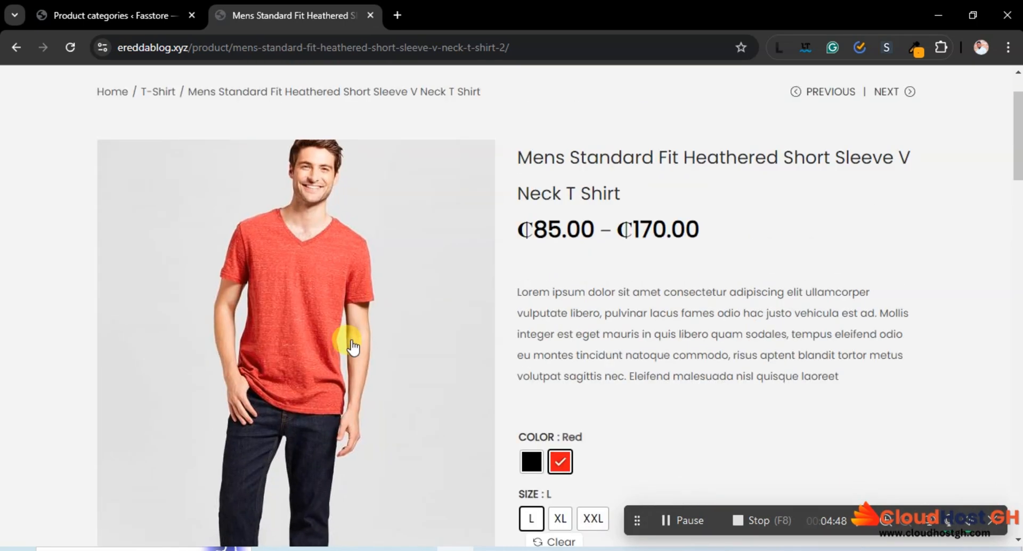
View the red shirt in sizes XL and XXL and examine each variation's image, price and category
scroll(564, 346, down, 1)
click(559, 439)
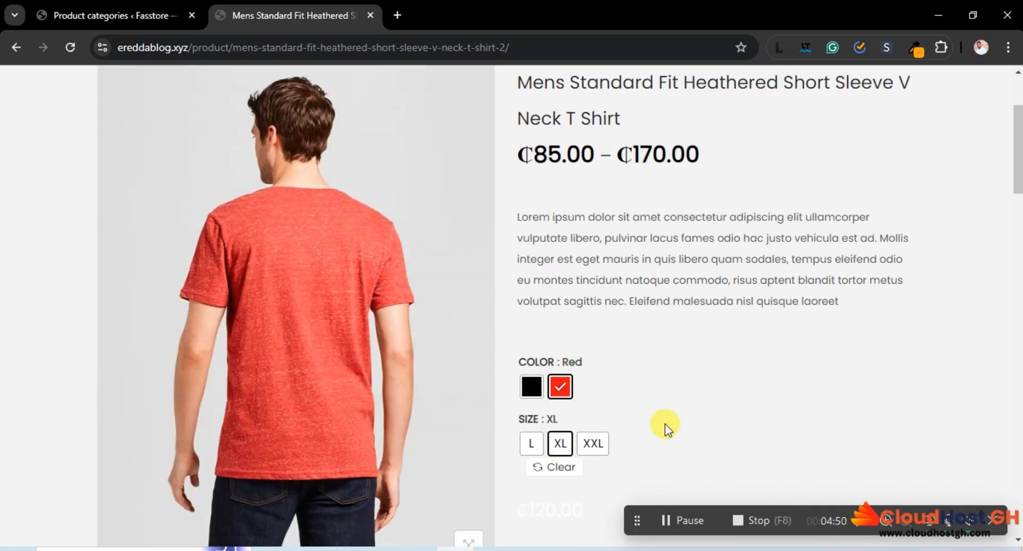
click(592, 443)
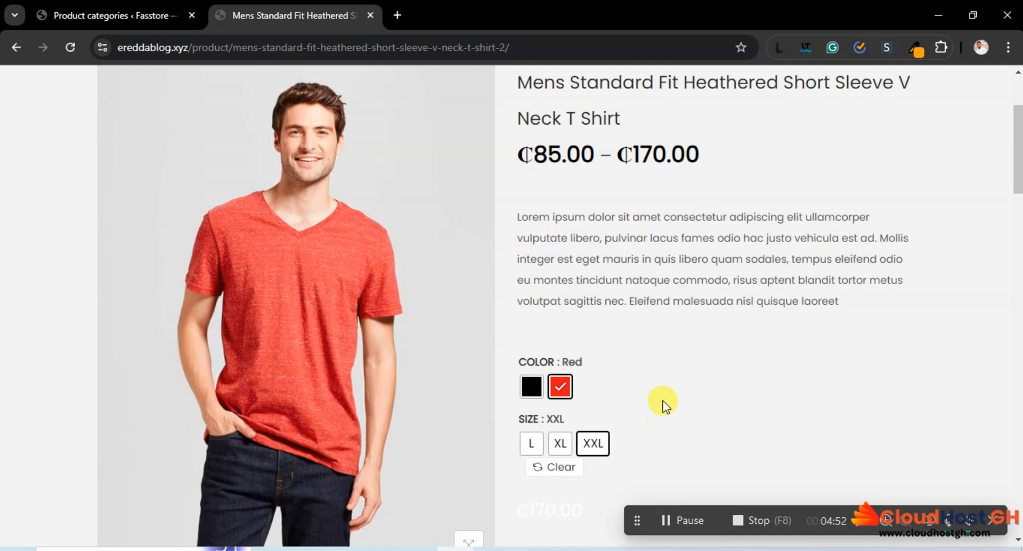
scroll(660, 402, up, 3)
scroll(660, 401, down, 3)
scroll(621, 395, down, 1)
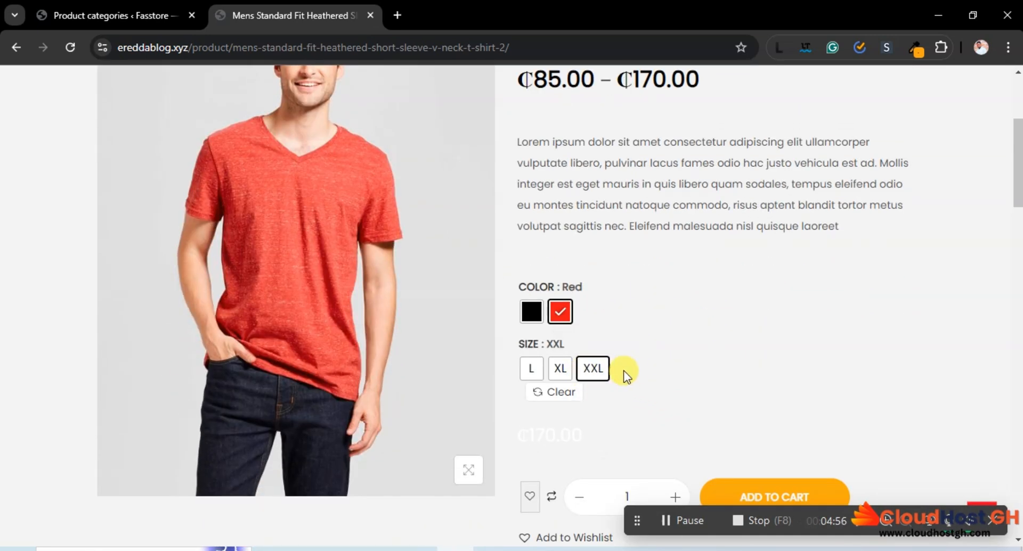
scroll(632, 371, down, 2)
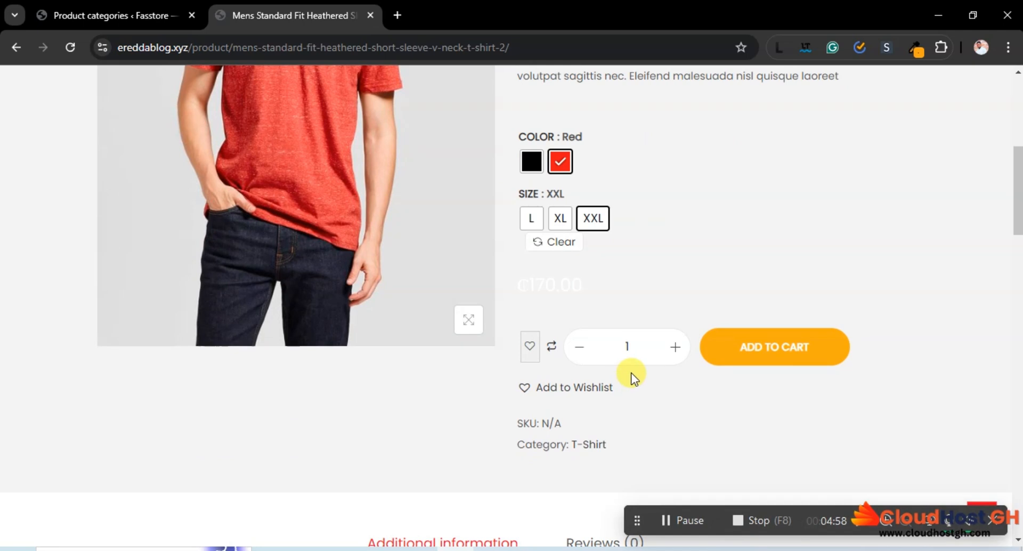
scroll(632, 376, up, 2)
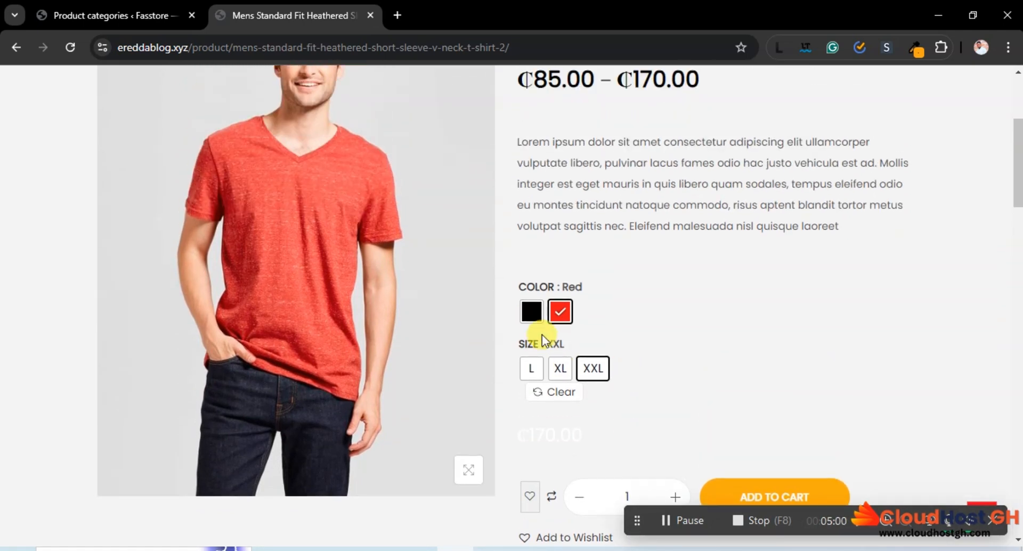
Change the shirt's color to Black and its size to XL, and examine the variation and its additional information
click(531, 311)
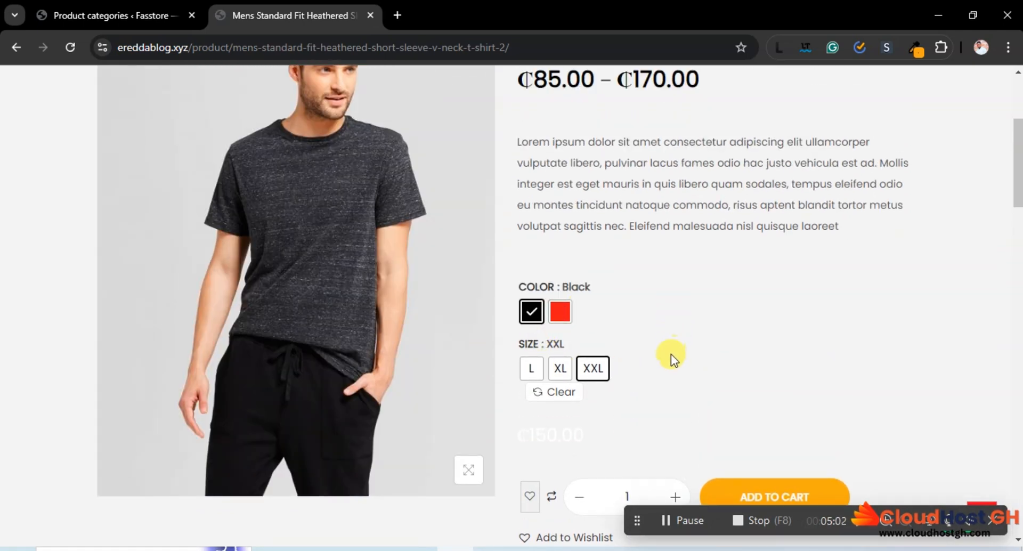
click(559, 368)
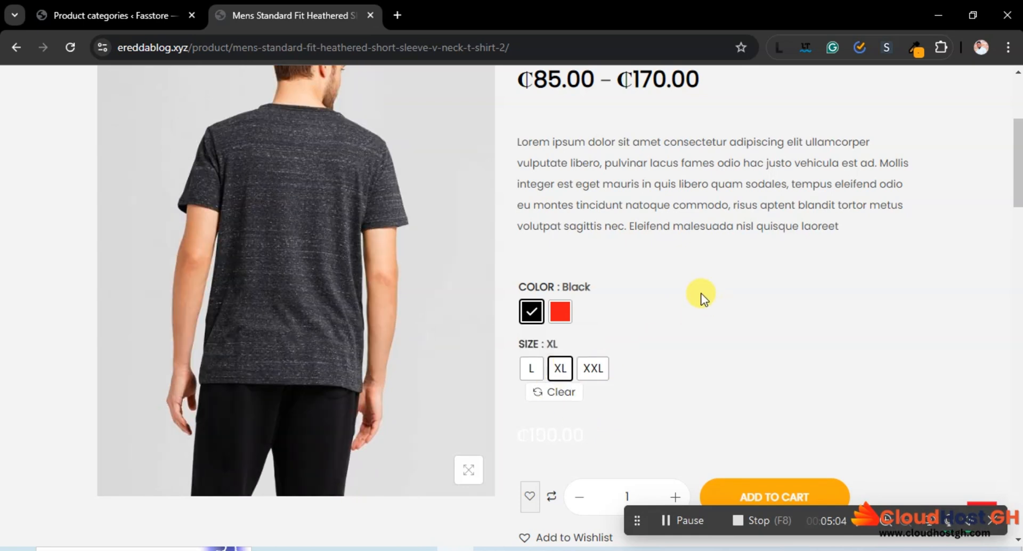
scroll(698, 289, up, 5)
scroll(699, 289, down, 10)
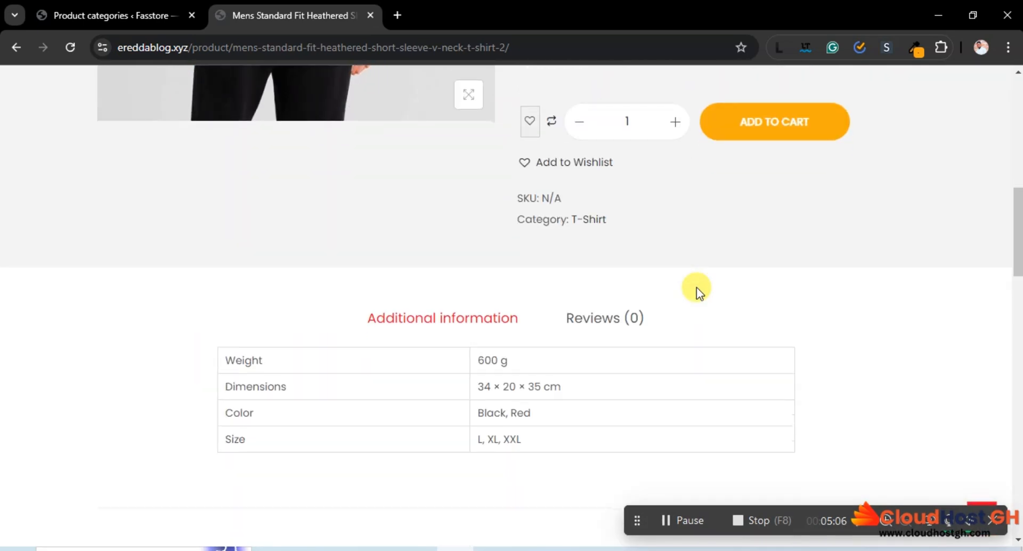
scroll(696, 287, up, 5)
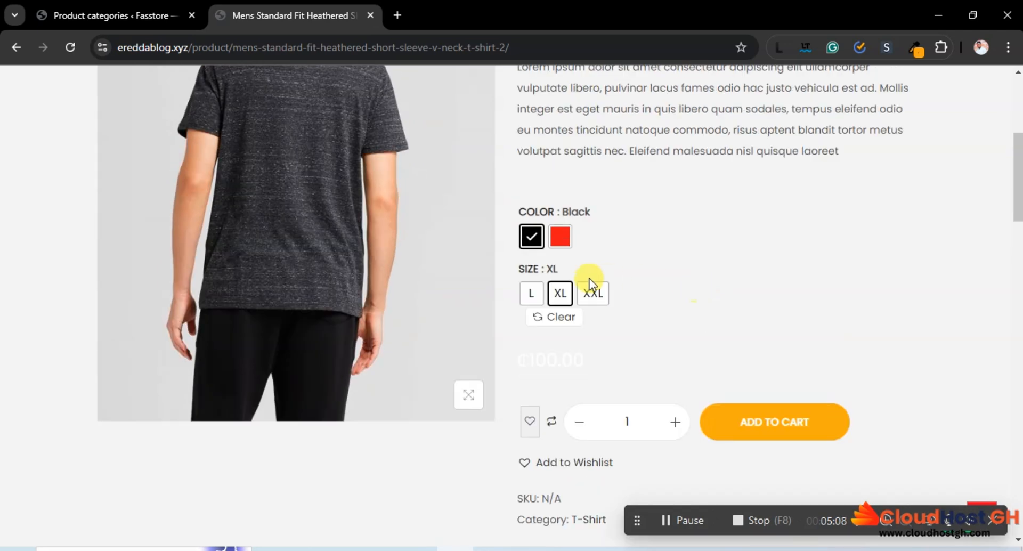
scroll(589, 278, up, 2)
scroll(589, 278, up, 4)
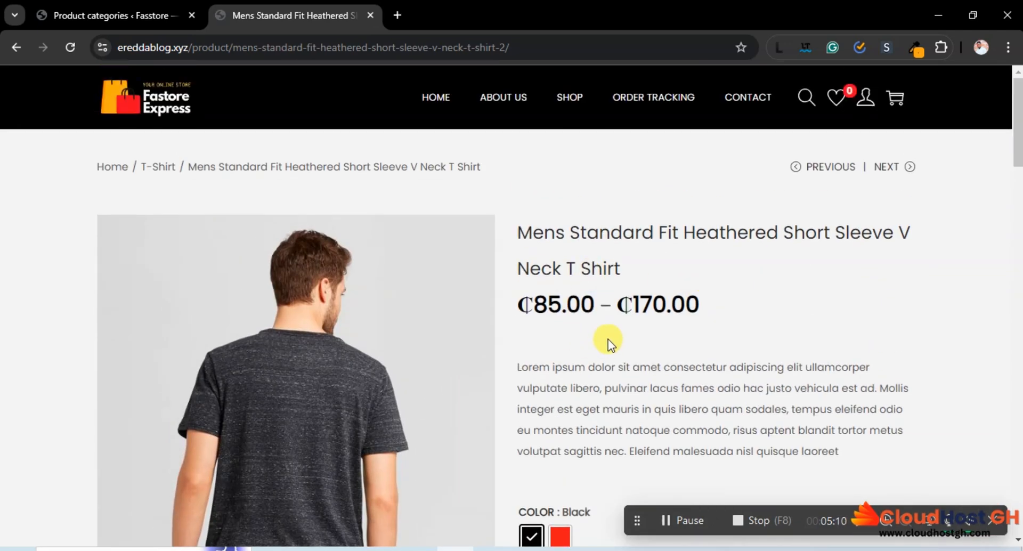
Change the black shirt's size to XXL and examine that variation's product image
scroll(608, 339, down, 1)
scroll(582, 418, down, 3)
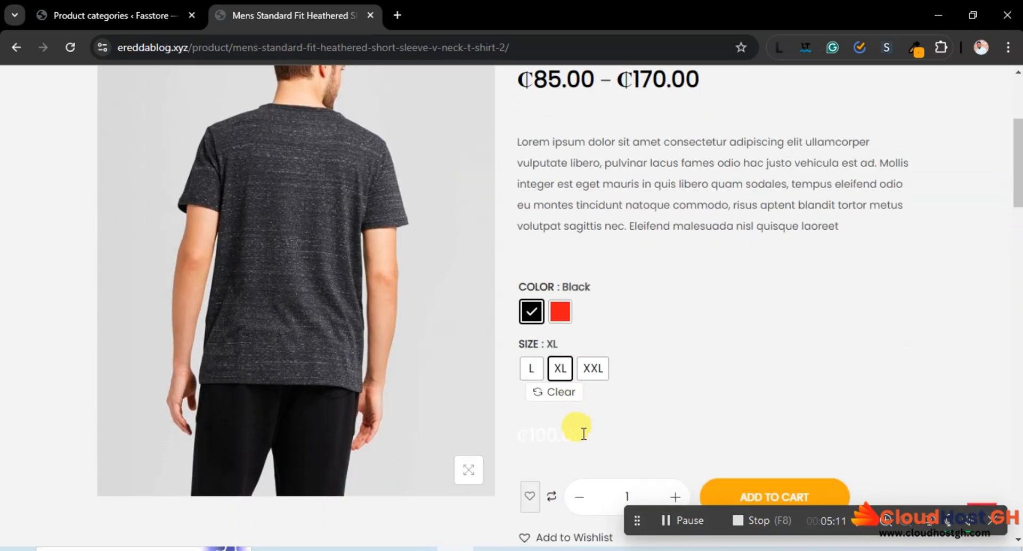
click(593, 367)
scroll(432, 282, up, 4)
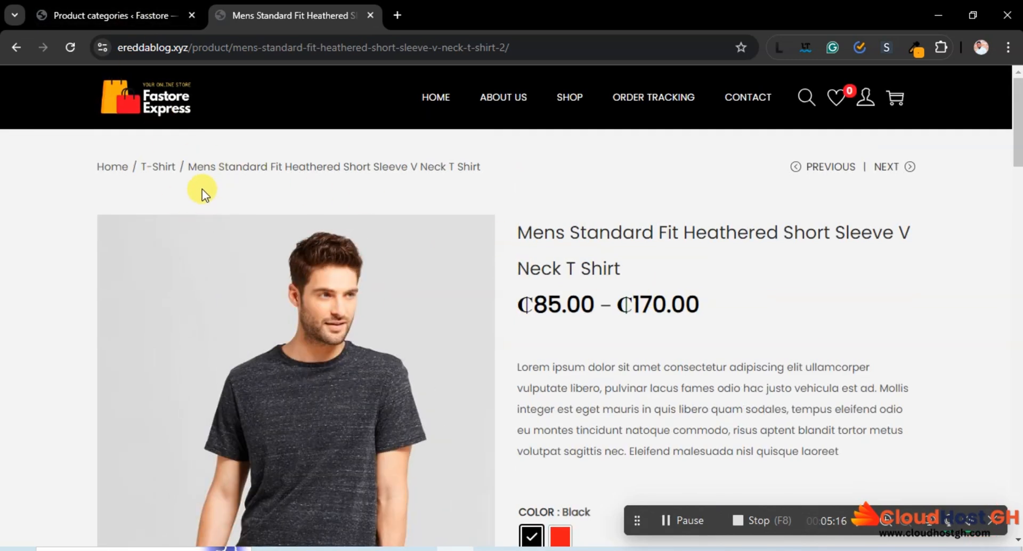
Return to Fasstore's Product categories page and review the list of added categories
click(140, 14)
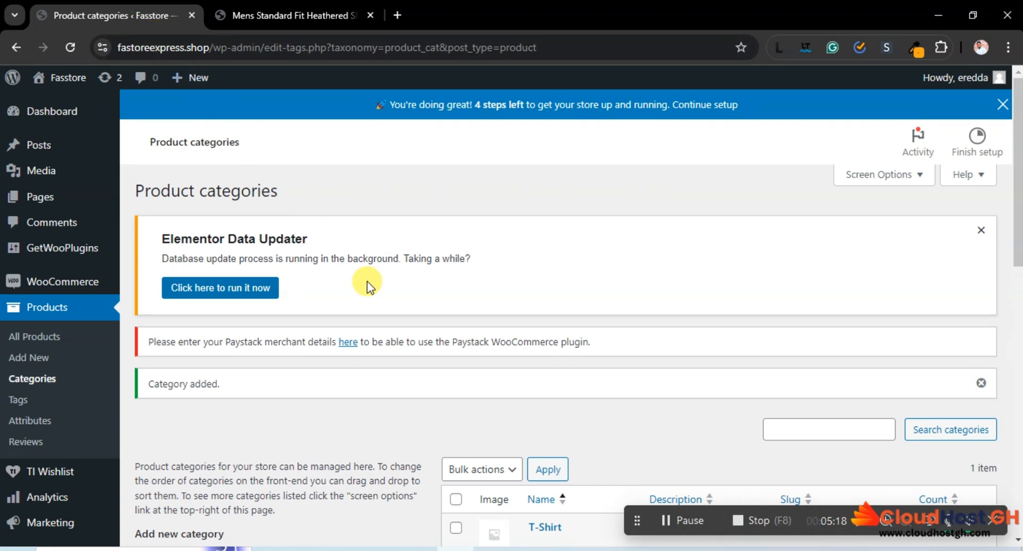
scroll(441, 338, down, 4)
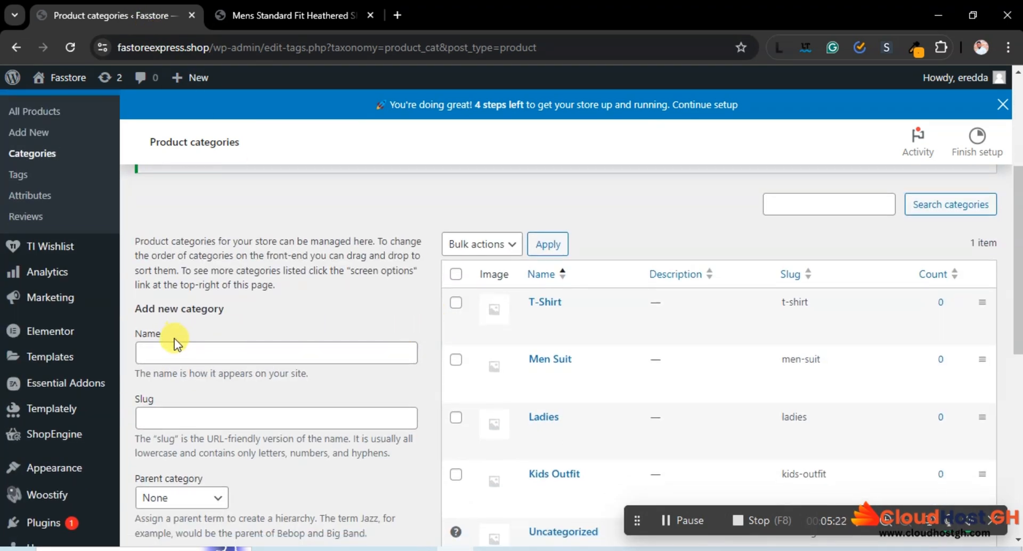
scroll(253, 266, up, 3)
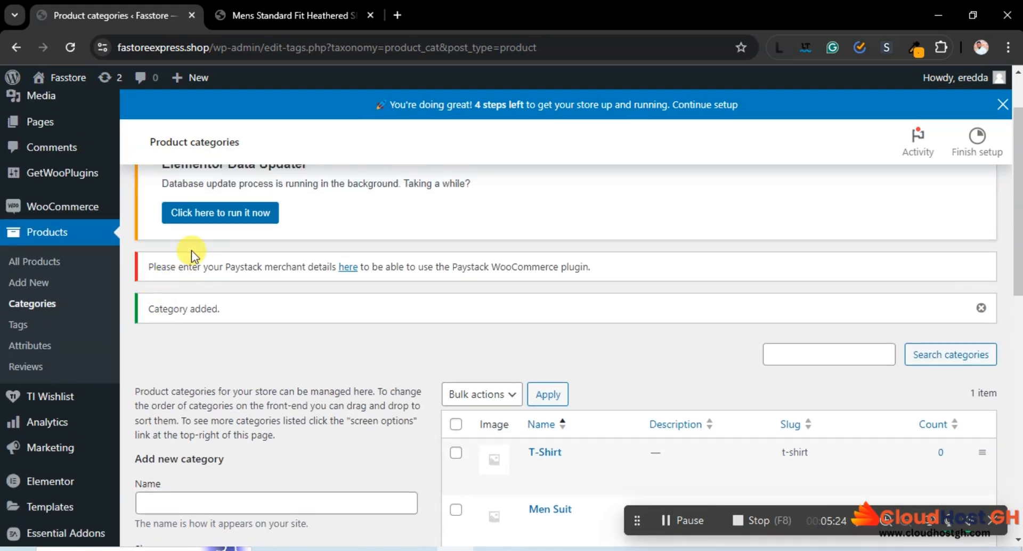
scroll(73, 145, up, 2)
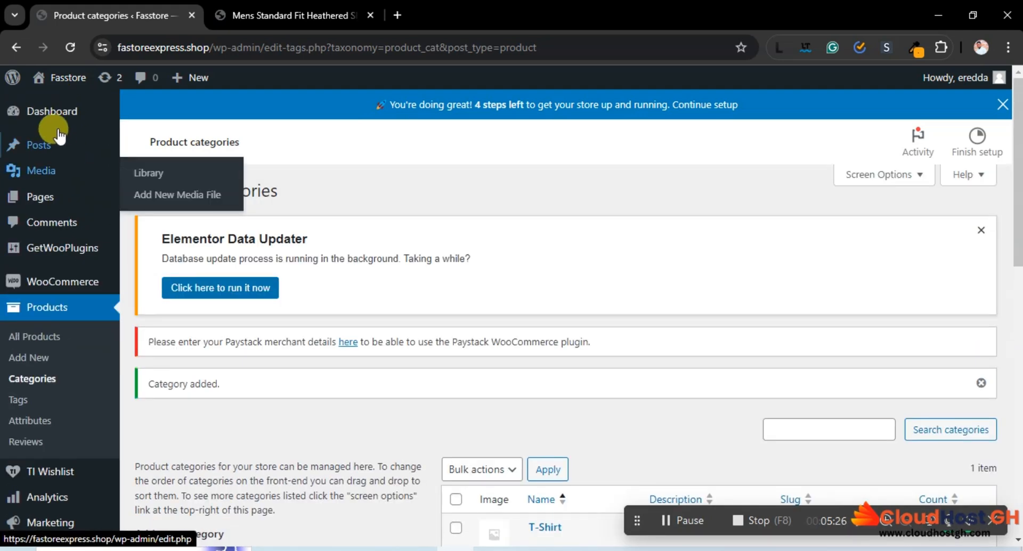
Open Fasstore's list of all products from the dashboard and start creating a new product
click(61, 118)
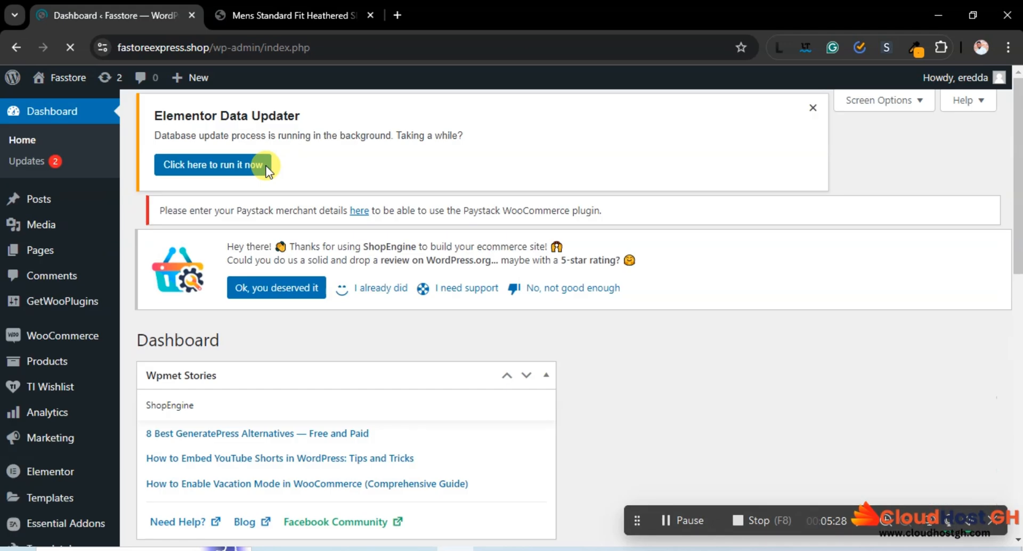
scroll(67, 292, down, 1)
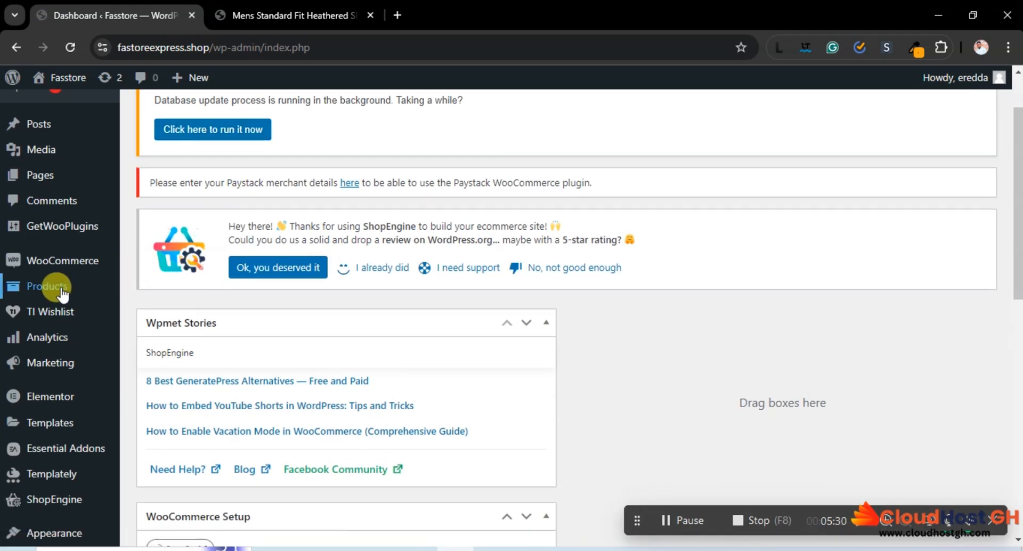
mouse_move(66, 292)
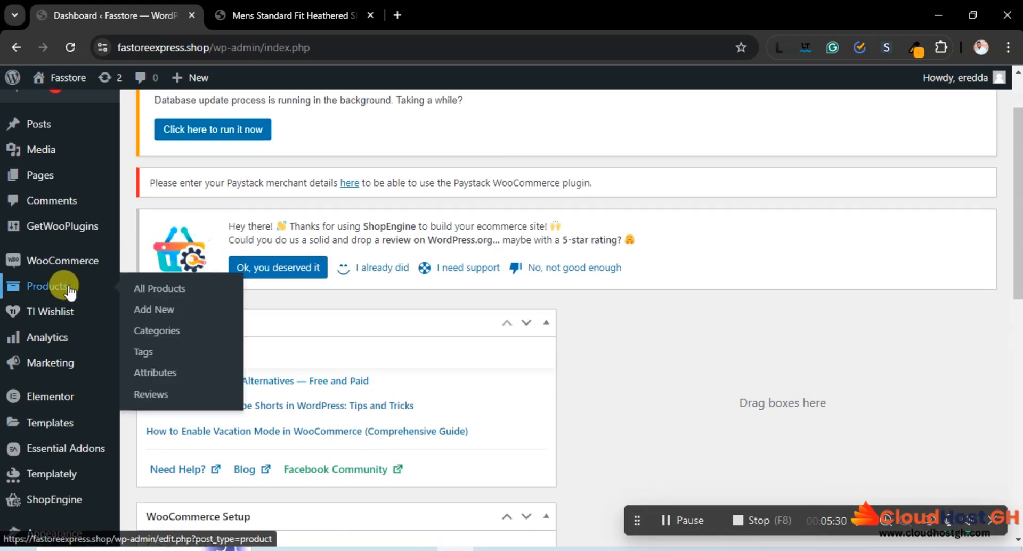
click(159, 293)
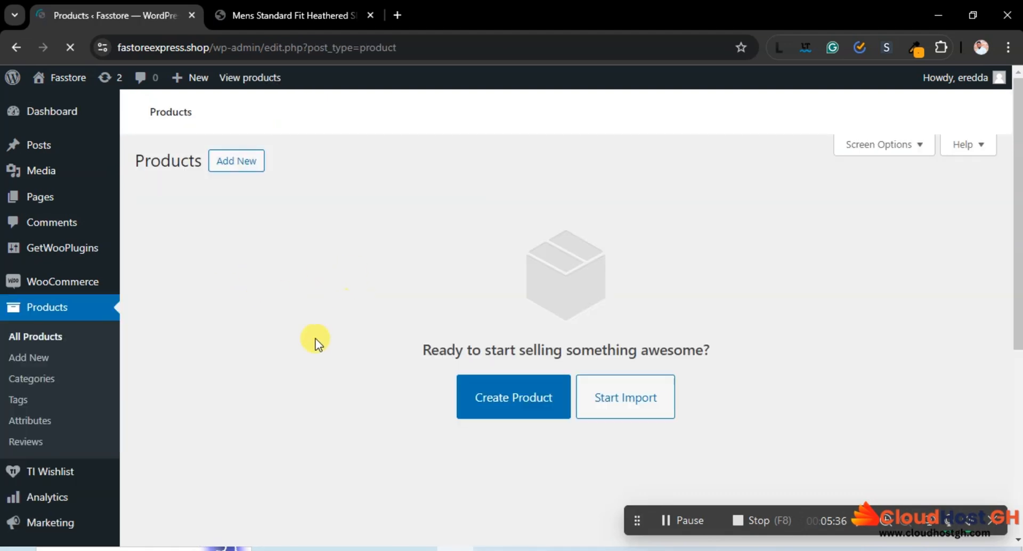
scroll(463, 363, down, 2)
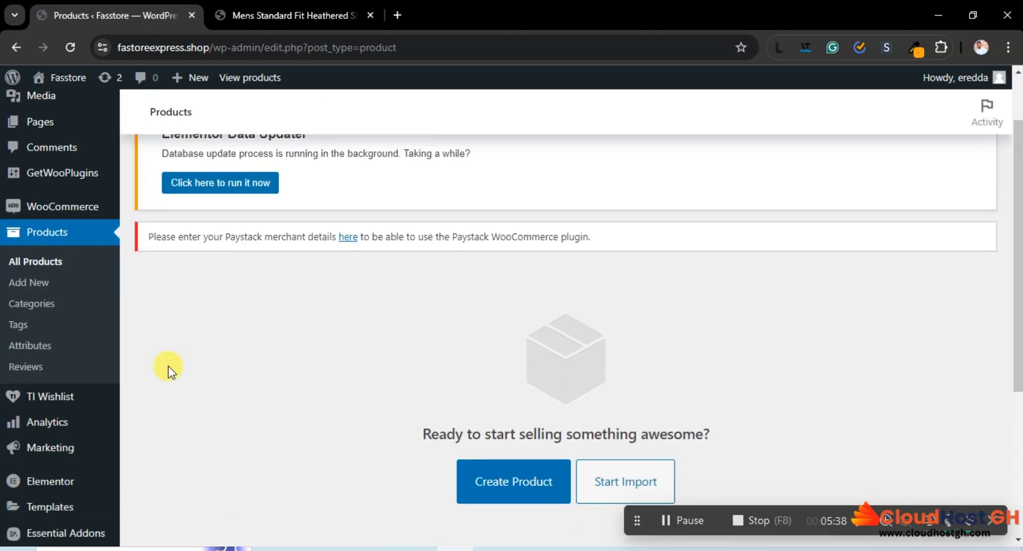
scroll(459, 377, down, 2)
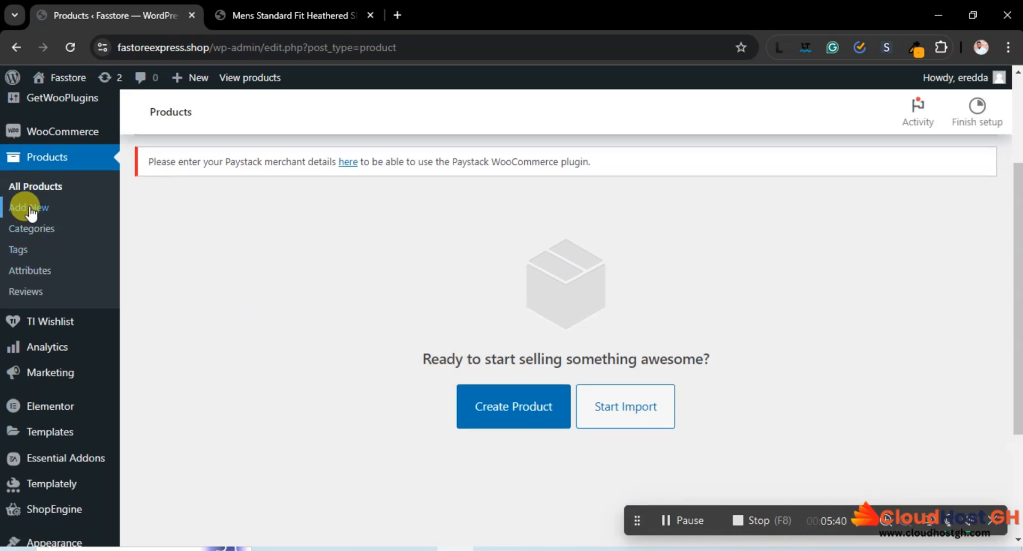
click(537, 441)
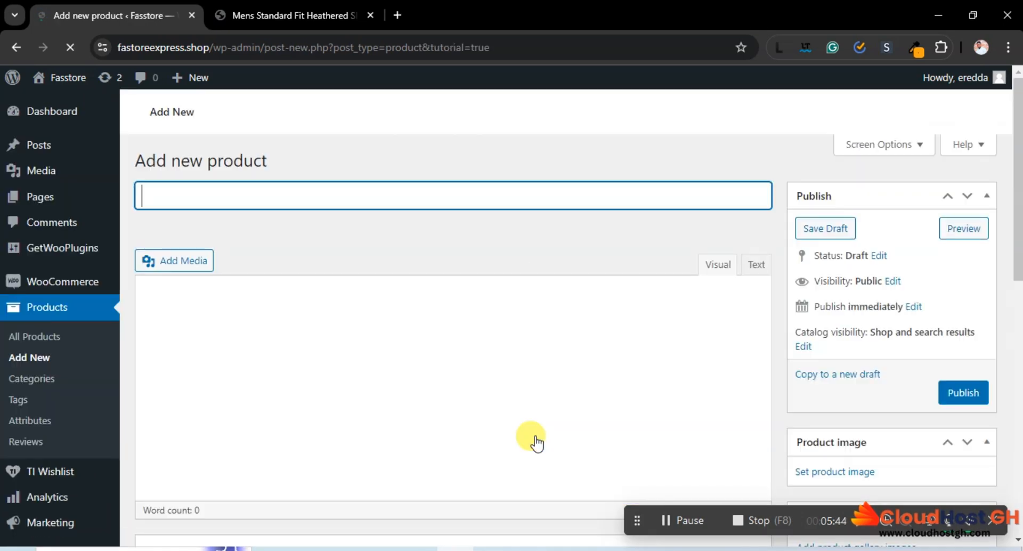
Switch to the sample store's Shop page and open the discounted Mens Standard Fit Heathered Short Sleeve V Neck T Shirt
click(281, 10)
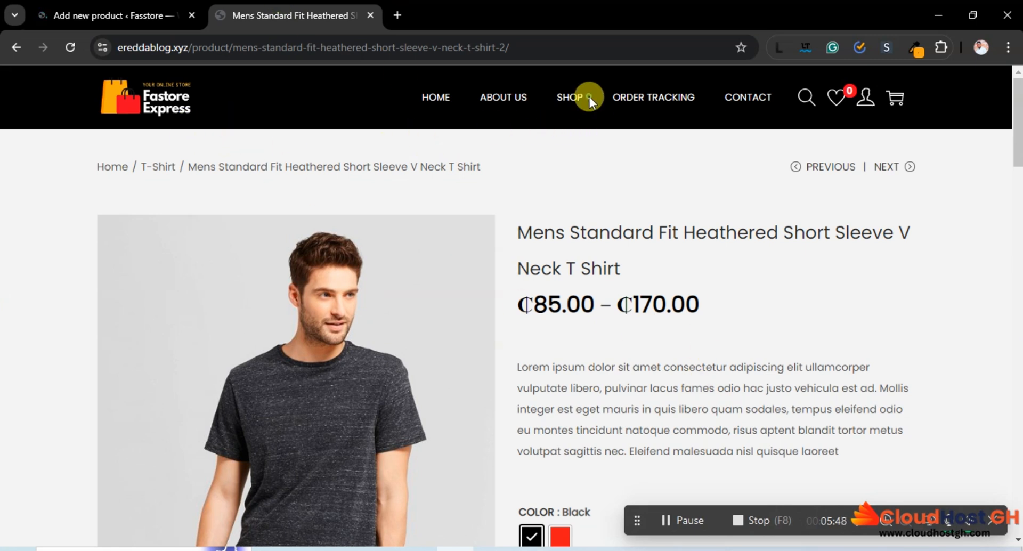
click(567, 97)
scroll(569, 267, down, 15)
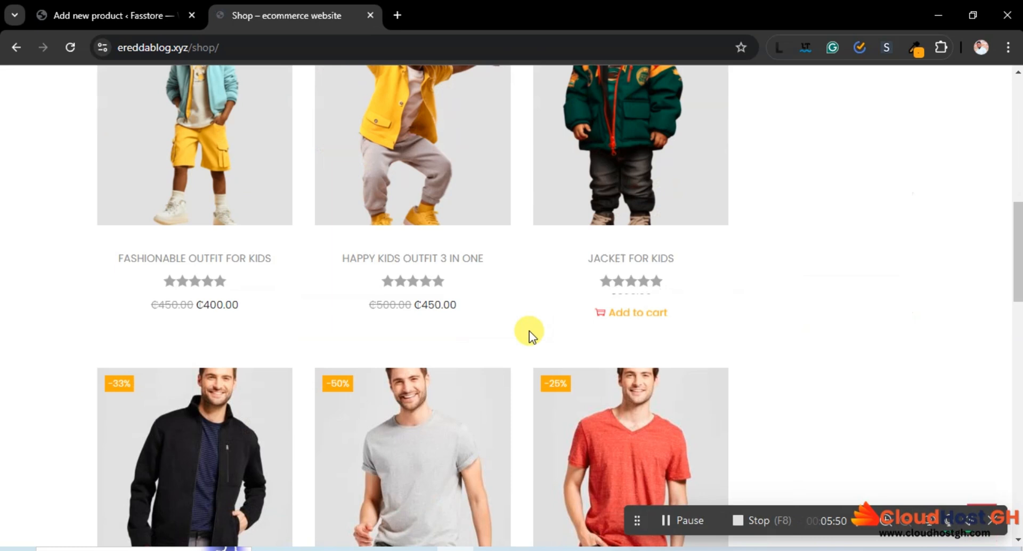
scroll(642, 288, down, 5)
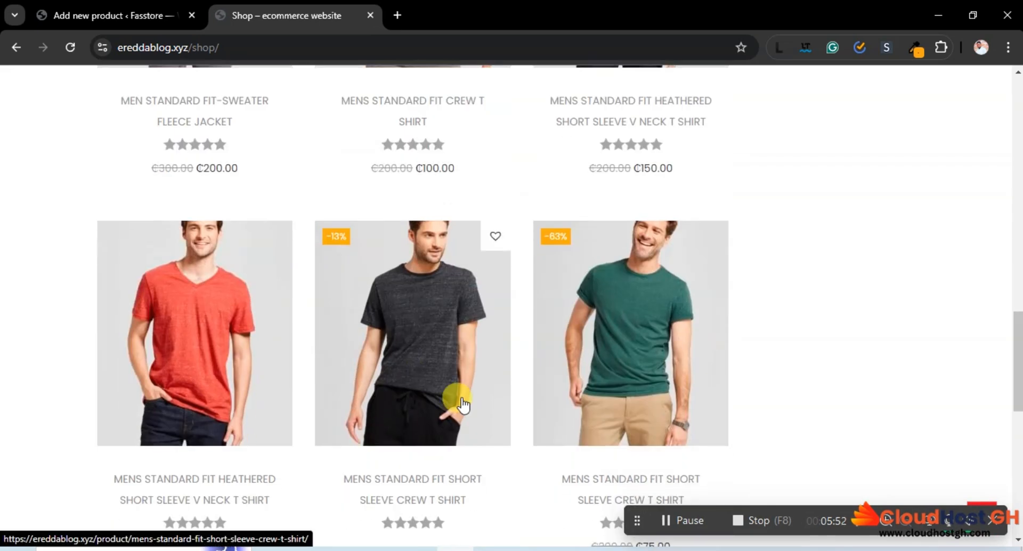
scroll(457, 400, up, 5)
click(598, 218)
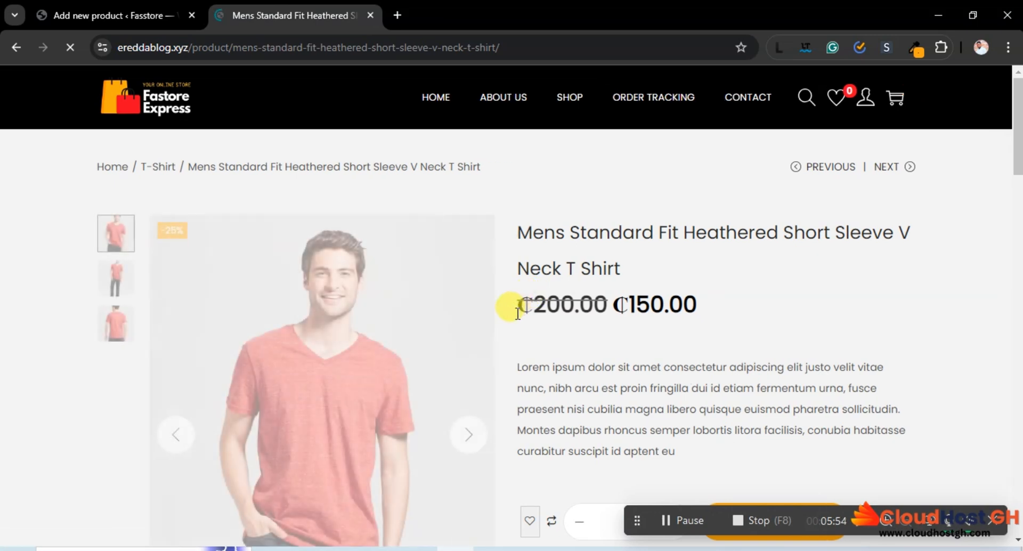
Copy the first line of the sample shirt's title and paste it as the new Fasstore product's name
drag(514, 237, 696, 225)
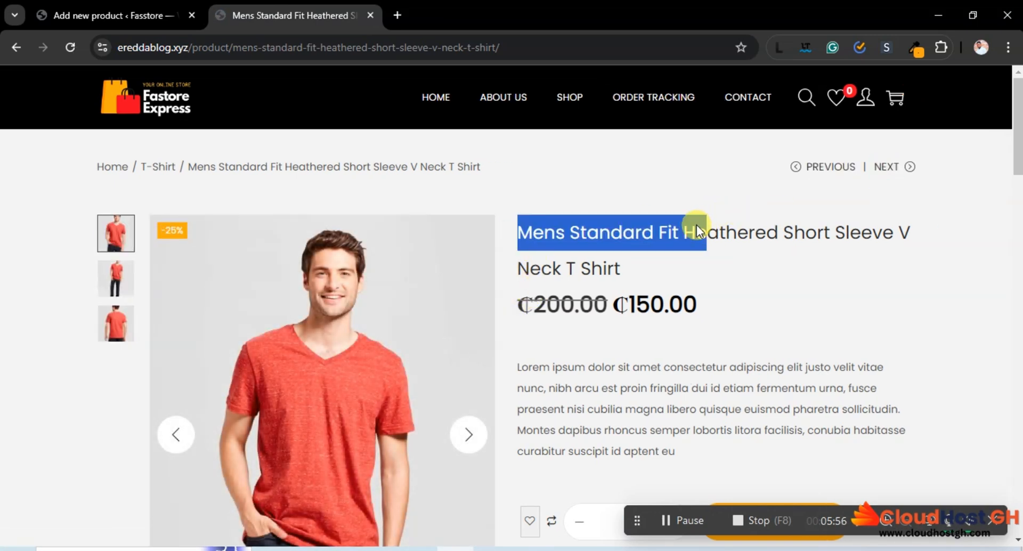
drag(955, 228, 602, 242)
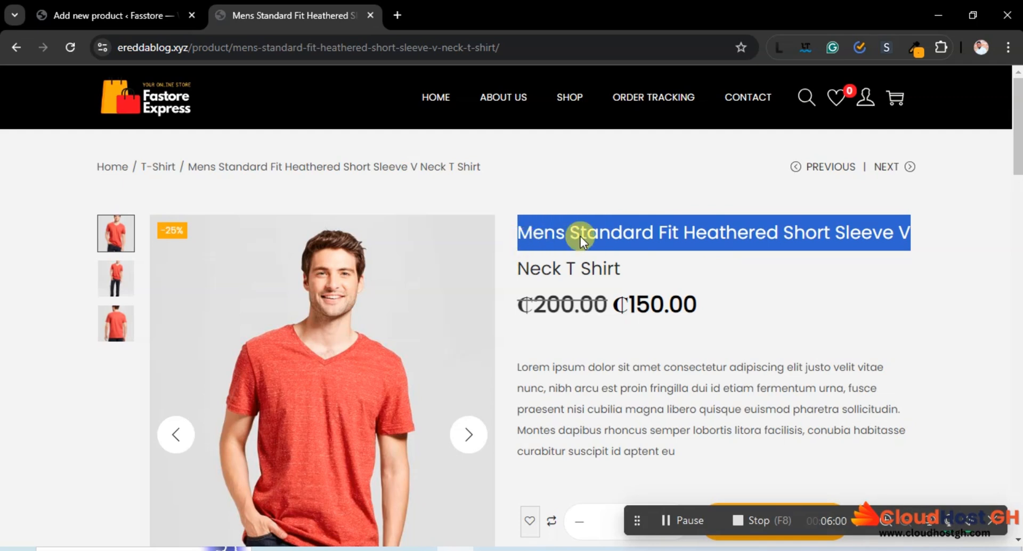
right_click(580, 236)
click(604, 254)
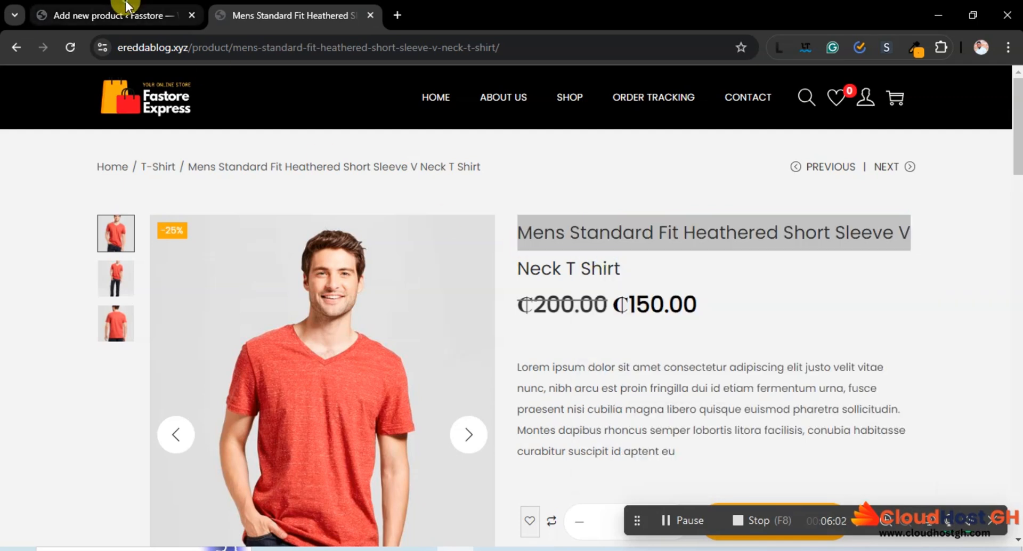
click(127, 6)
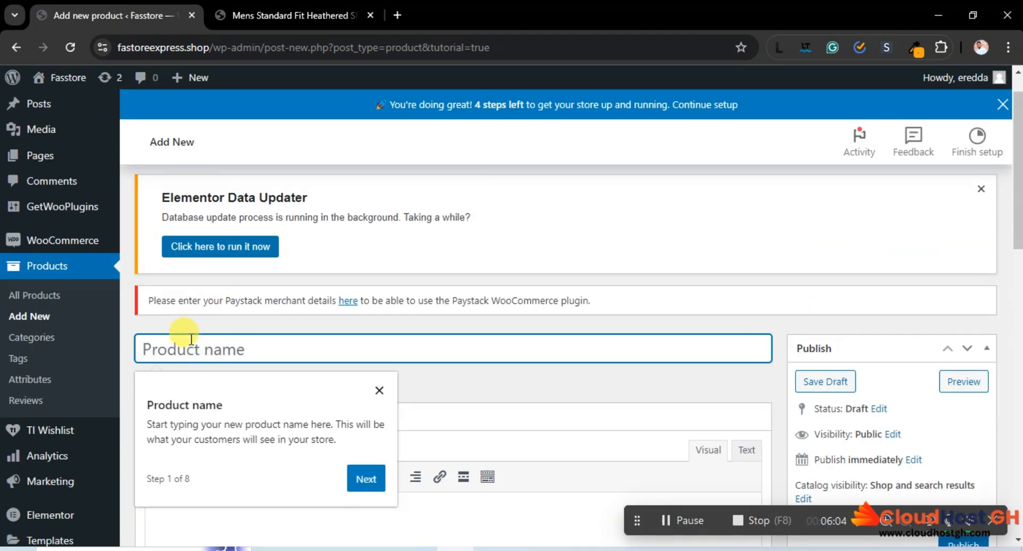
key(ctrl+v)
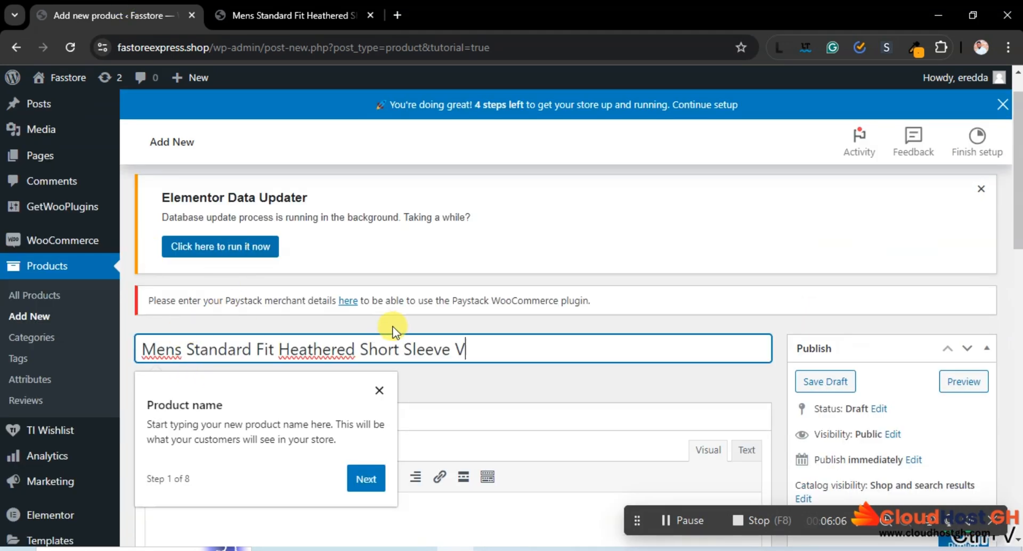
Replace the product name with the sample's full title, Mens Standard Fit Heathered Short Sleeve V Neck T Shirt, and dismiss the product name hint
click(320, 12)
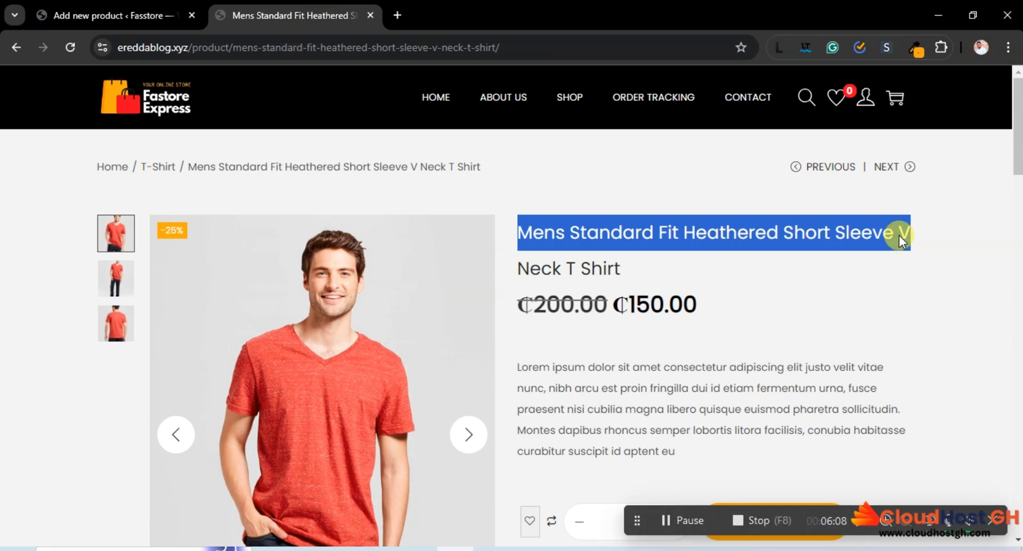
click(630, 274)
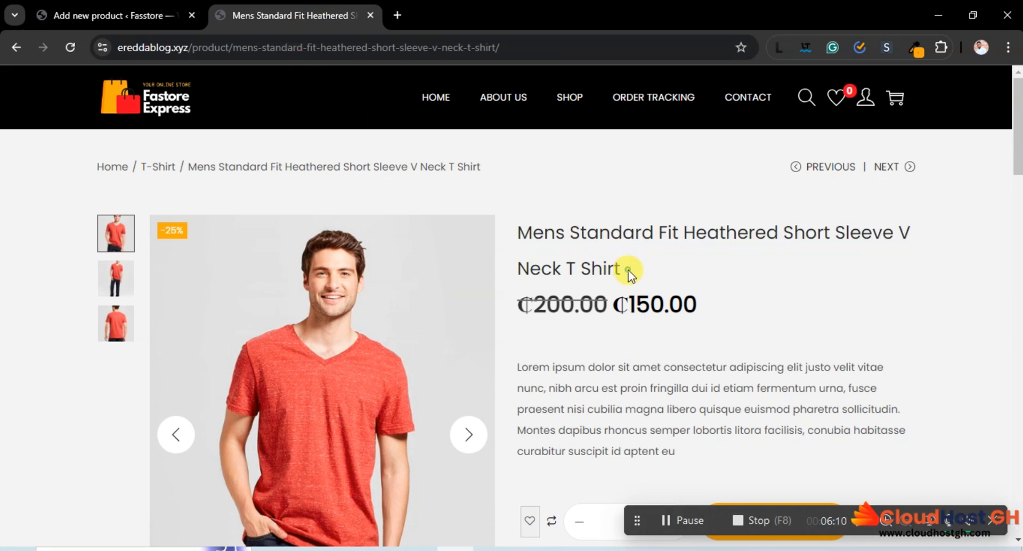
drag(644, 283, 532, 225)
right_click(545, 248)
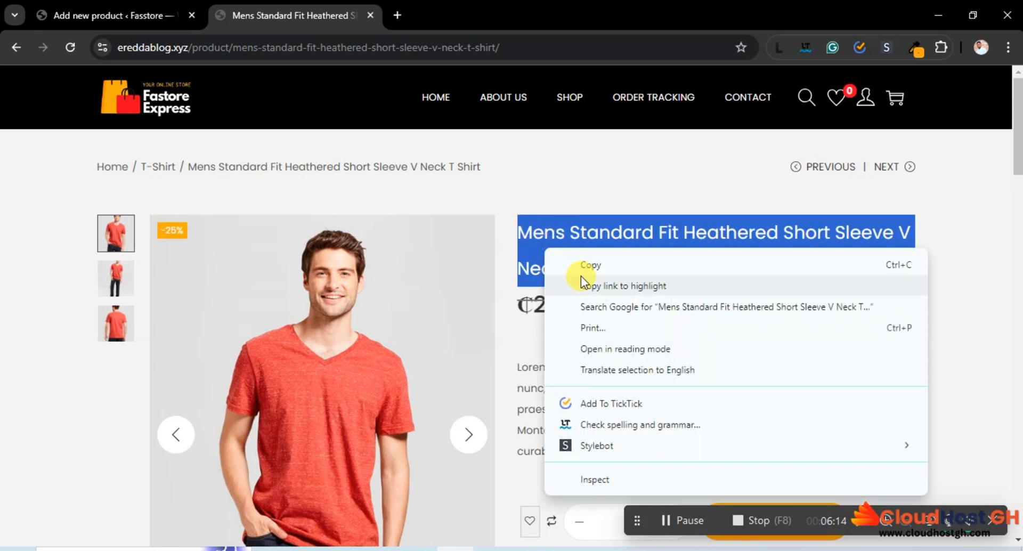
click(582, 266)
click(158, 9)
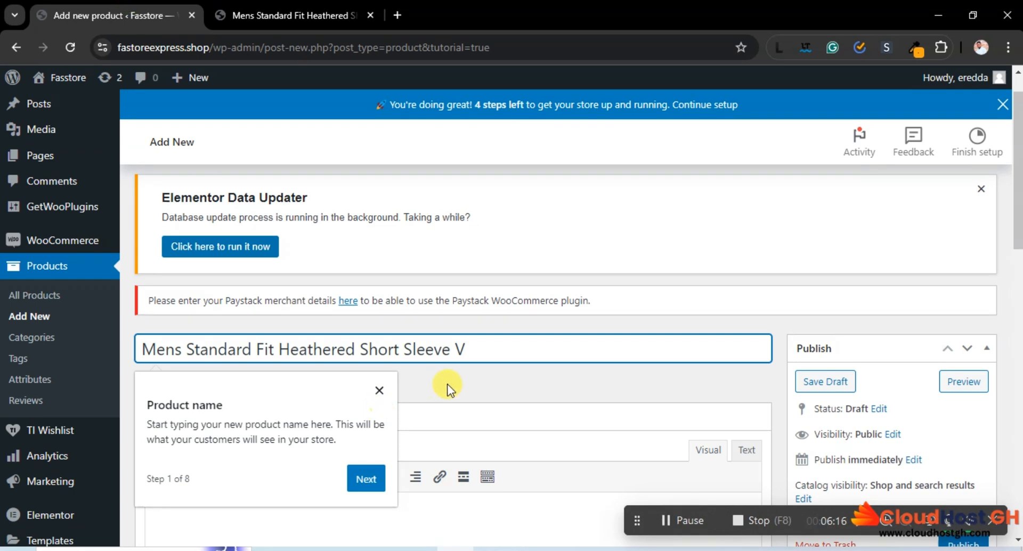
key(ctrl+a)
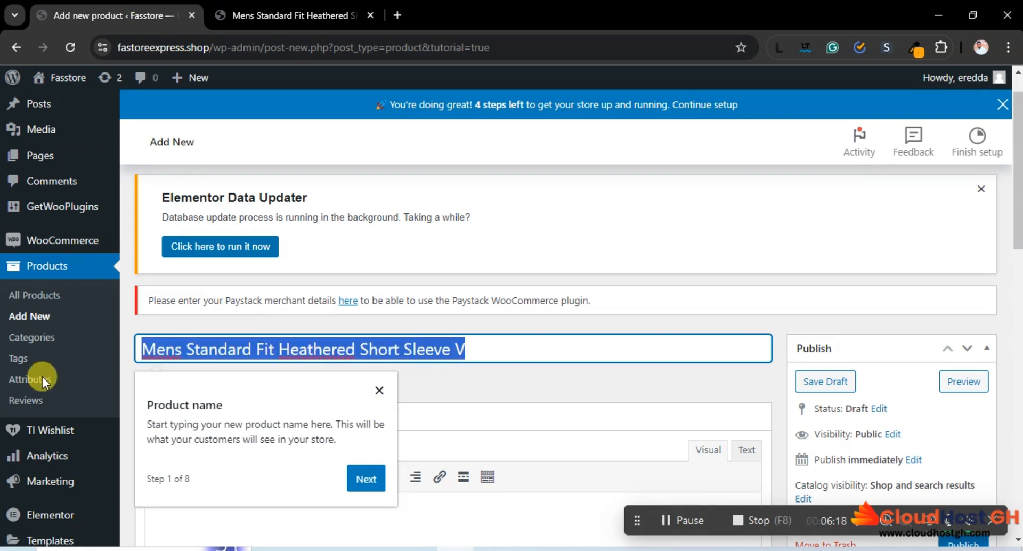
key(BackSpace)
key(ctrl+v)
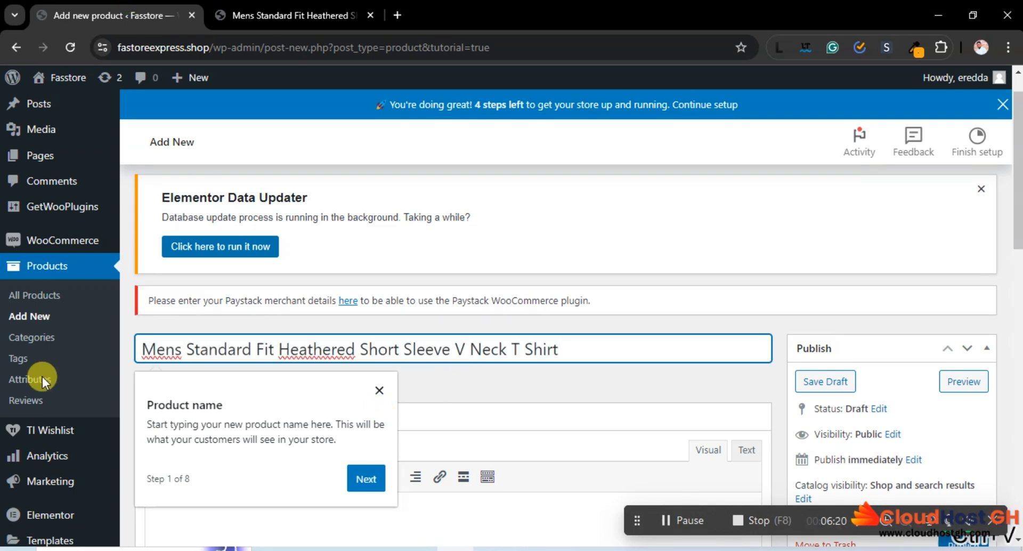
click(379, 391)
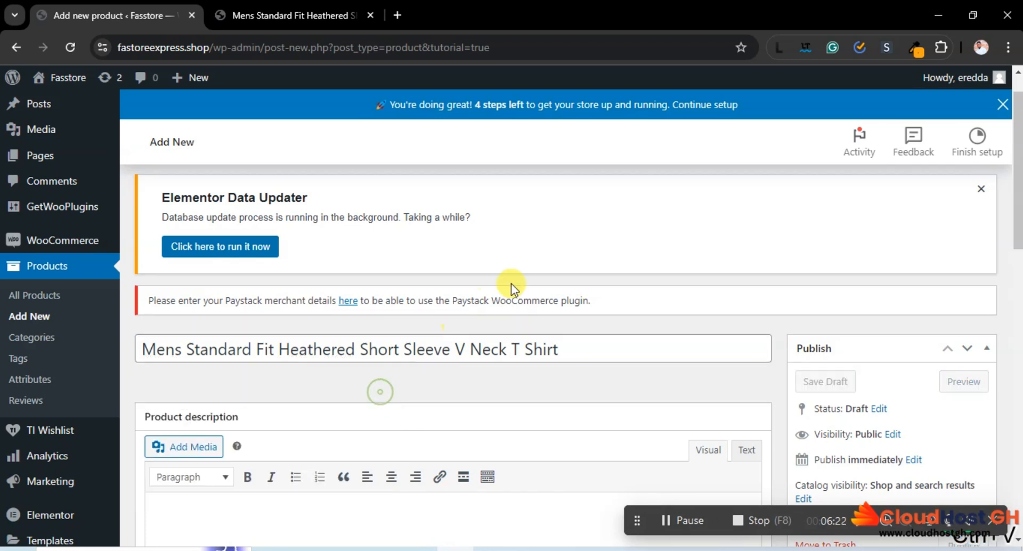
Check the sample shirt's description and copy the generated Lorem Ipsum text from its beginning through "quisque convallis"
scroll(511, 281, down, 5)
click(341, 7)
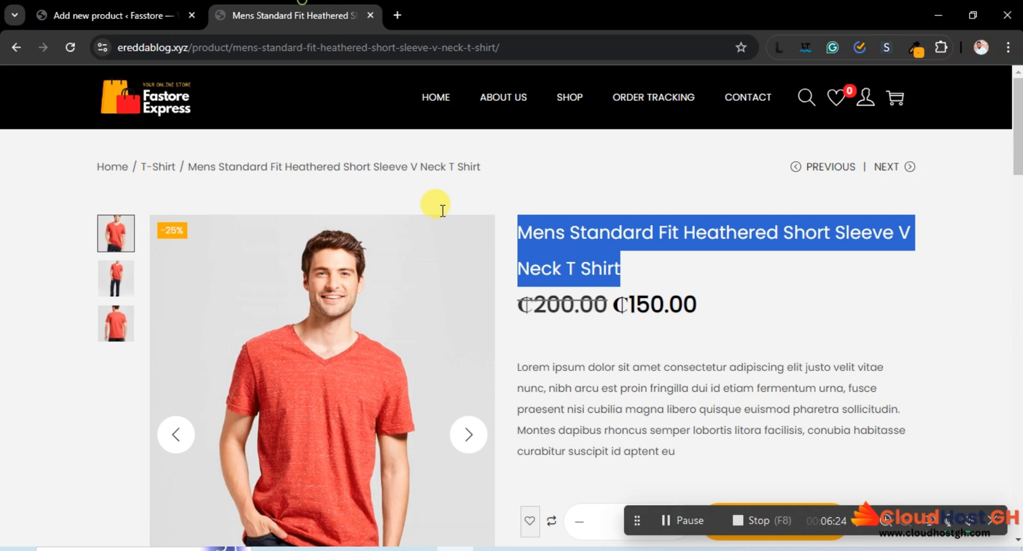
click(720, 310)
drag(509, 366, 694, 451)
click(712, 330)
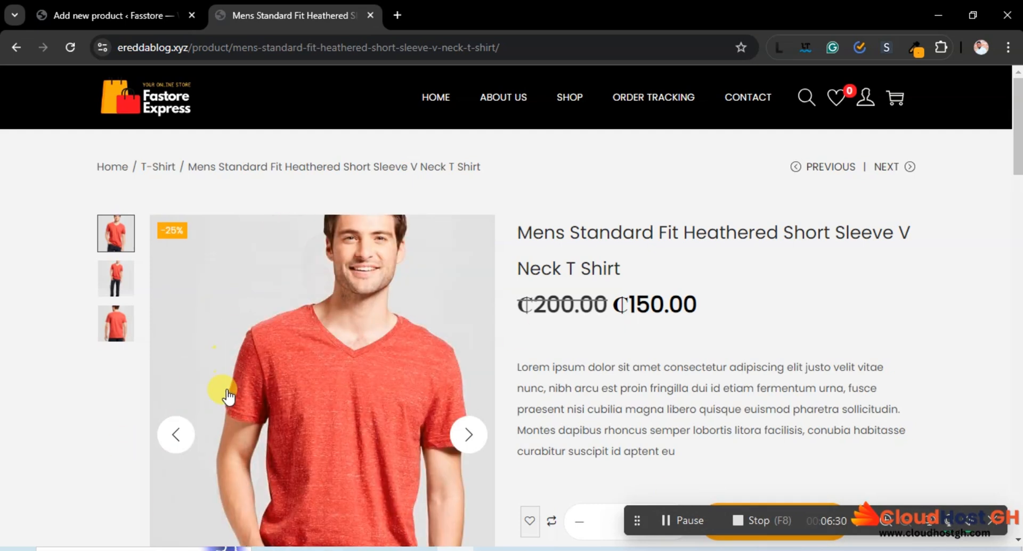
click(775, 47)
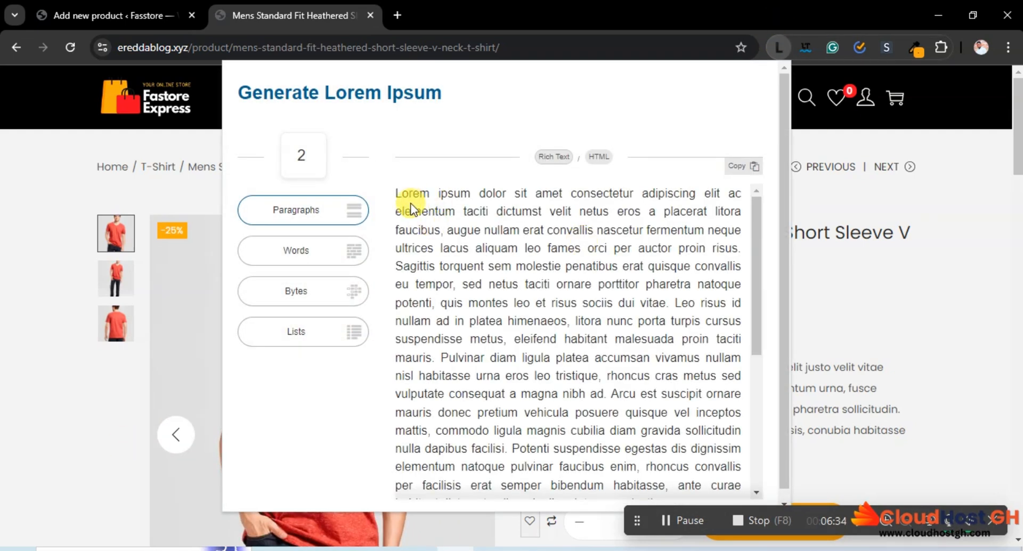
drag(400, 197, 738, 261)
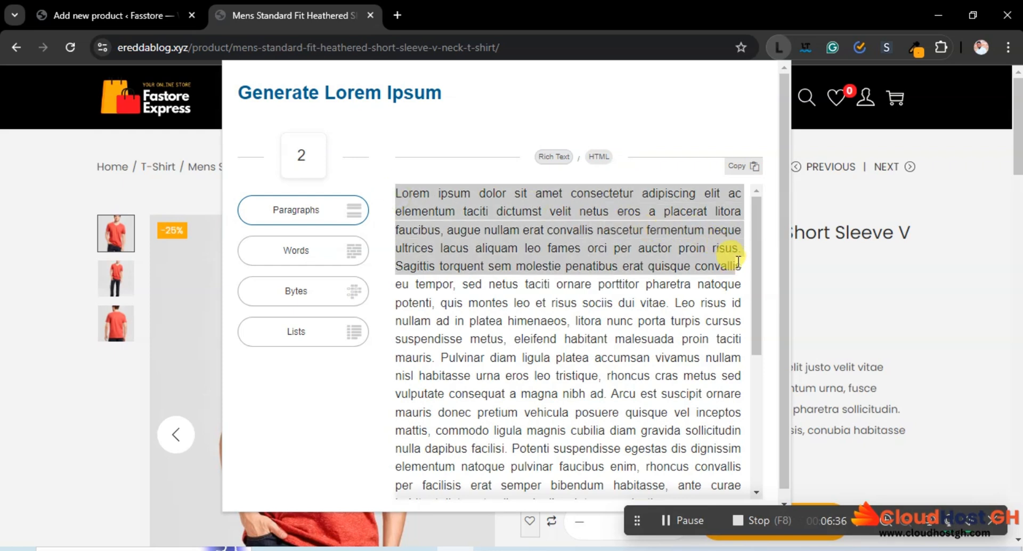
right_click(658, 241)
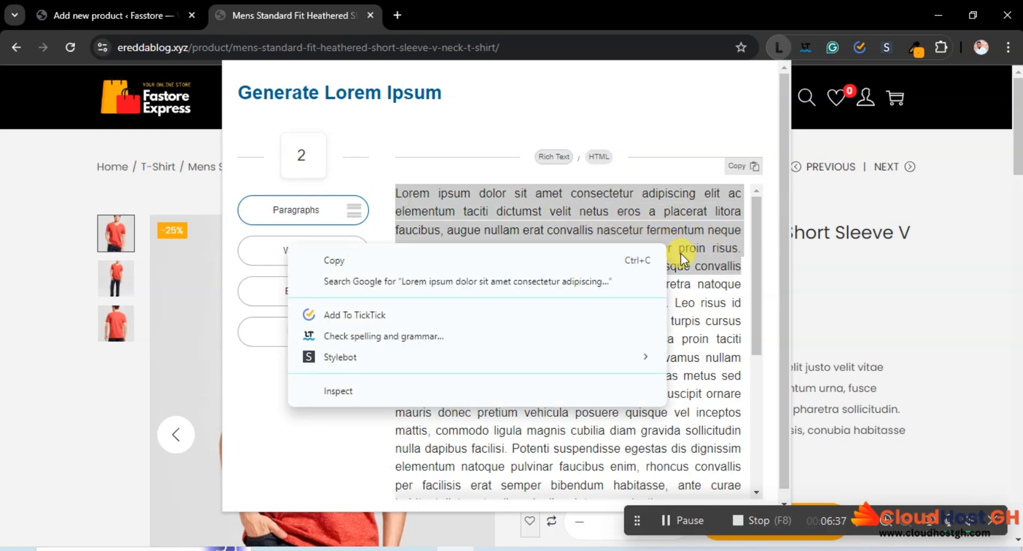
click(517, 261)
Compare the new product form with the sample's description layout and paste the copied Lorem Ipsum text into the product short description
key(ctrl+Page_Up)
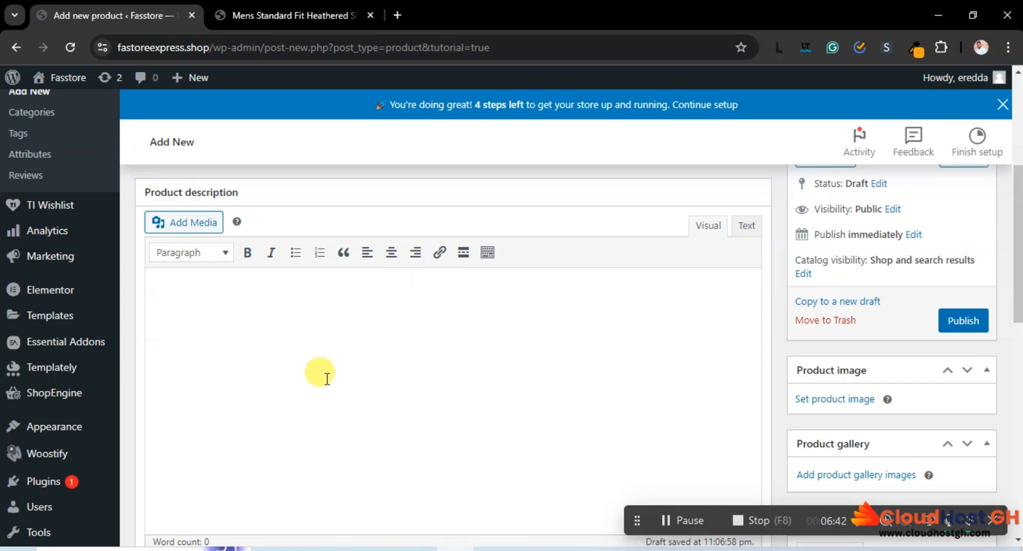
scroll(421, 352, up, 5)
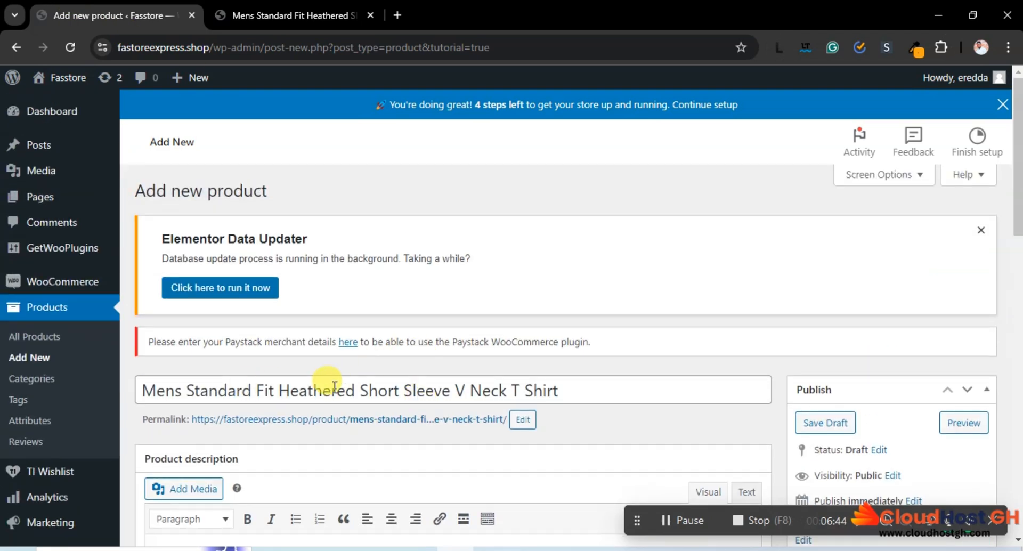
scroll(367, 426, down, 5)
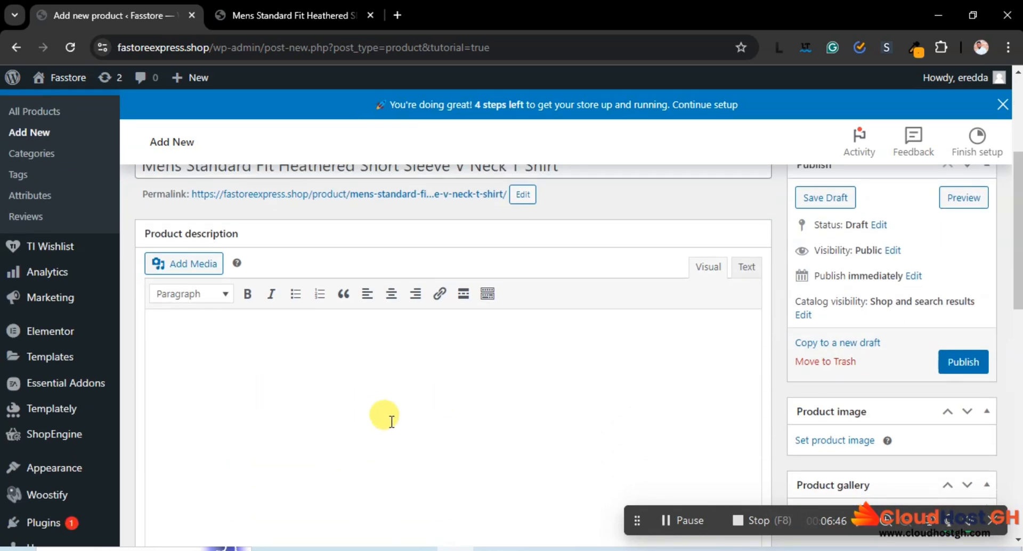
click(293, 15)
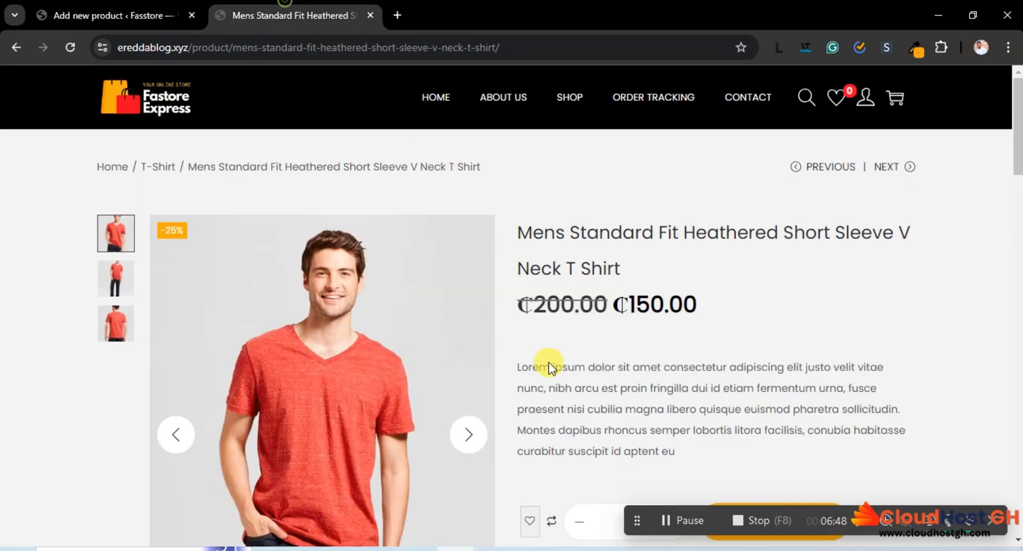
scroll(487, 366, down, 5)
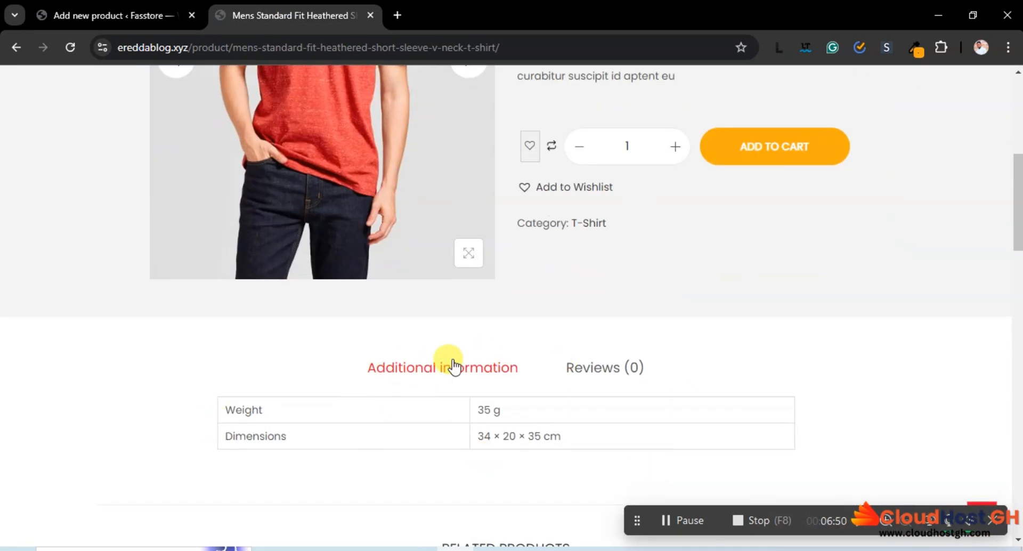
click(56, 13)
scroll(372, 370, down, 10)
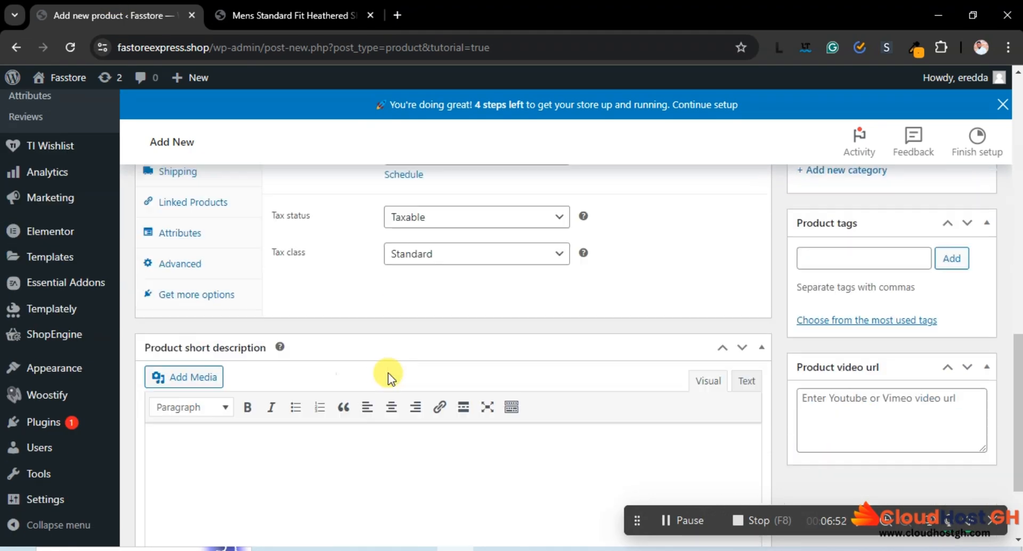
click(190, 321)
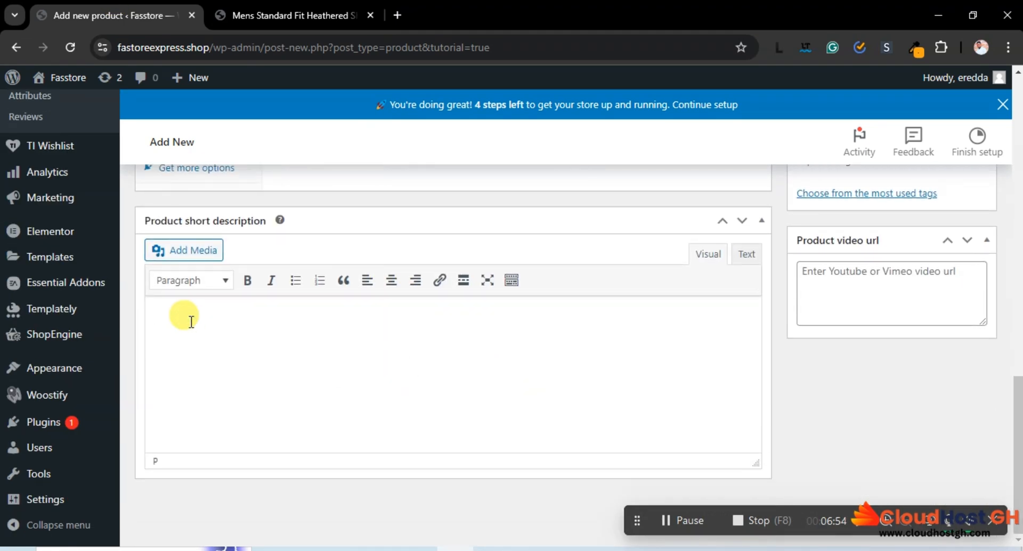
key(ctrl+v)
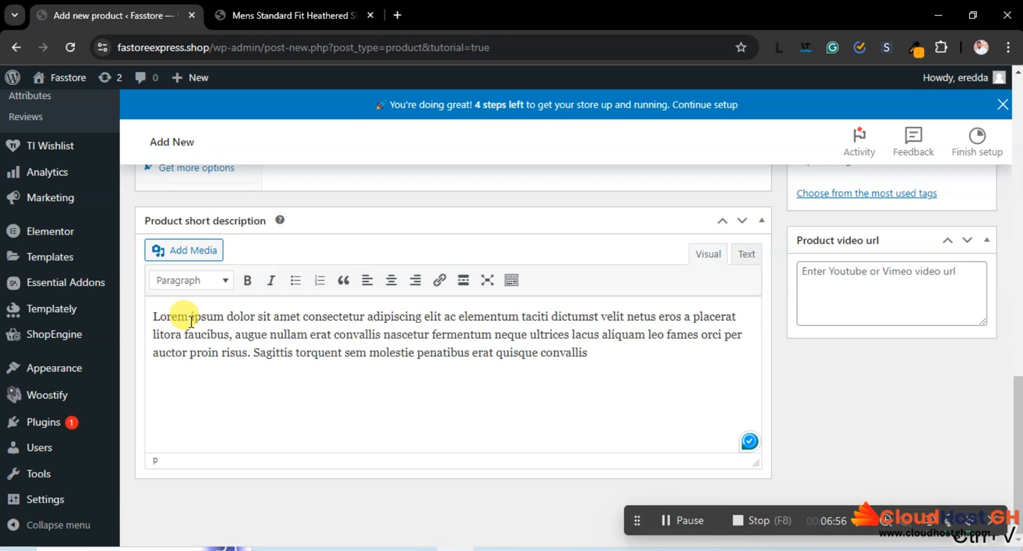
Fill the main product description with the copied Lorem Ipsum text, pasted three times in a row
scroll(269, 354, up, 10)
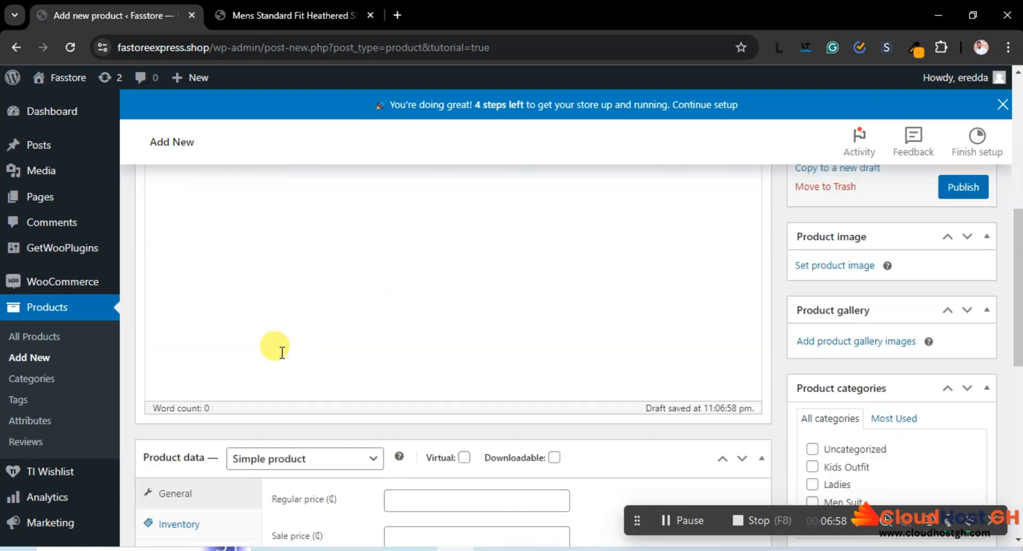
scroll(282, 352, up, 3)
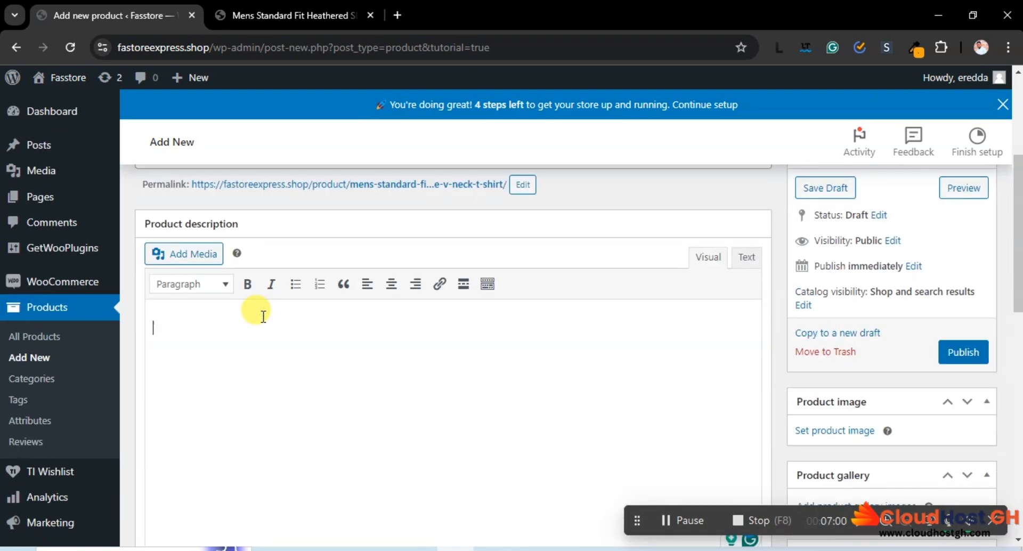
key(ctrl+v)
key(ctrl+v)
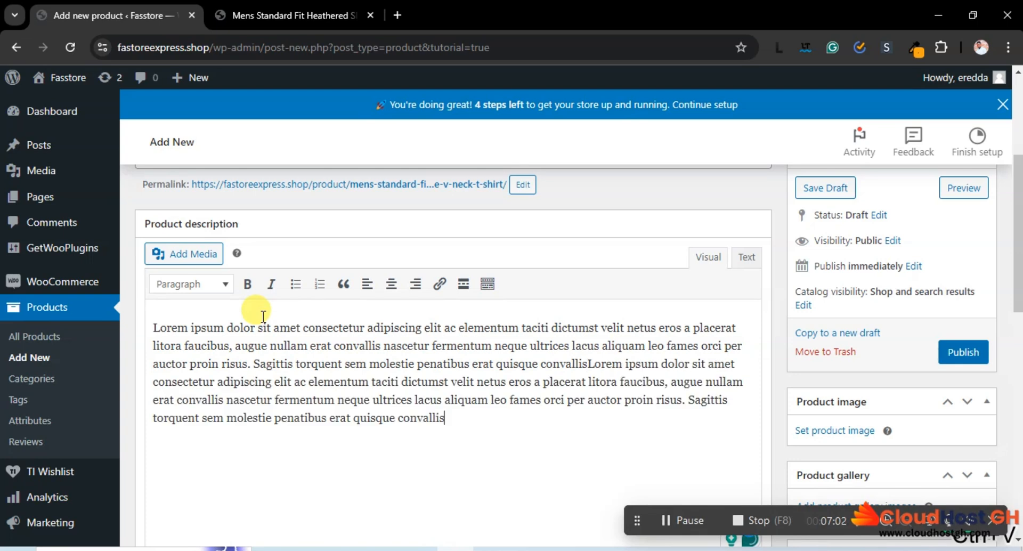
key(ctrl+v)
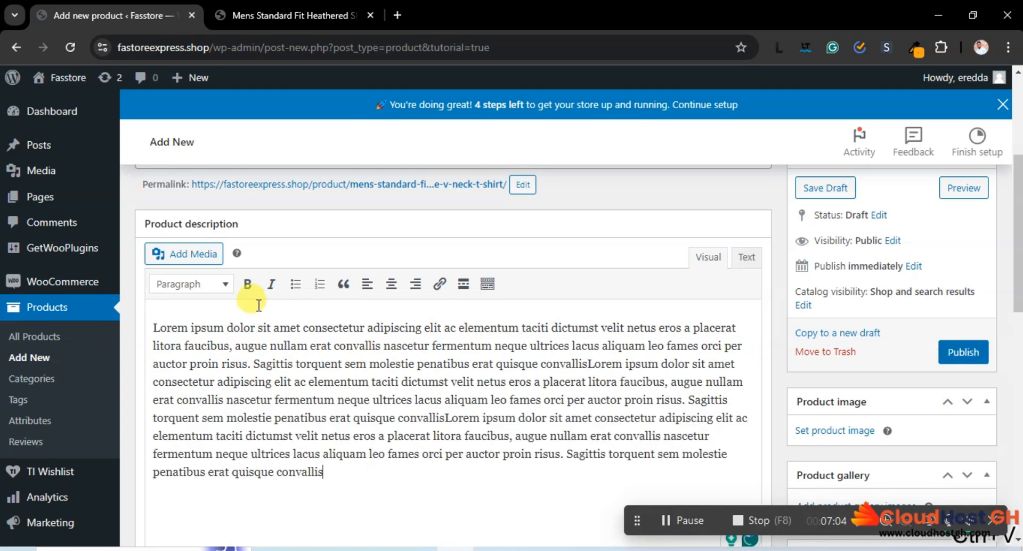
Choose Simple product as the product type in the product data
scroll(463, 360, down, 7)
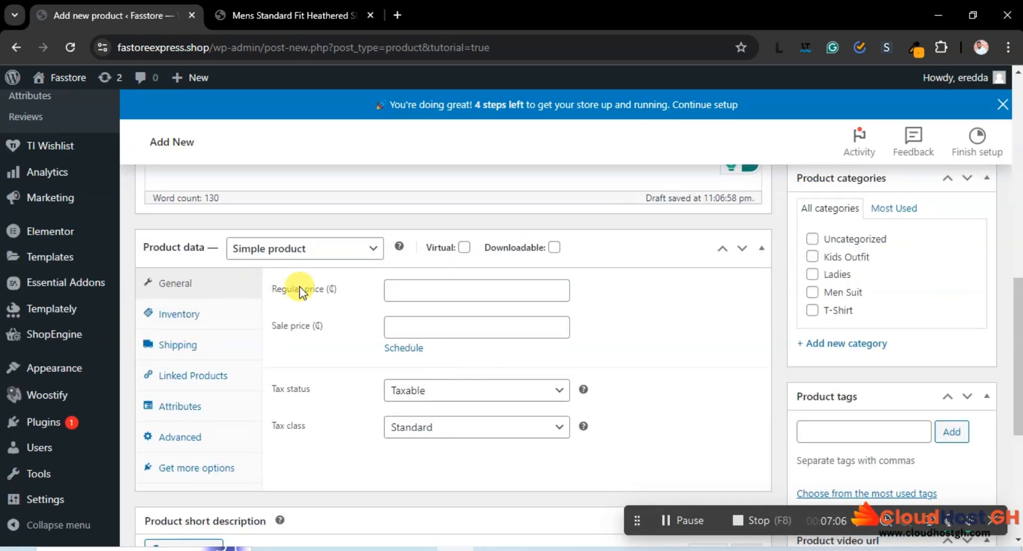
click(297, 249)
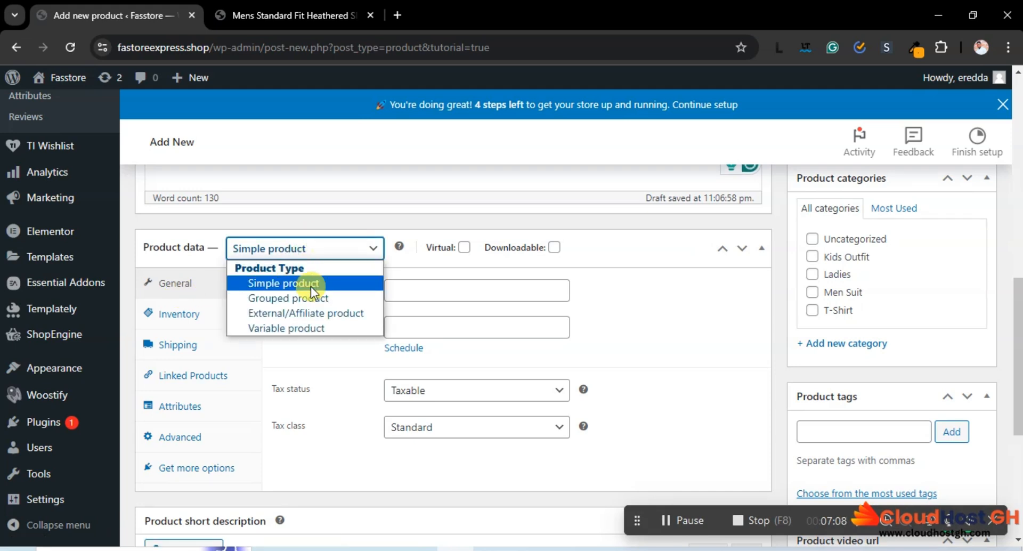
click(284, 285)
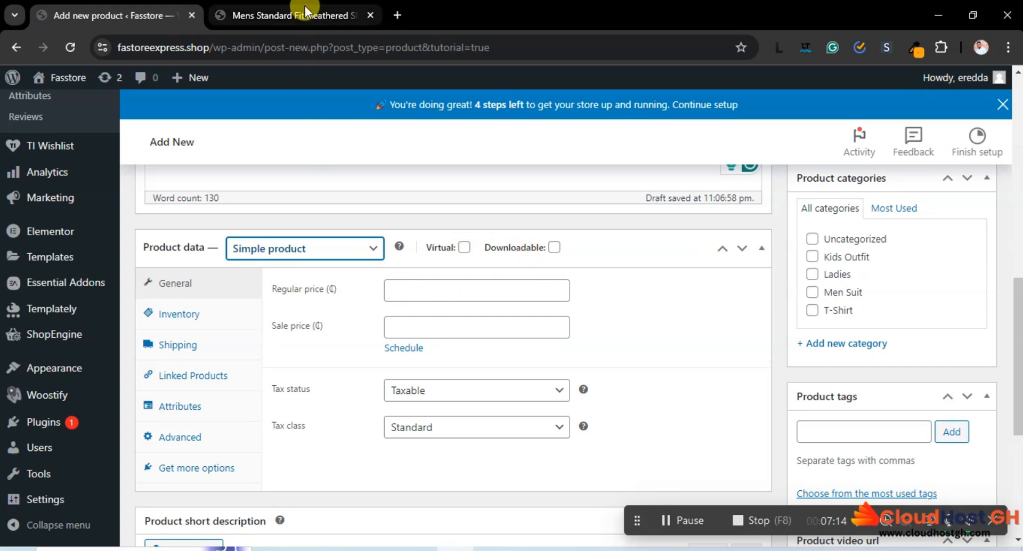
Check the sample shirt's prices and set the new product's regular price to 200 and sale price to 150
click(283, 15)
scroll(461, 202, up, 5)
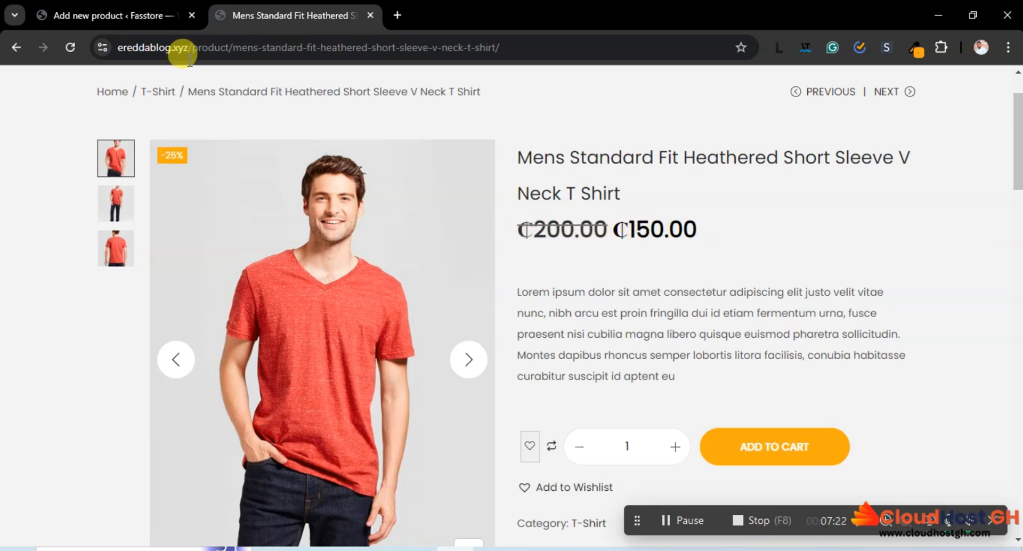
click(136, 14)
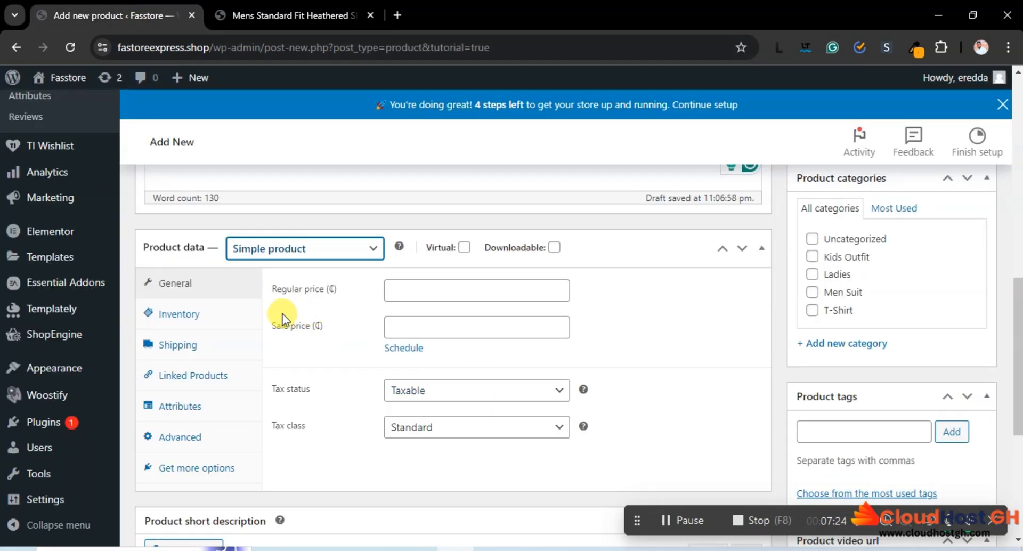
click(413, 291)
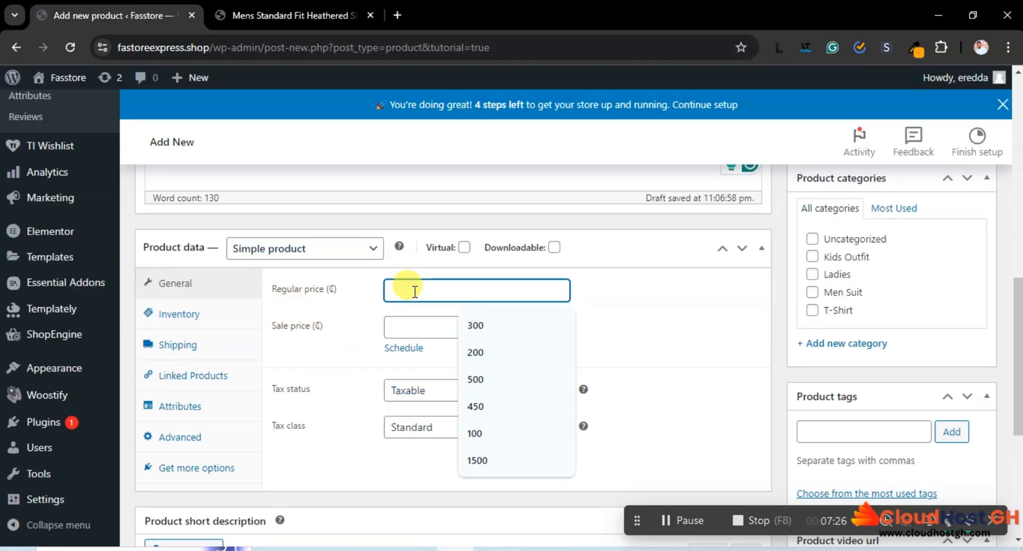
text(200)
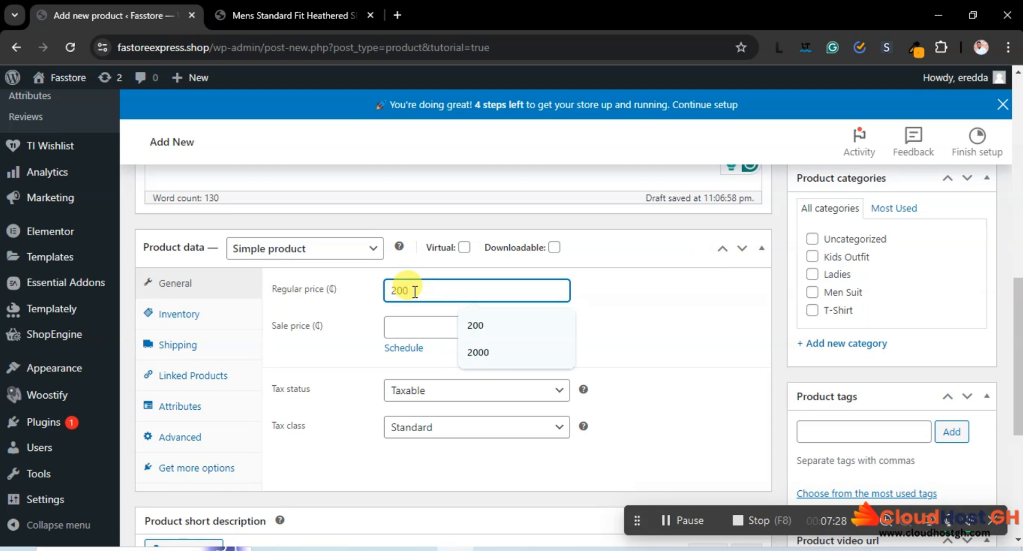
click(397, 320)
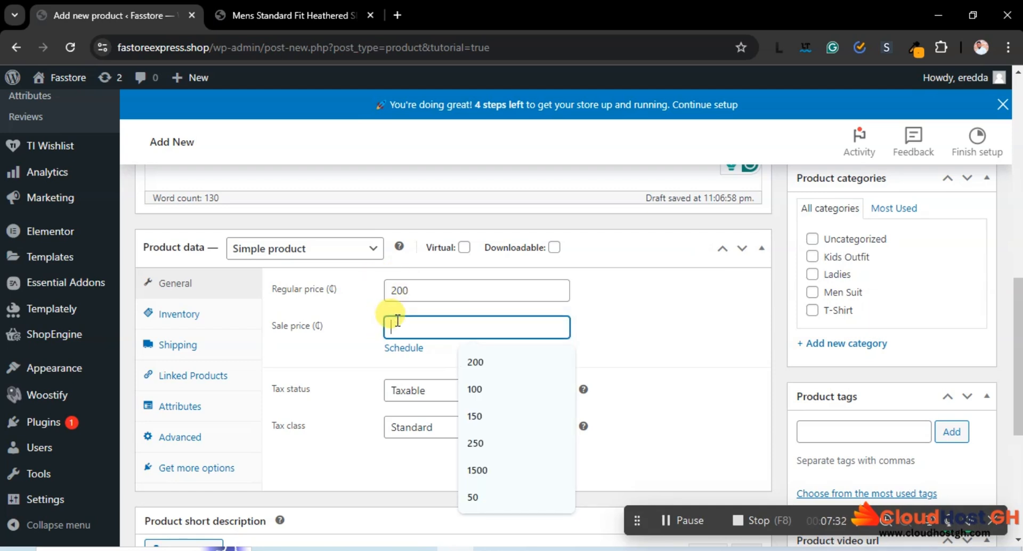
text(15)
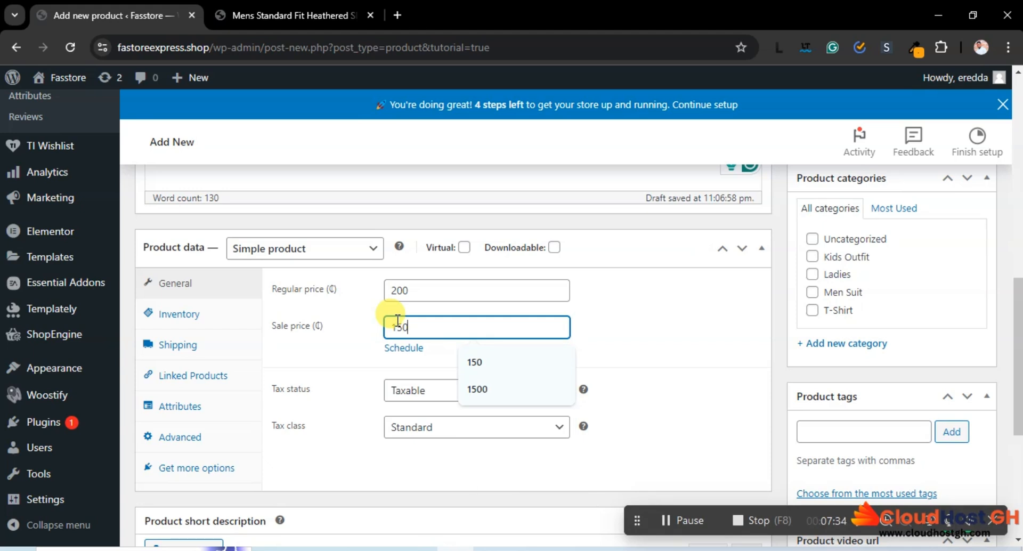
text(0)
click(364, 358)
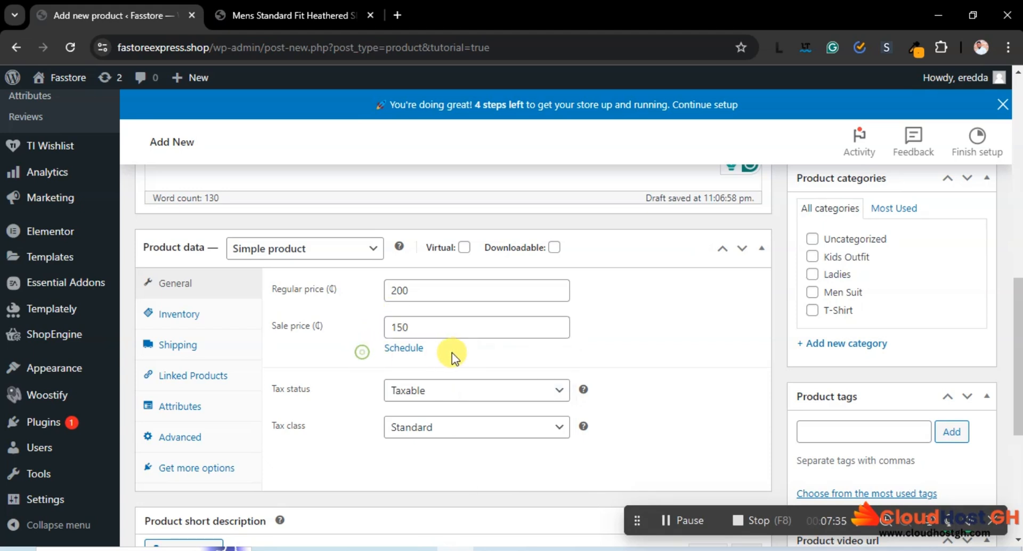
Schedule the sale price to run from 2024-08-17 to 2024-08-31
click(410, 348)
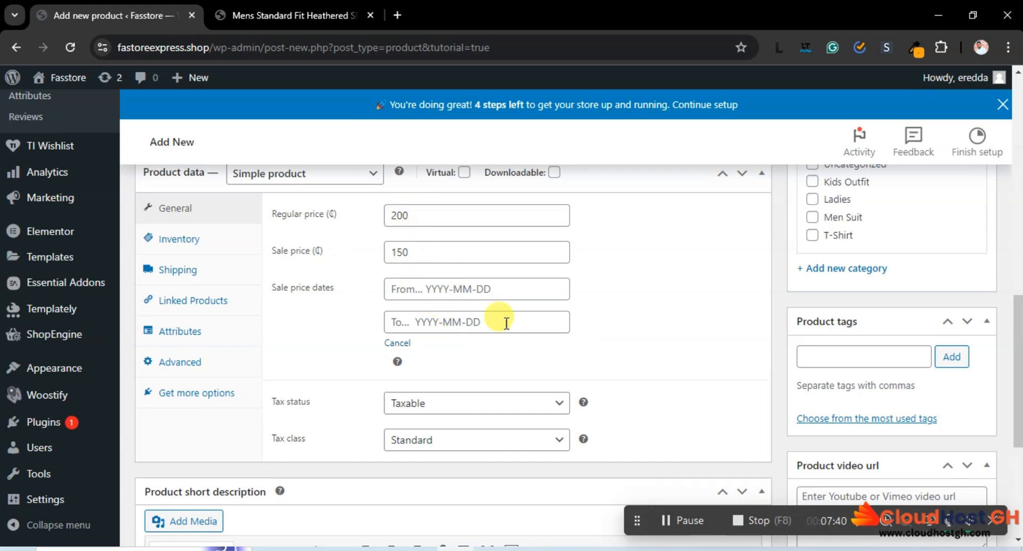
click(469, 289)
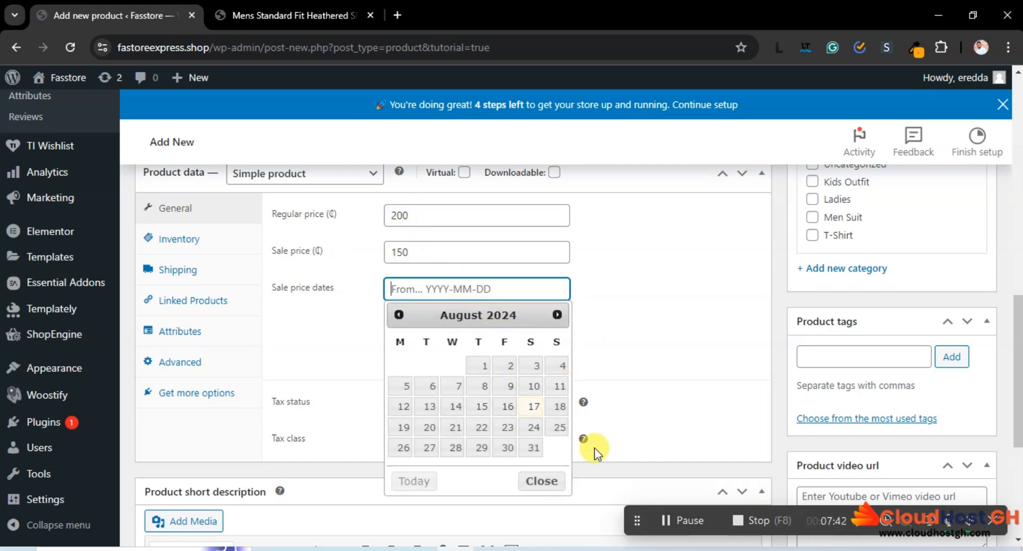
click(531, 407)
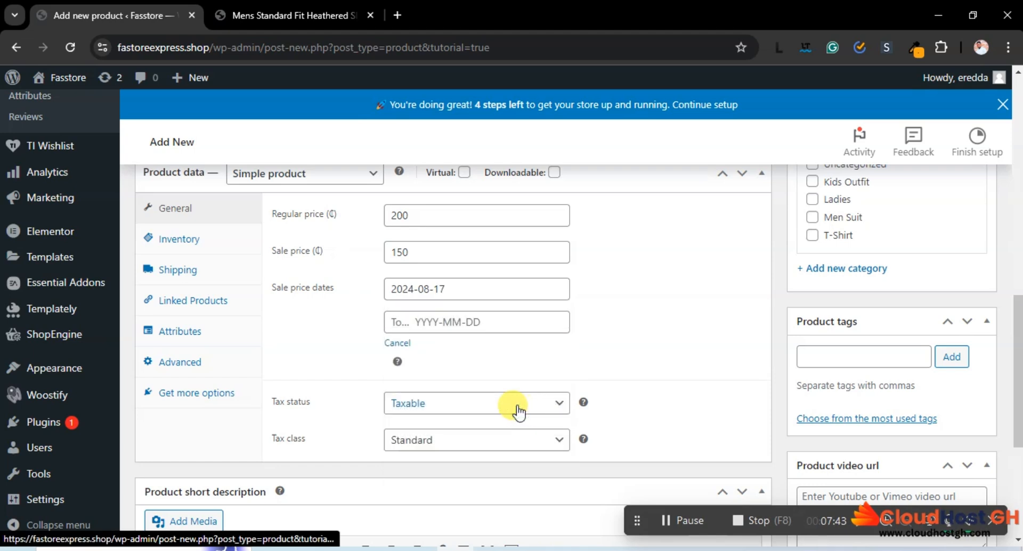
click(396, 322)
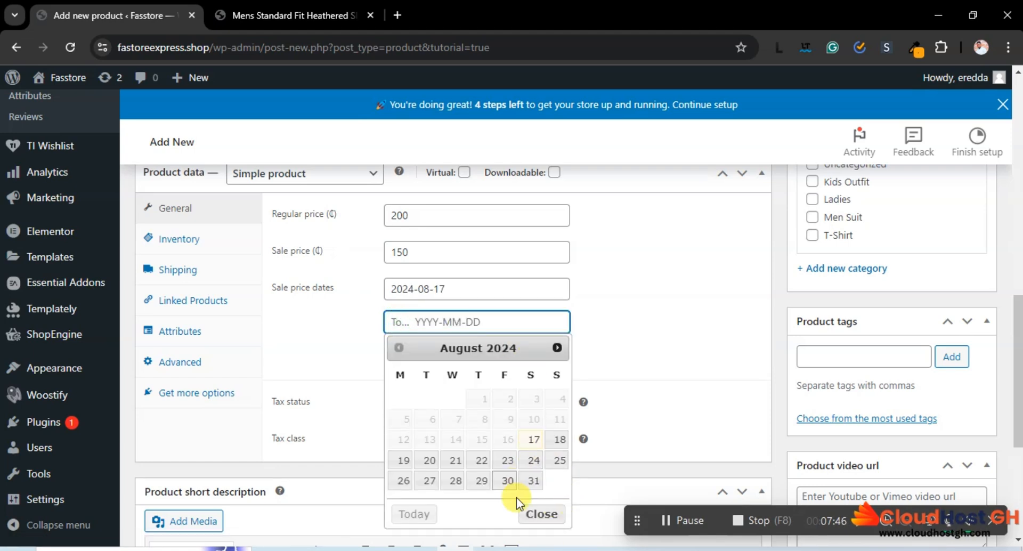
click(530, 481)
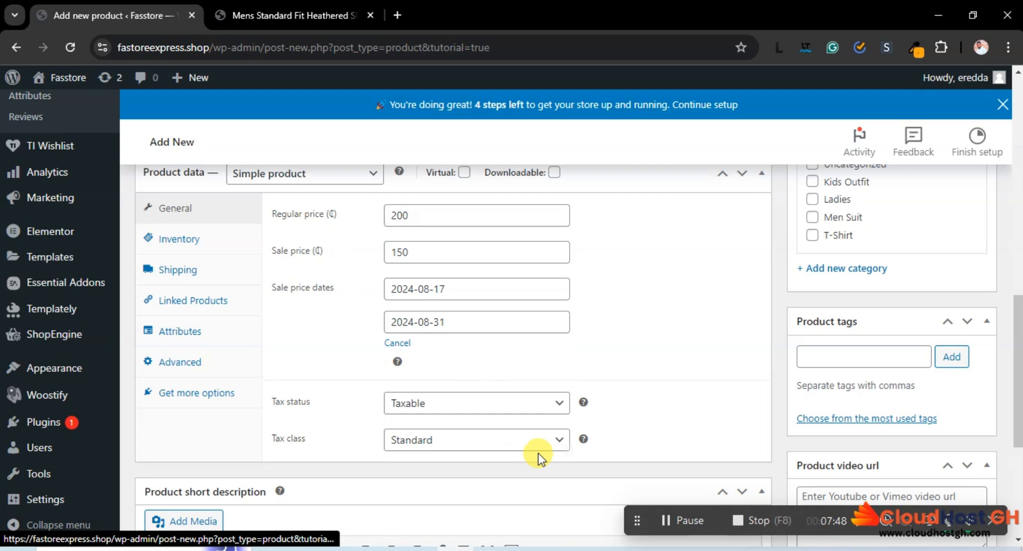
Keep the product's tax status as Taxable and set its tax class to Tax 5
scroll(585, 312, down, 3)
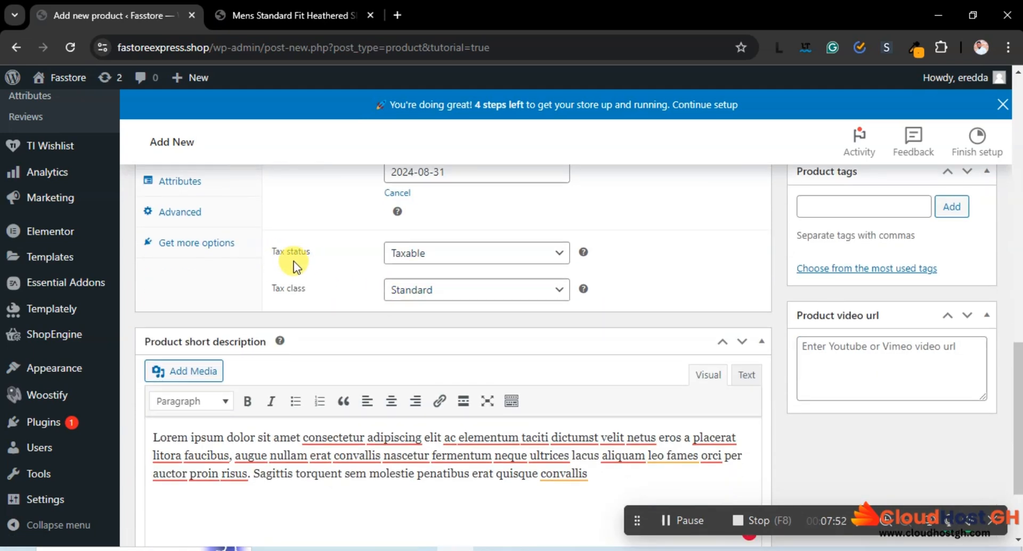
click(467, 258)
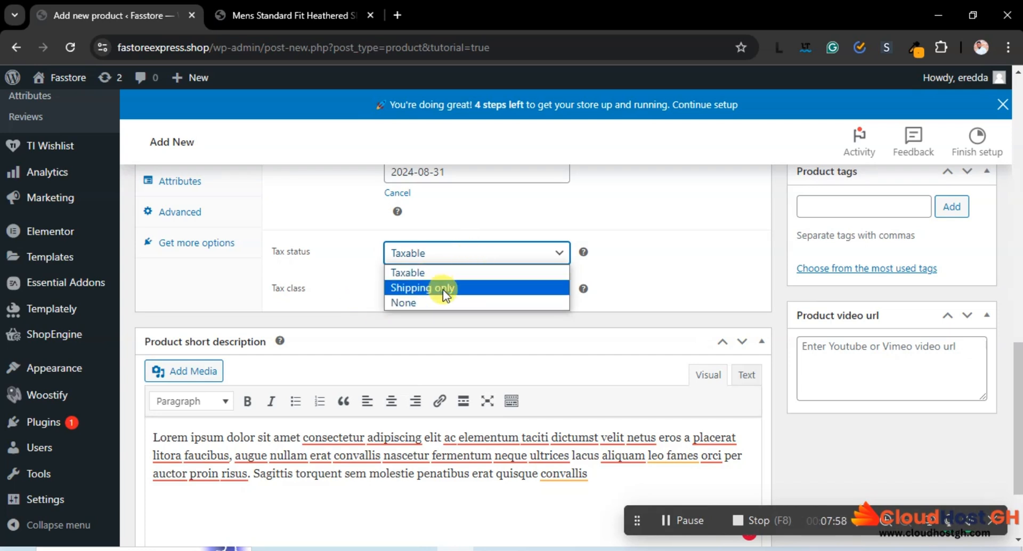
click(413, 273)
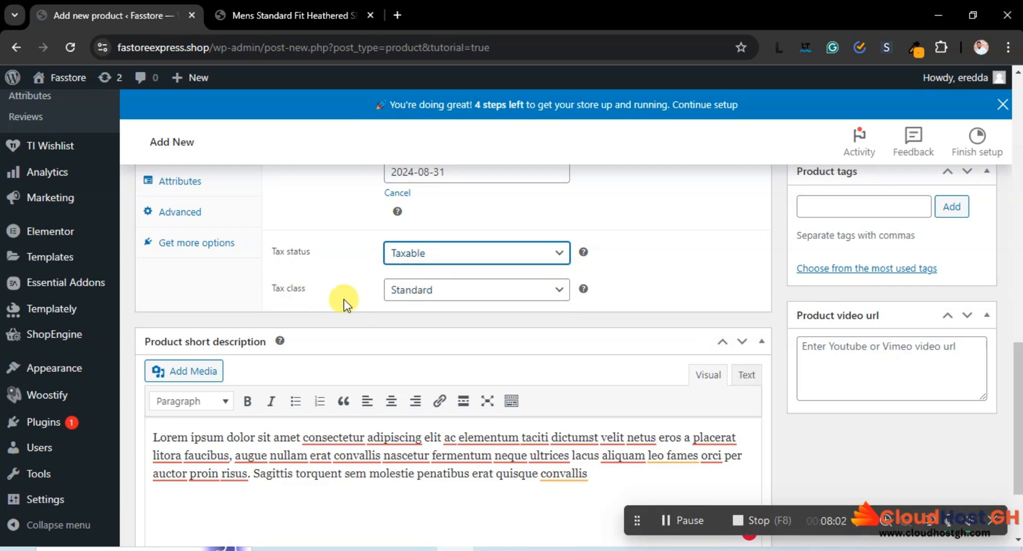
click(403, 291)
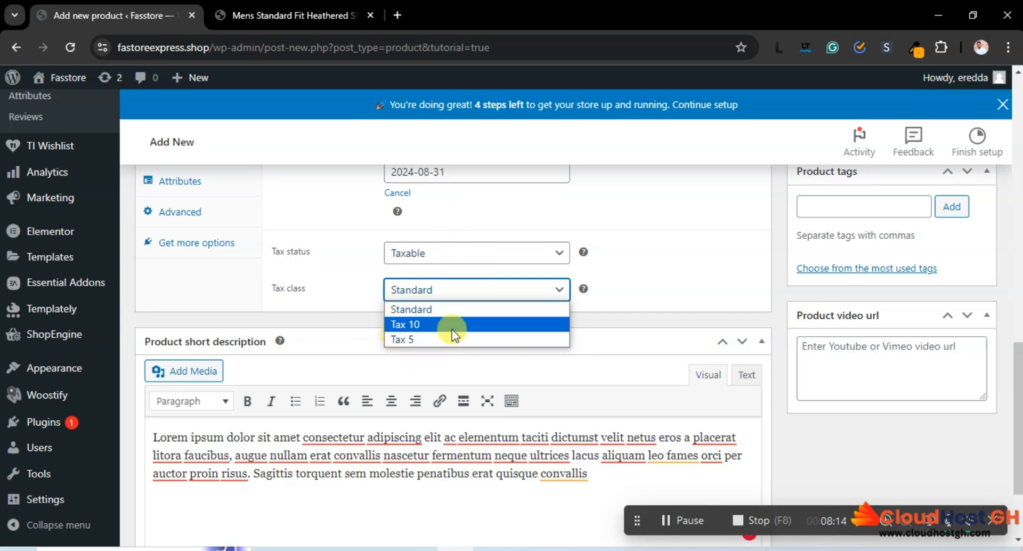
click(412, 338)
scroll(489, 282, down, 2)
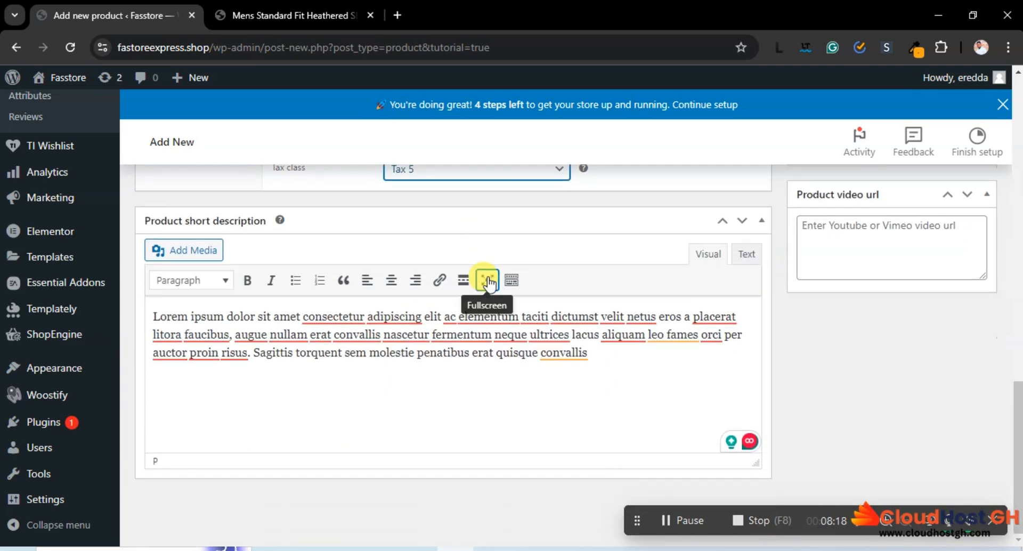
Assign the product to the T-Shirt category
scroll(489, 282, up, 3)
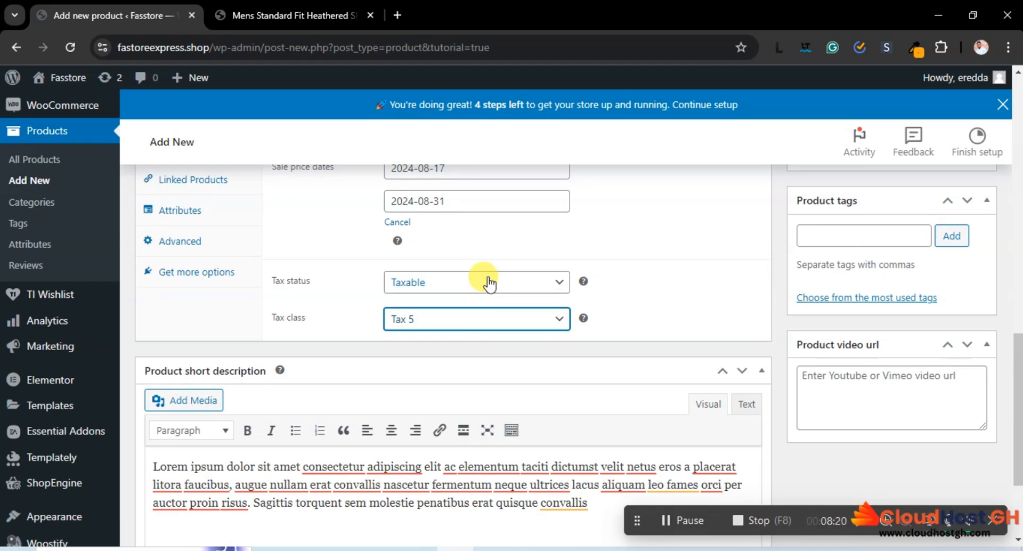
scroll(477, 282, up, 3)
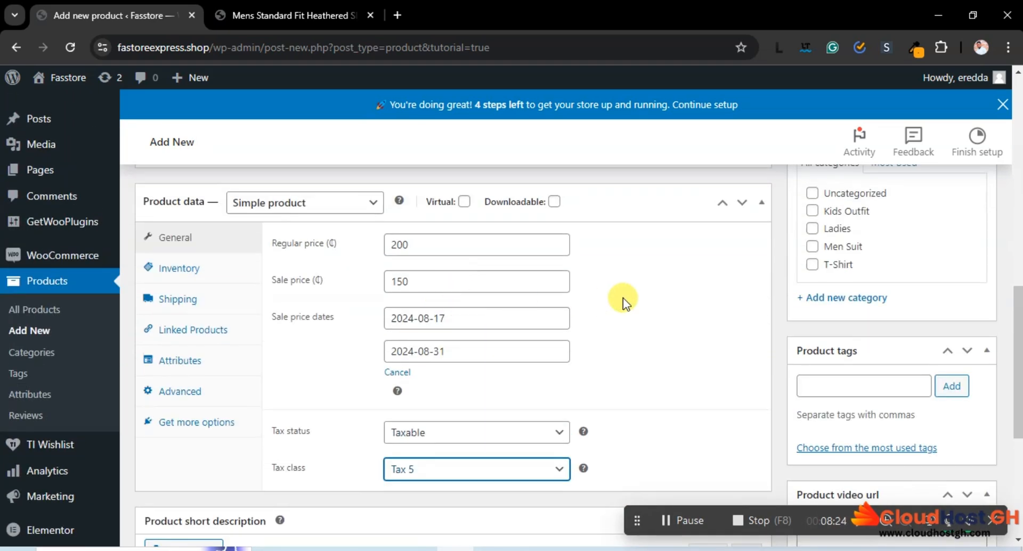
scroll(622, 299, up, 2)
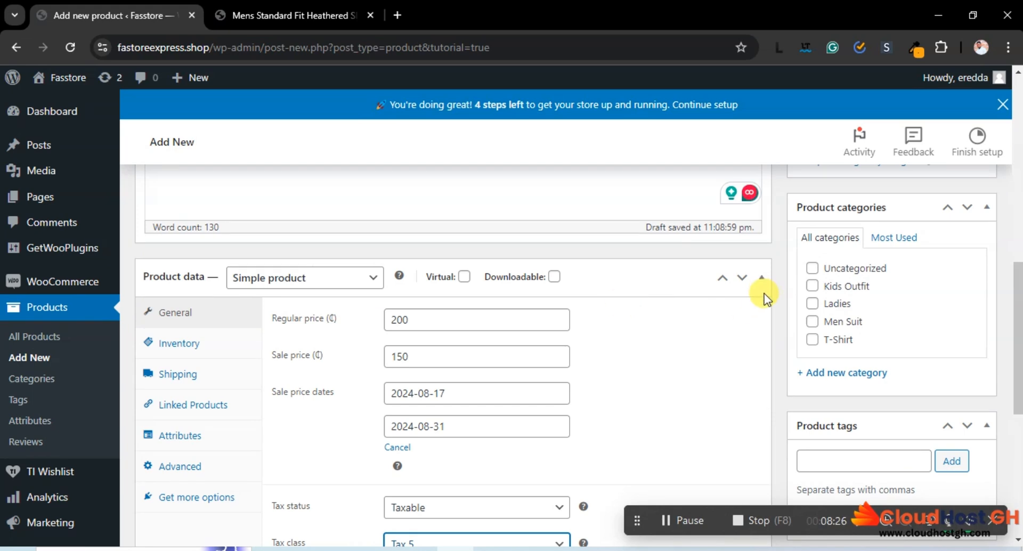
click(815, 341)
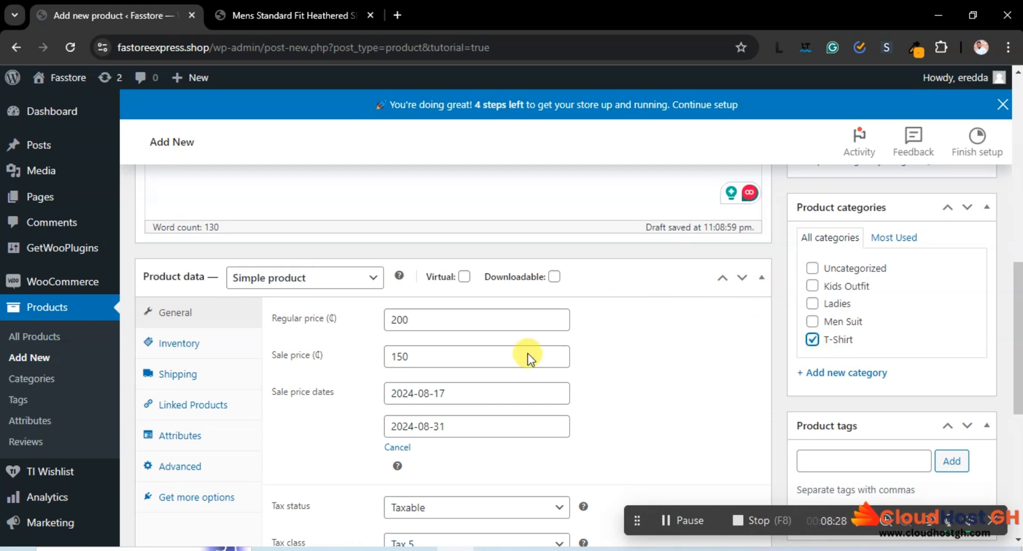
Enable stock quantity tracking in the product's inventory settings and set the quantity to 50
scroll(213, 360, down, 2)
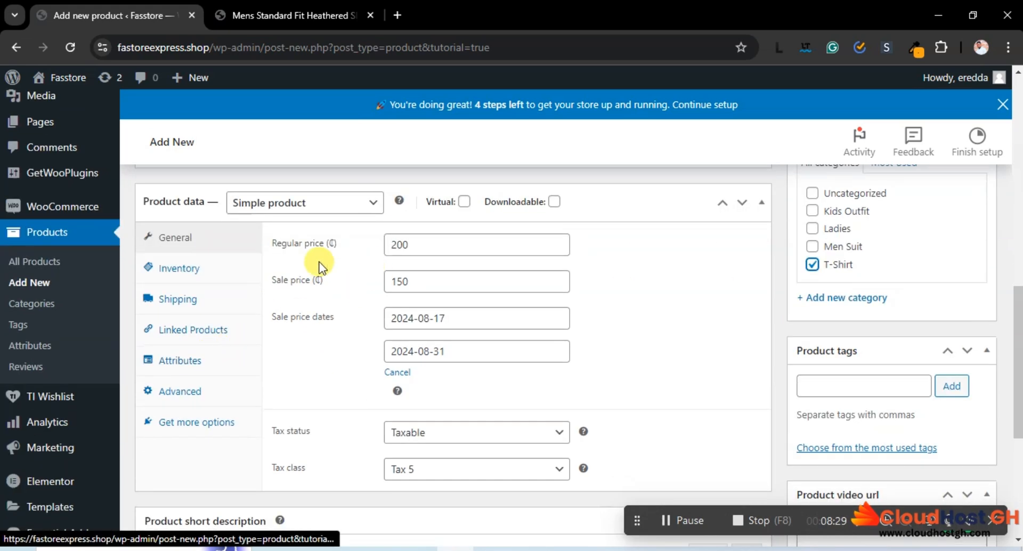
click(195, 271)
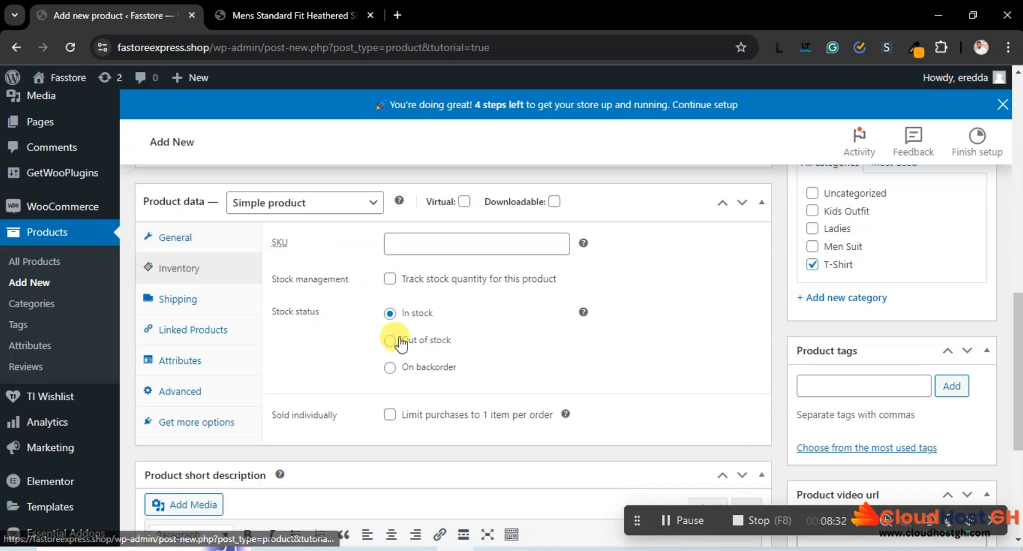
click(389, 282)
click(389, 283)
click(389, 282)
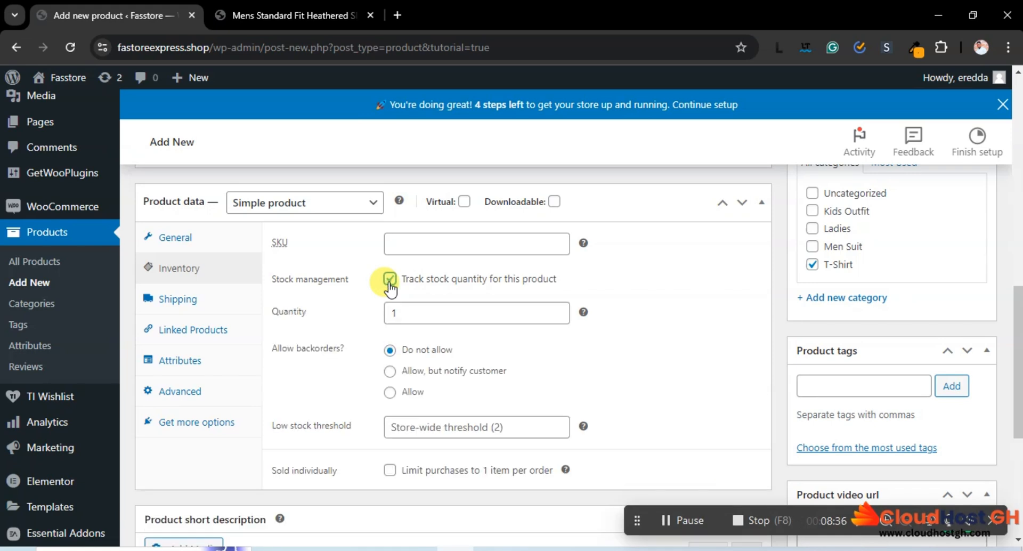
click(390, 282)
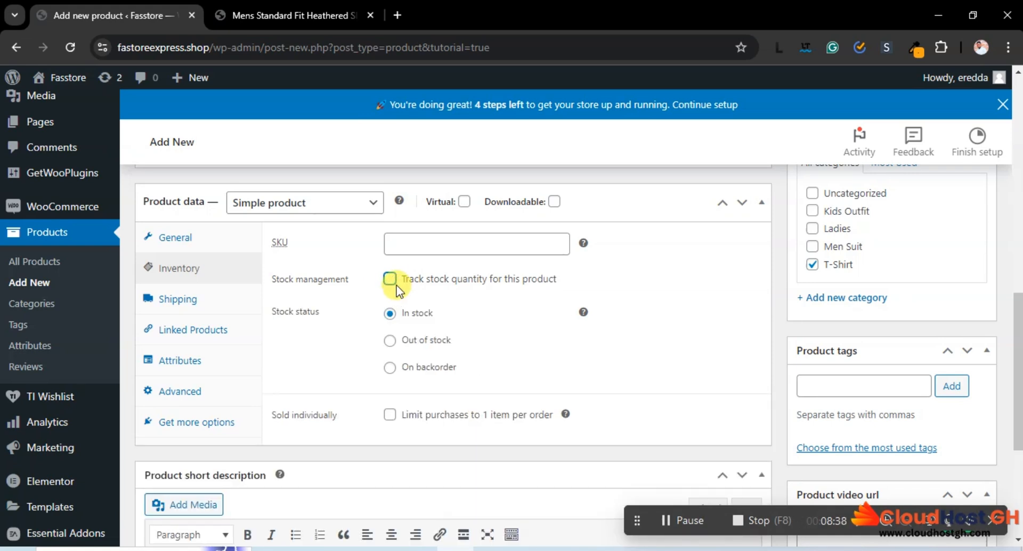
click(390, 281)
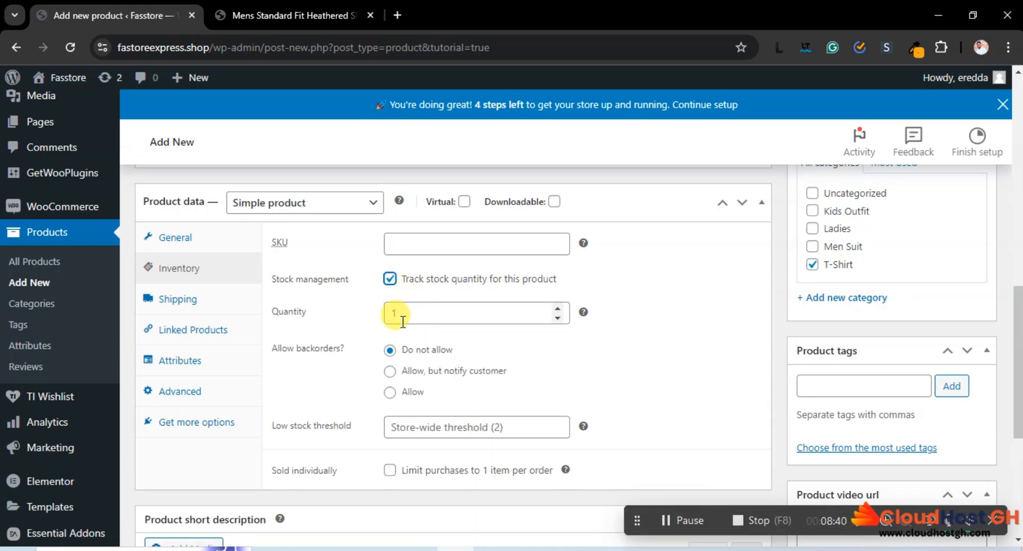
drag(403, 321, 387, 318)
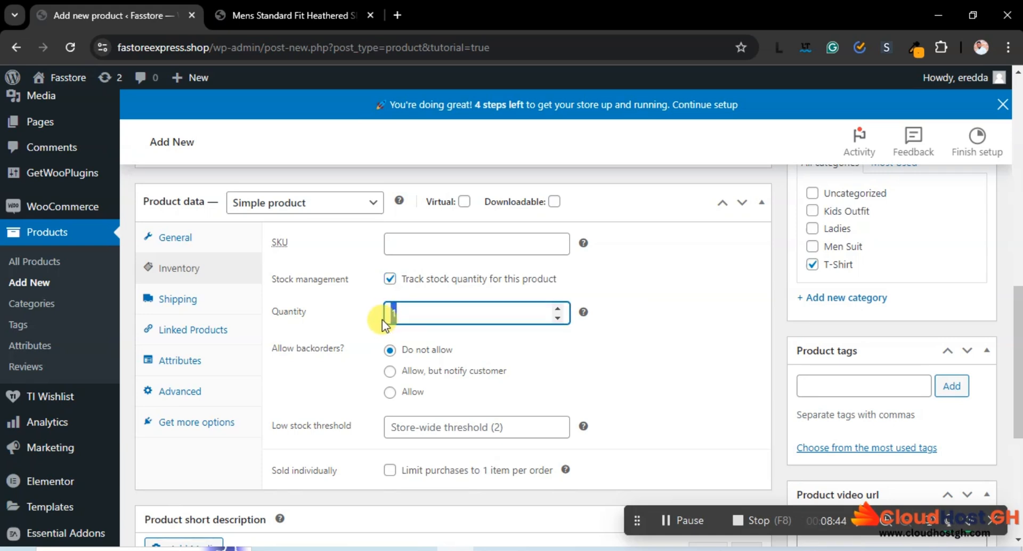
text(50)
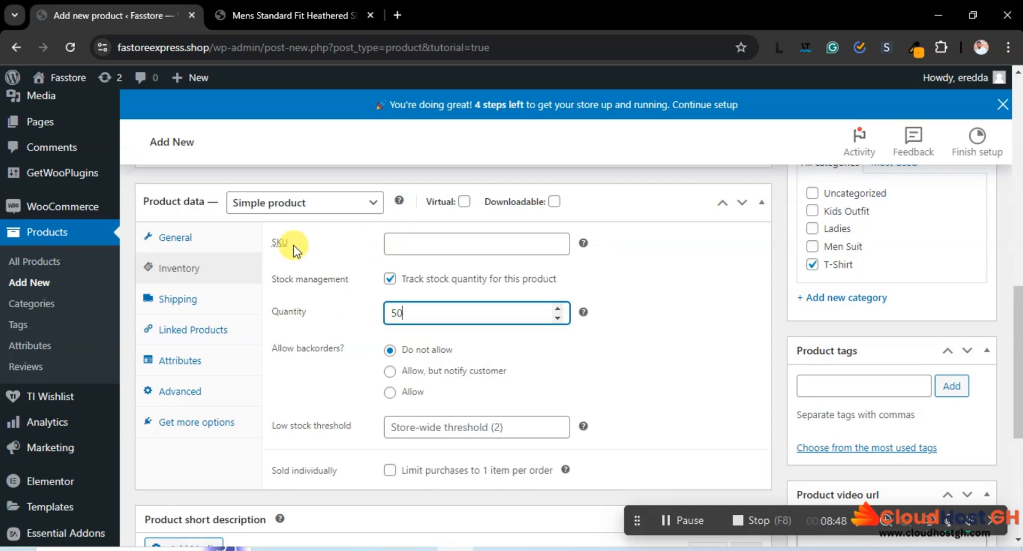
Enter Ts001 as the product's SKU and review the remaining backorder and low stock options
click(401, 244)
text(Ts)
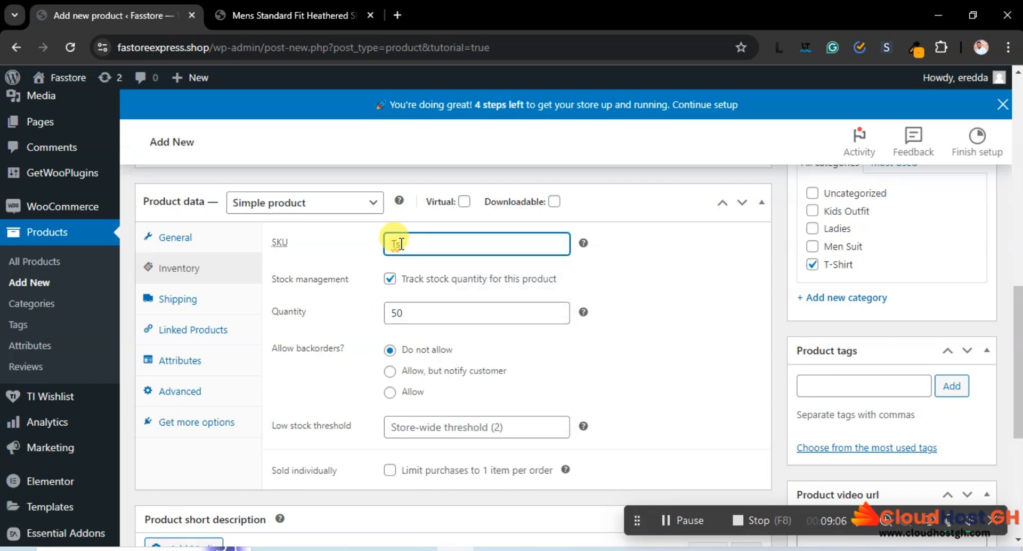
text(001)
scroll(578, 255, down, 1)
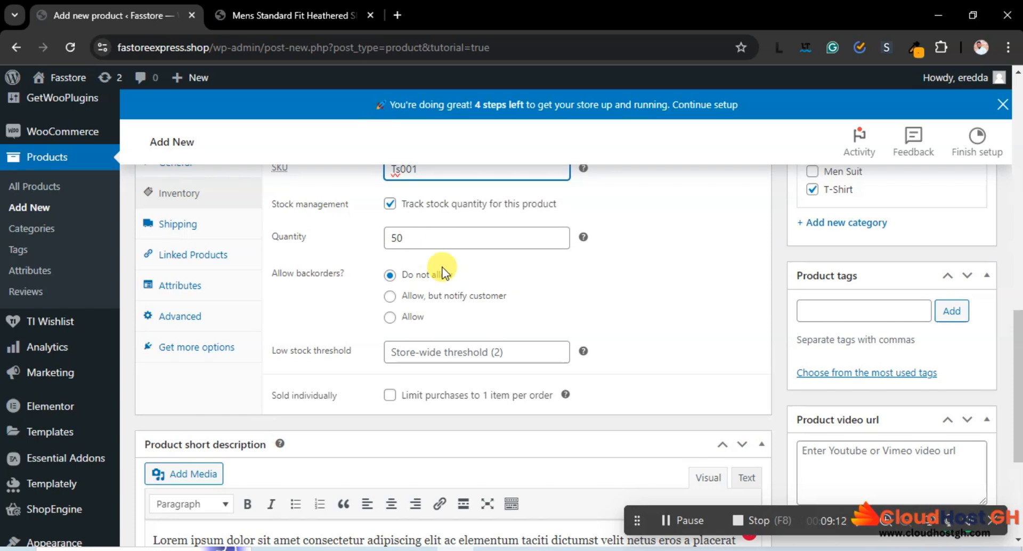
scroll(441, 269, down, 1)
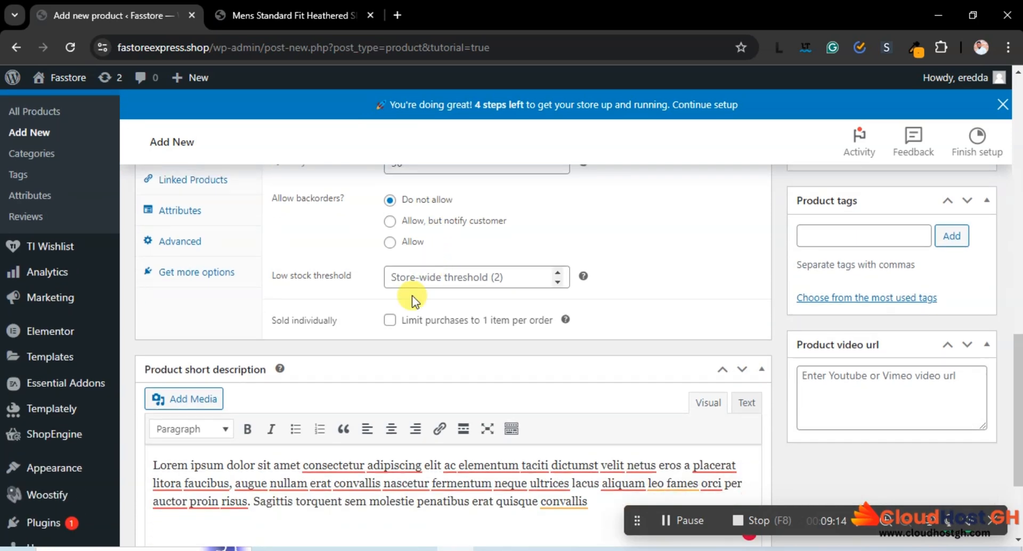
scroll(393, 327, up, 2)
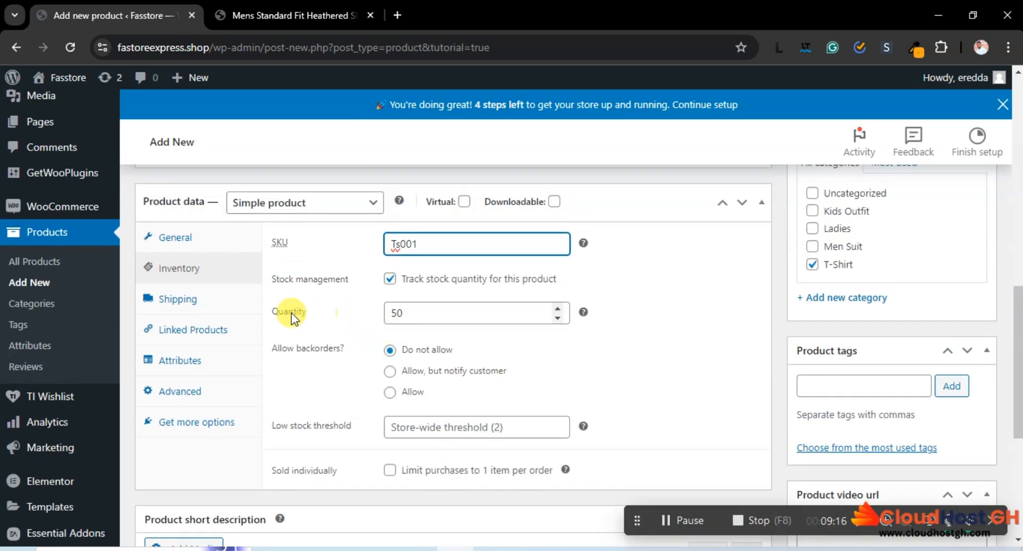
Set the product's shipping weight to 5 kg
click(194, 301)
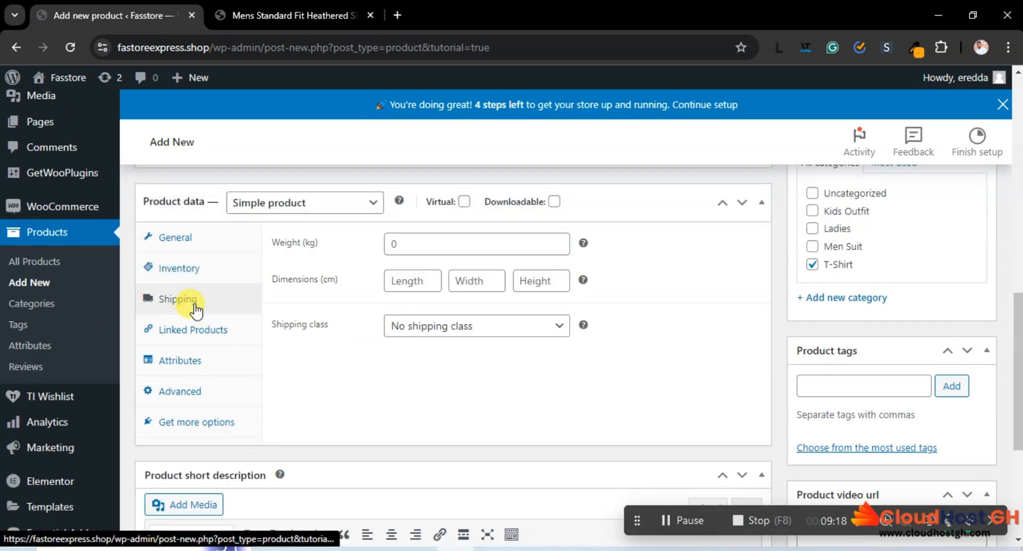
click(387, 245)
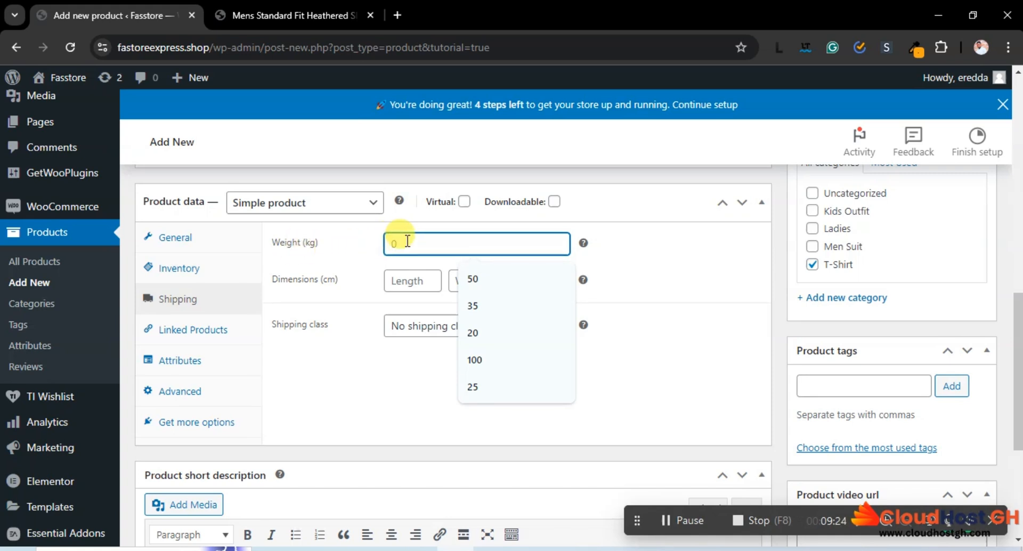
text(5)
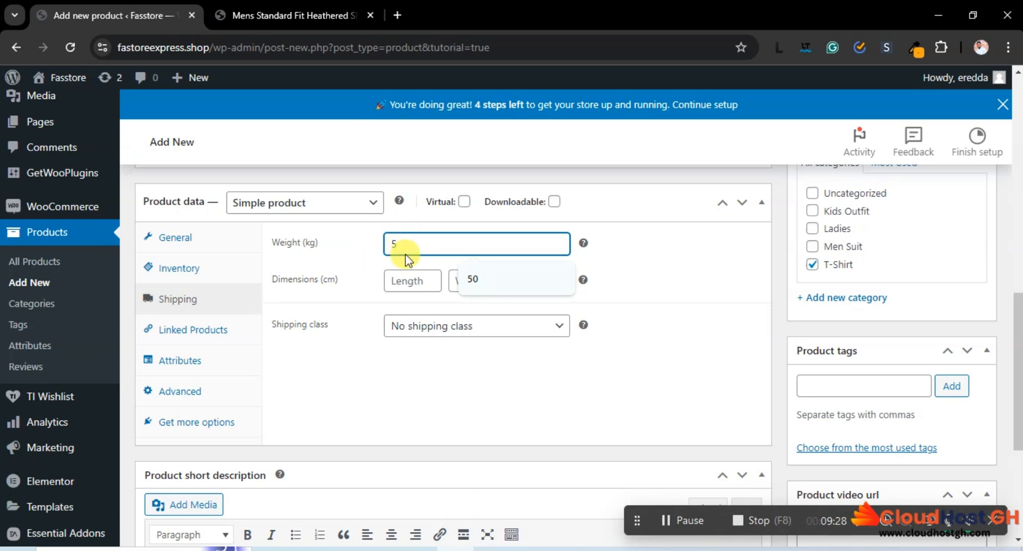
Set the product's shipping dimensions to 34 cm length, 20 cm width and 35 cm height
click(356, 258)
click(411, 281)
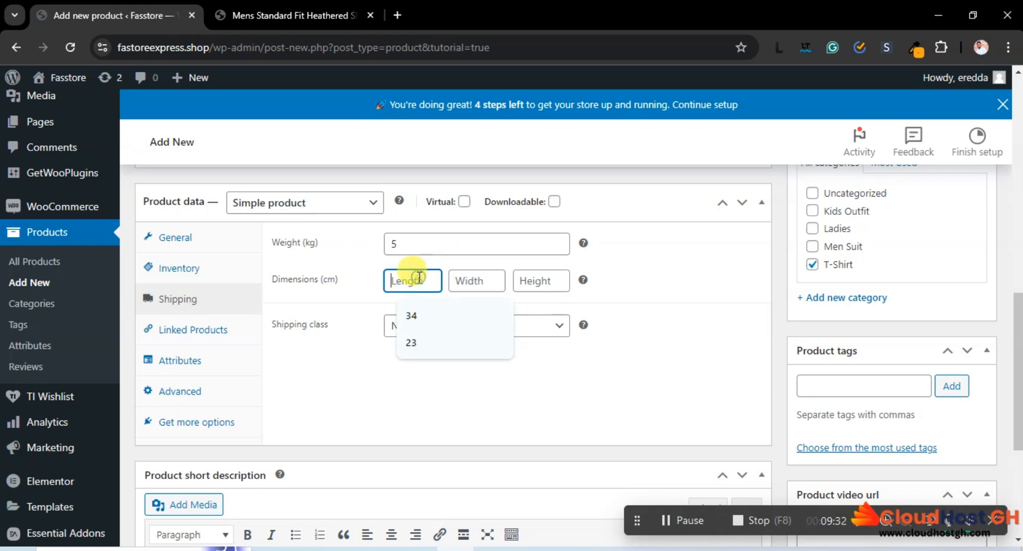
click(415, 306)
click(469, 286)
text(20)
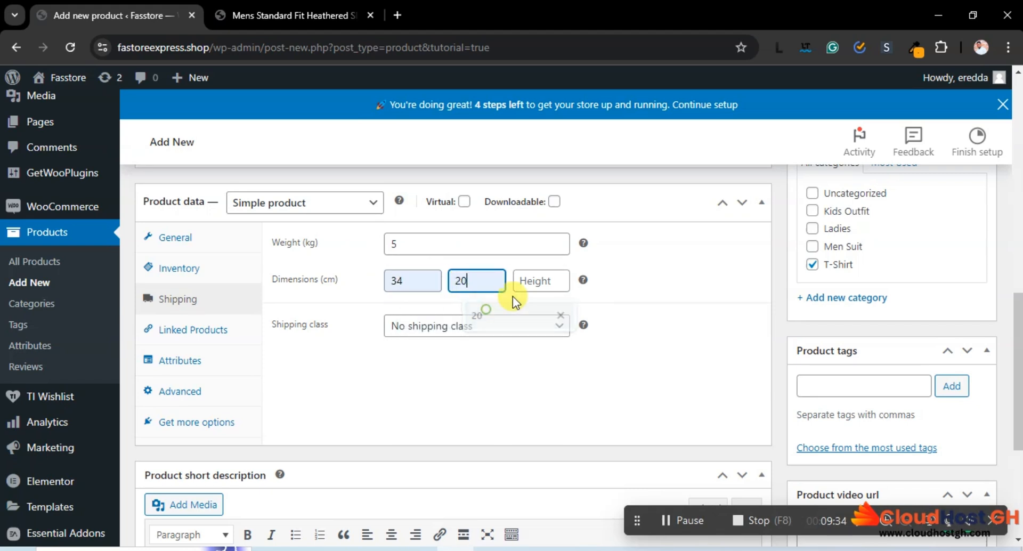
click(525, 280)
click(538, 311)
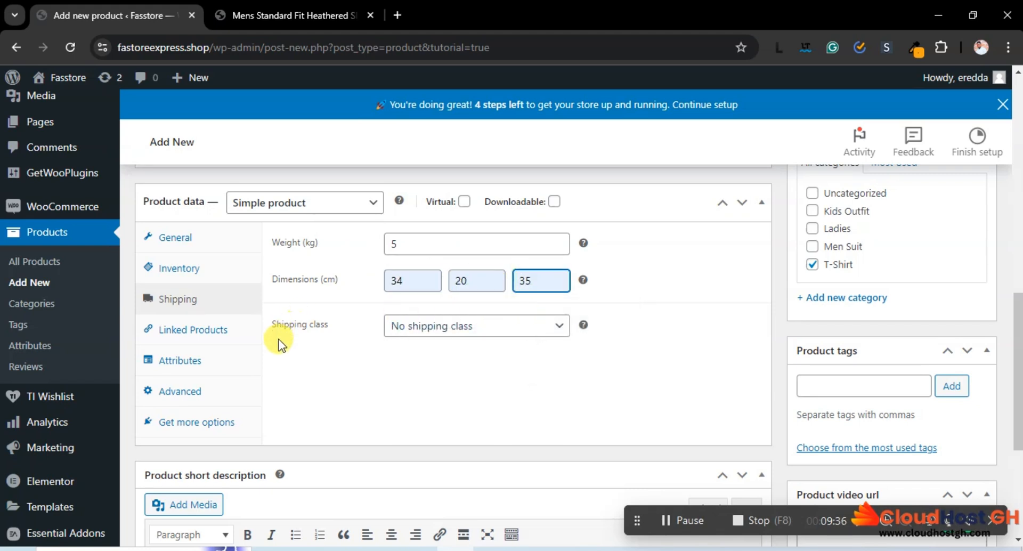
Review the product's shipping class choices and recheck its inventory and shipping settings
click(458, 329)
click(459, 326)
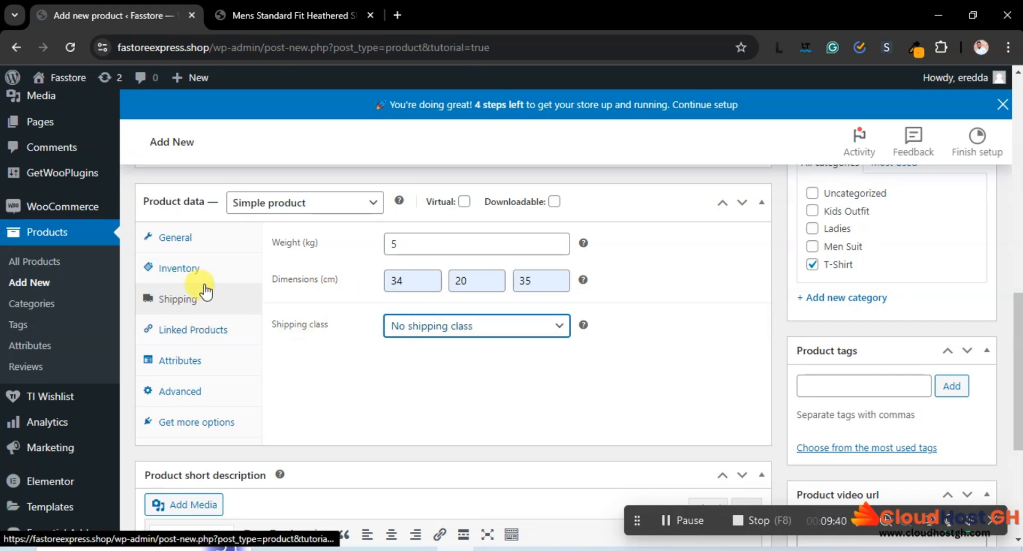
click(193, 266)
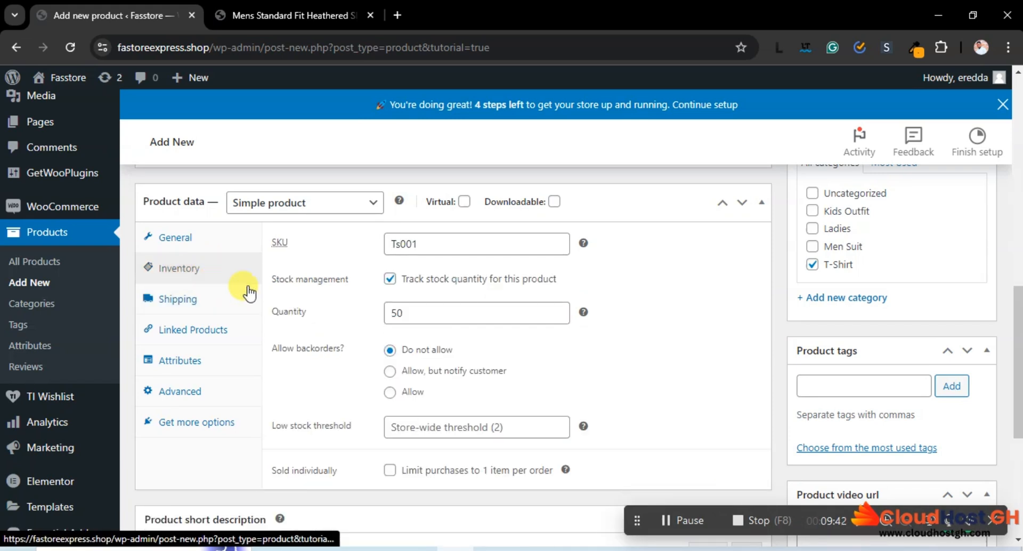
scroll(356, 356, down, 1)
scroll(320, 340, up, 3)
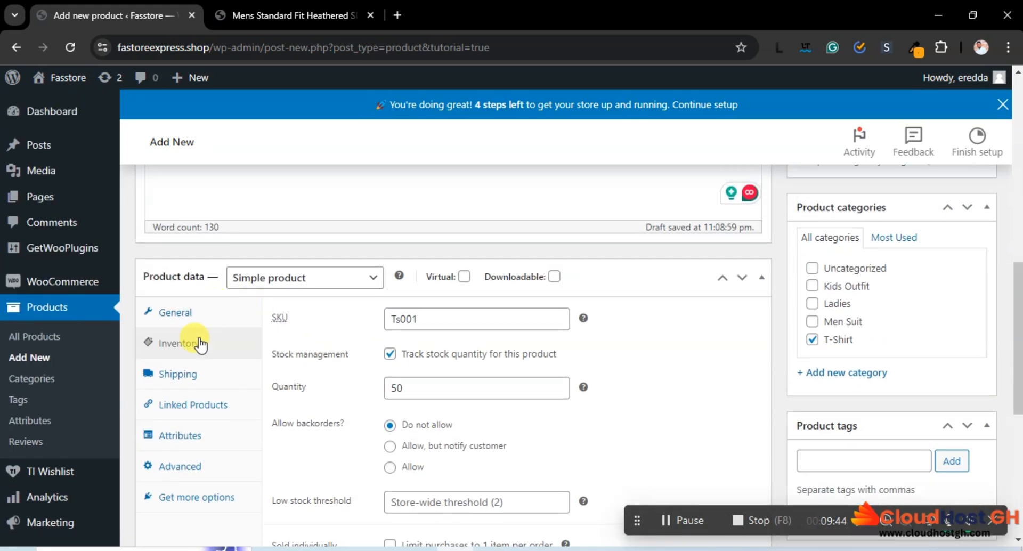
scroll(202, 351, down, 1)
click(182, 299)
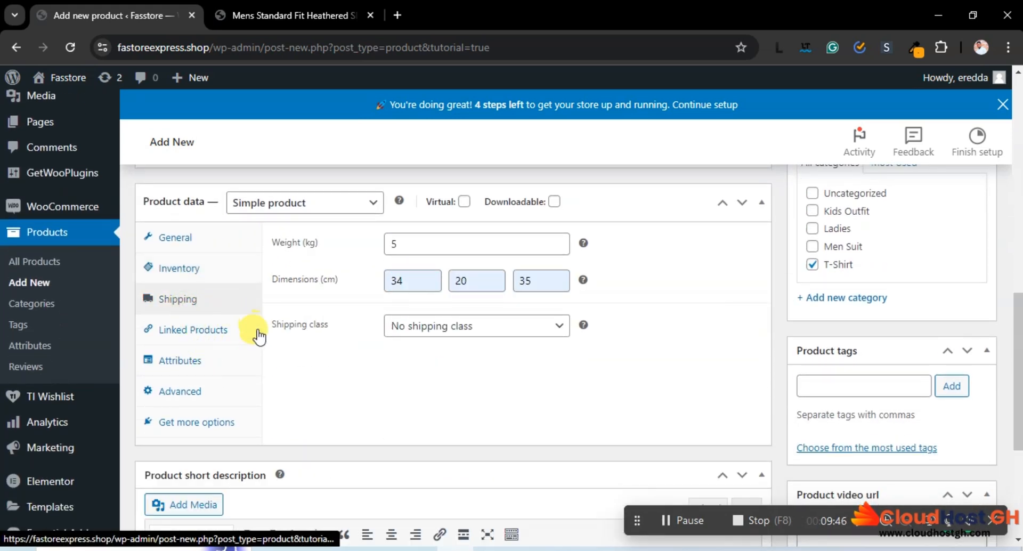
click(461, 326)
click(462, 345)
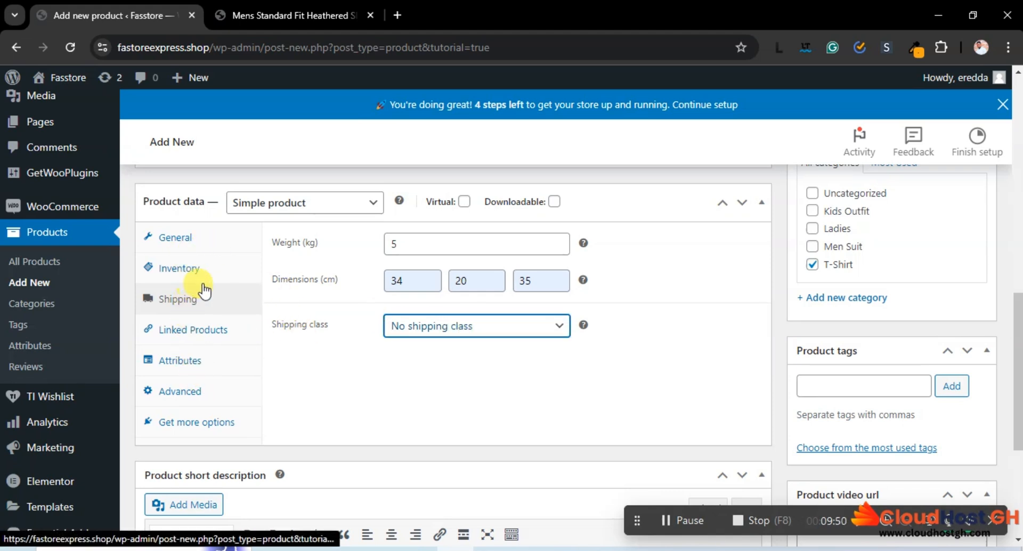
scroll(313, 336, down, 3)
scroll(312, 337, up, 3)
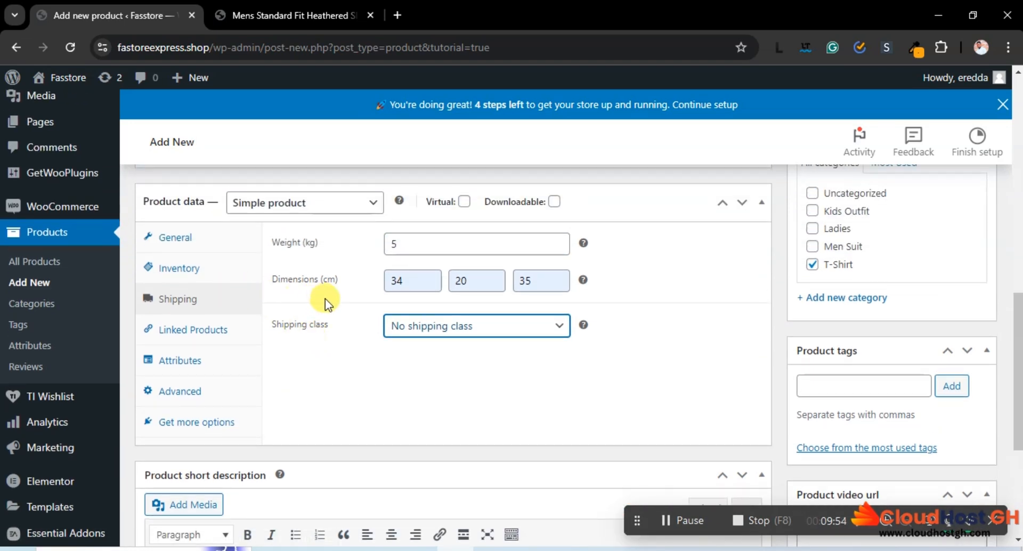
Start setting the product image by opening the file picker for uploading new files
scroll(325, 299, down, 3)
scroll(326, 302, up, 5)
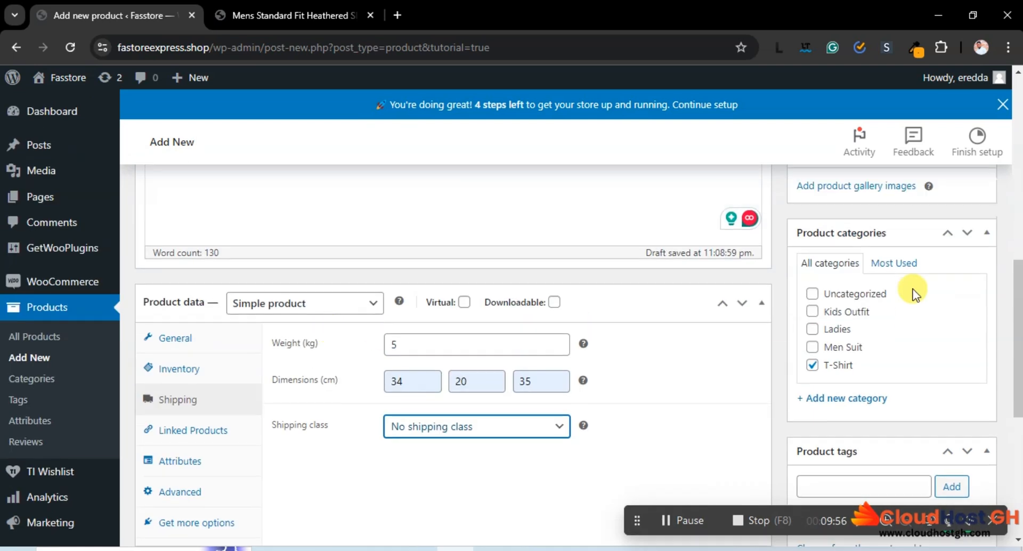
scroll(906, 278, up, 7)
scroll(874, 322, down, 4)
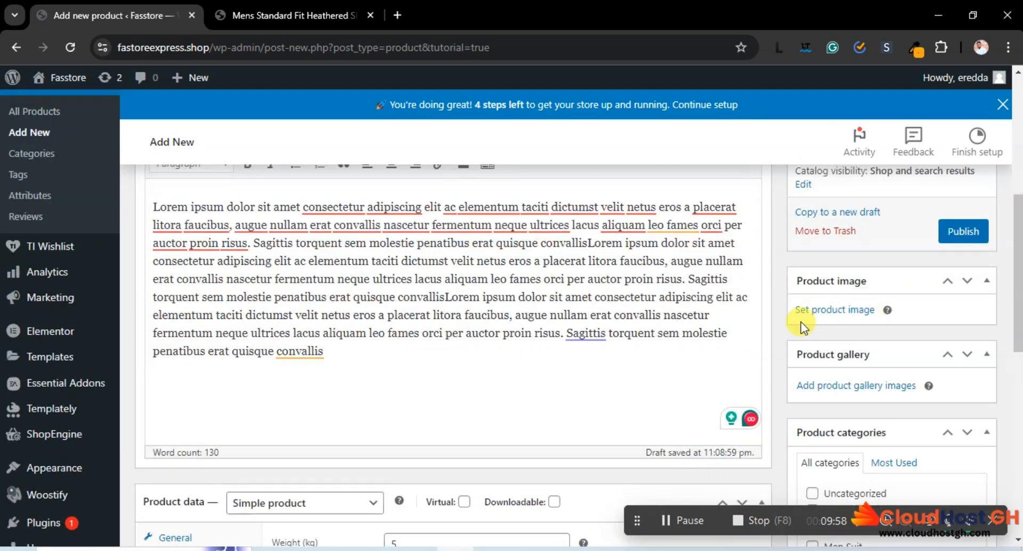
click(838, 310)
click(72, 138)
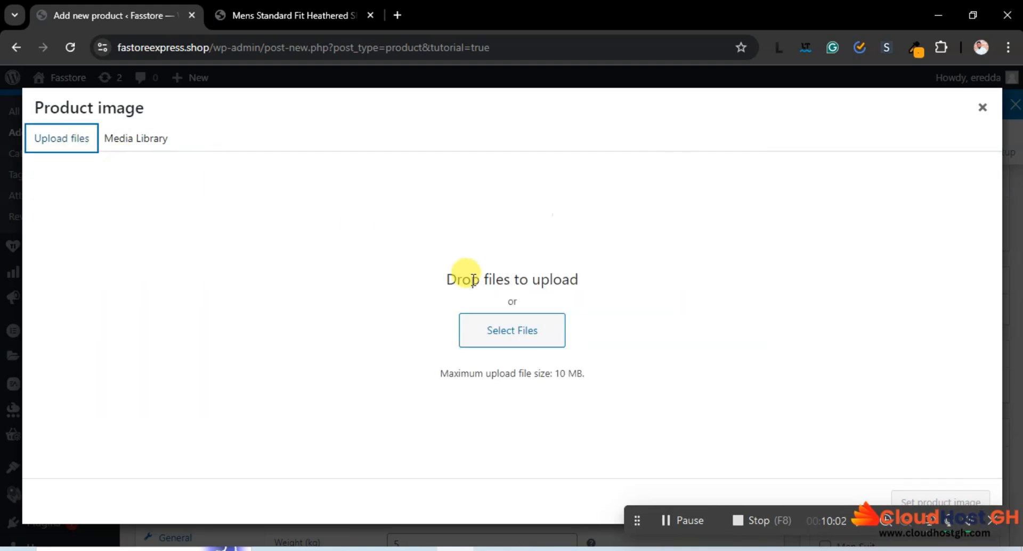
click(511, 329)
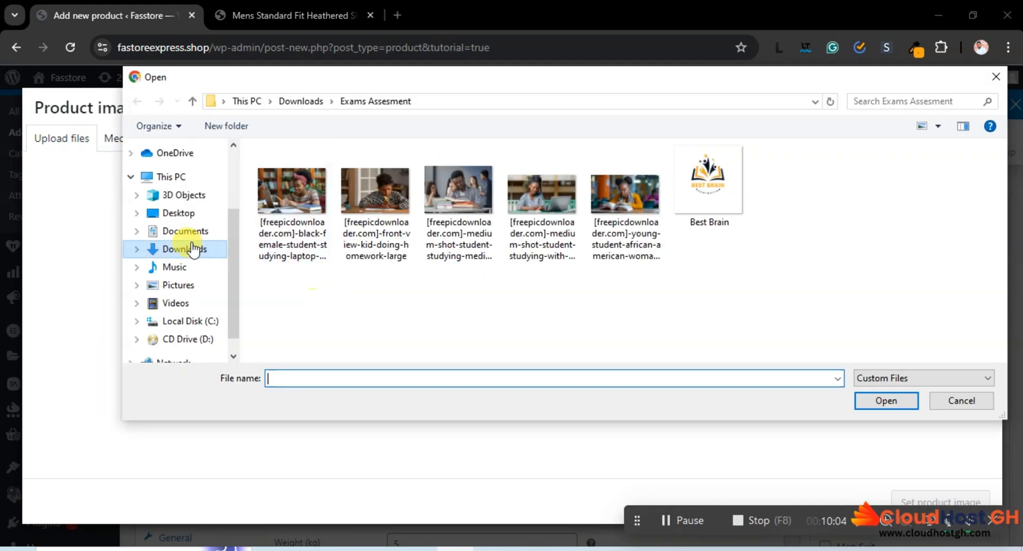
Browse to the Men folder inside Downloads, eCommerce Training, e-Commerce website
click(192, 248)
scroll(440, 273, down, 2)
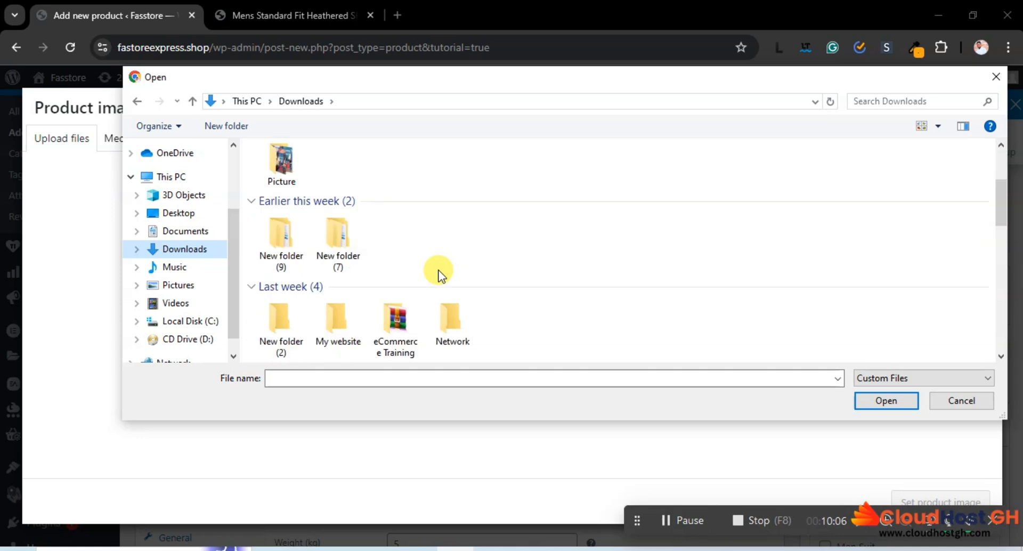
scroll(436, 271, down, 3)
double_click(396, 233)
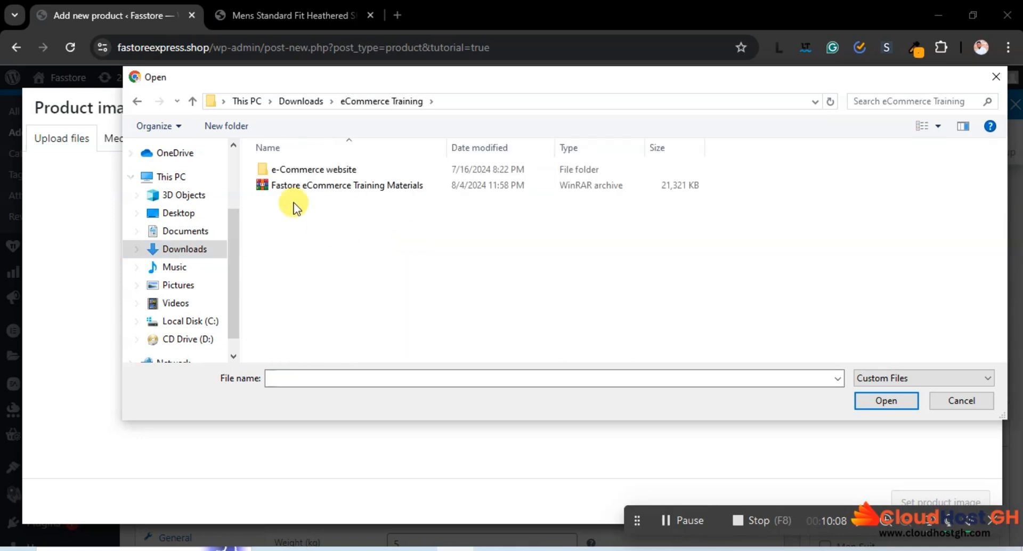
double_click(296, 169)
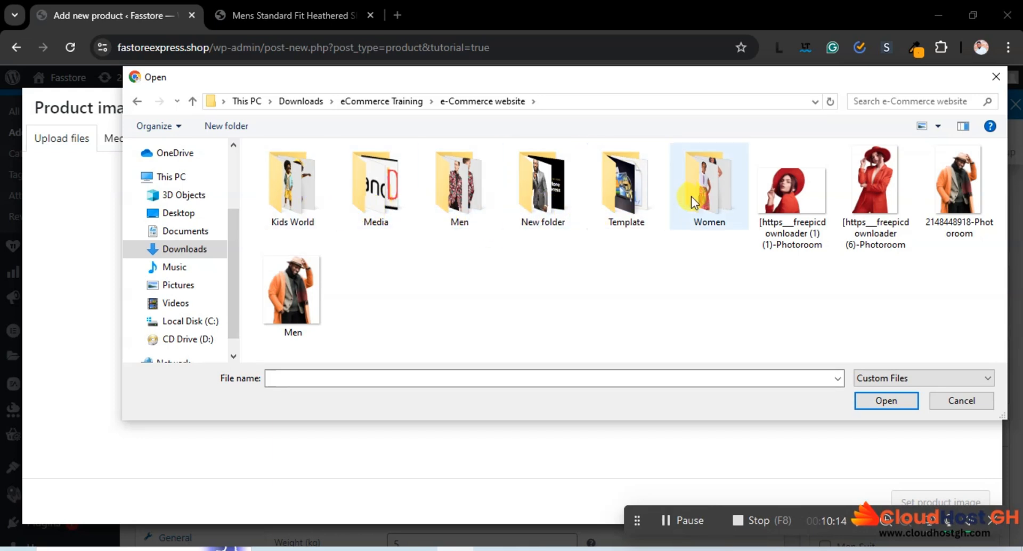
double_click(466, 196)
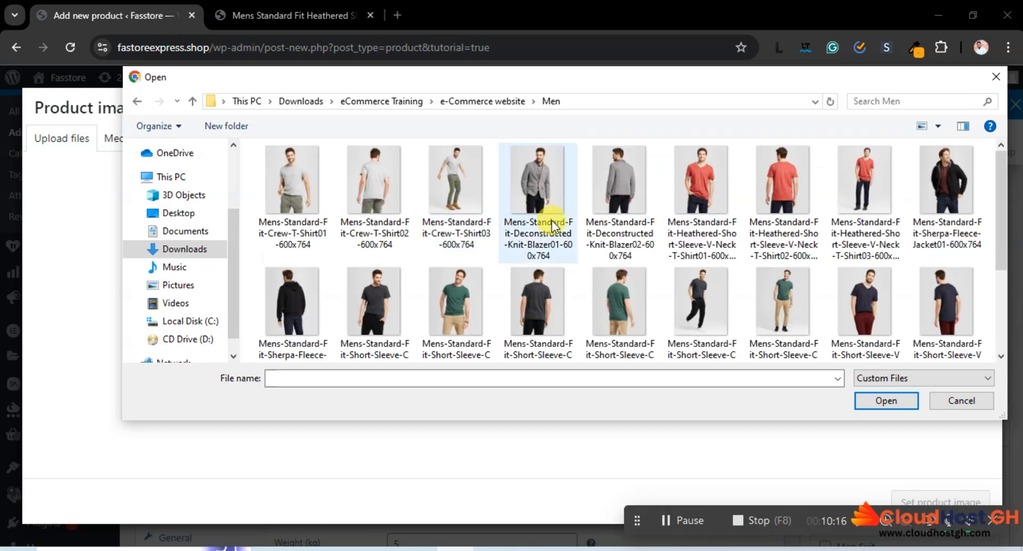
Upload the three red Heathered Short-Sleeve V-Neck T-Shirt photos (01 to 03) and set the T-Shirt01 front view as the product image
click(707, 194)
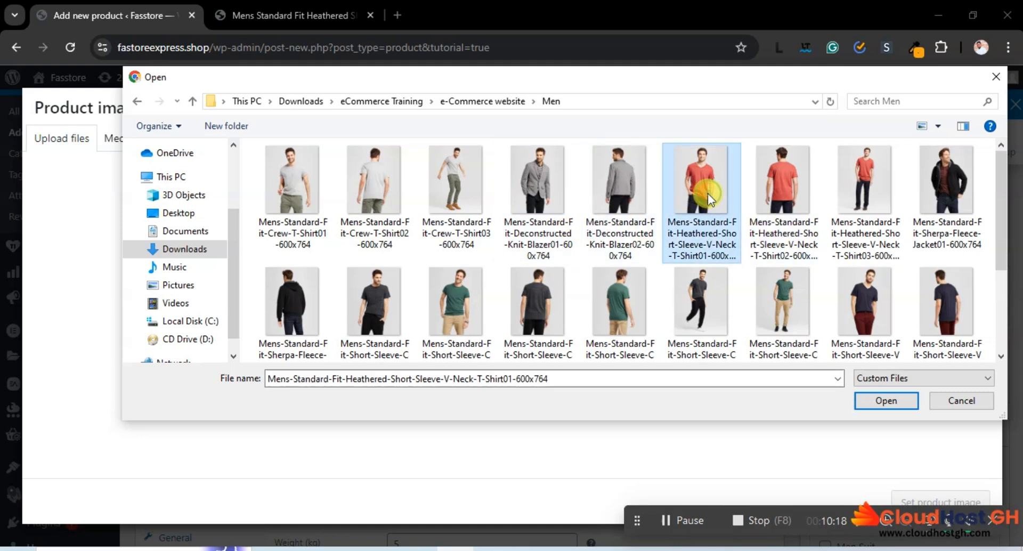
ctrl+click(756, 188)
ctrl+click(869, 183)
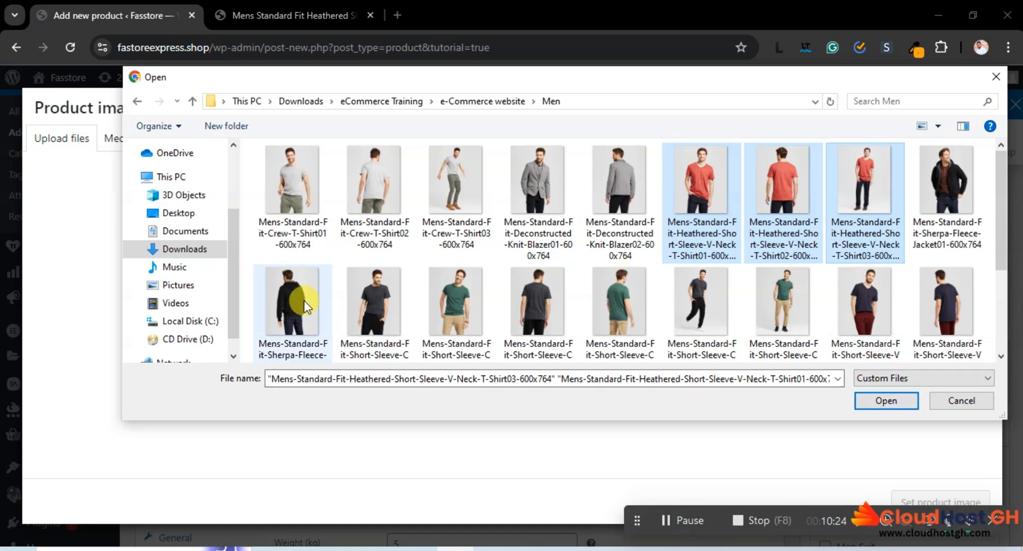
click(886, 400)
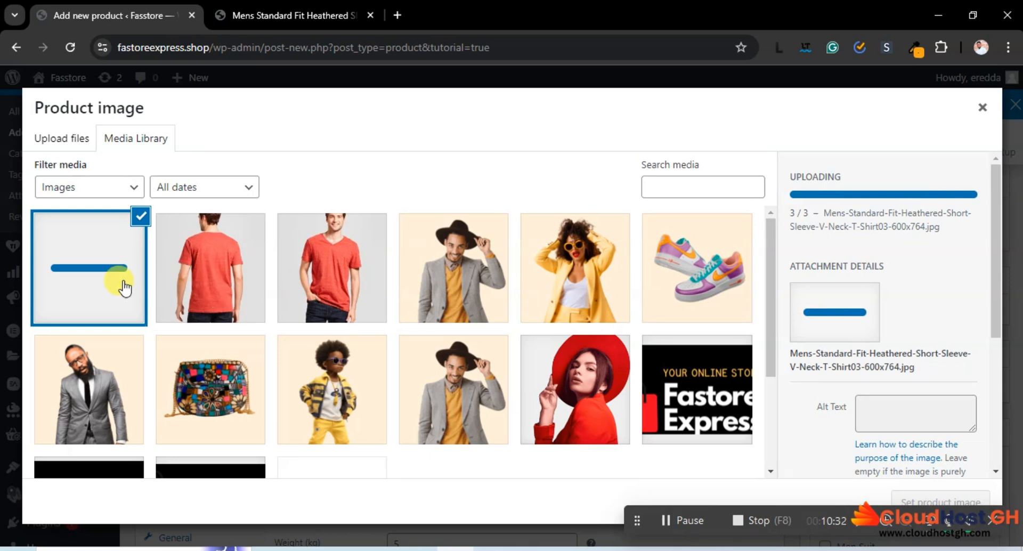
click(347, 281)
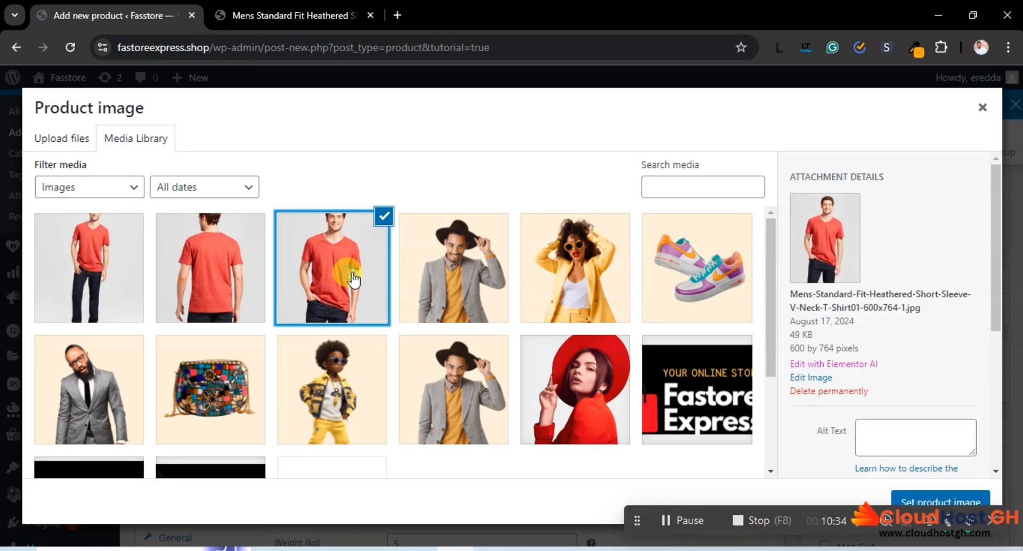
click(927, 503)
Add the full-length and back-view photos of the red V-neck T-shirt to the product gallery
scroll(852, 293, down, 5)
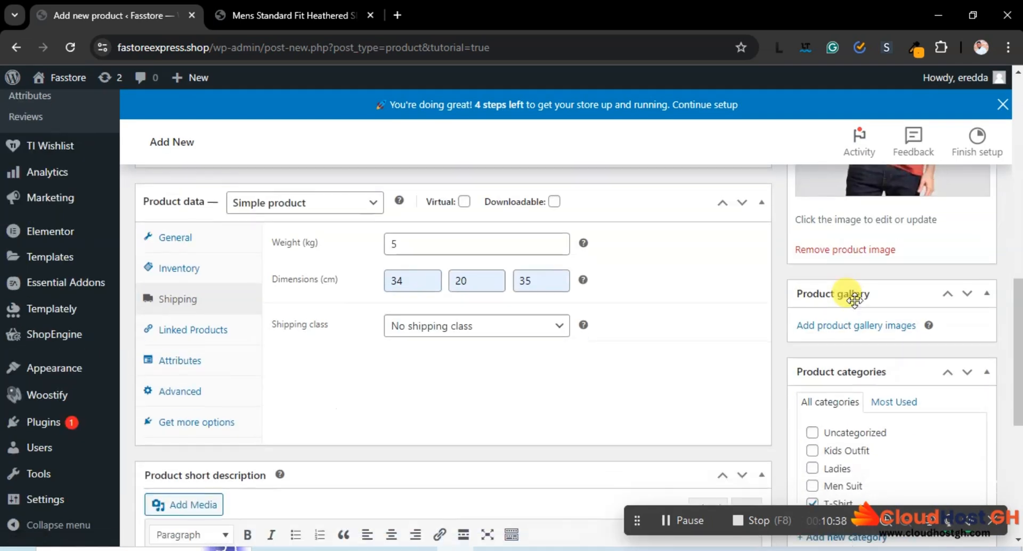
scroll(854, 301, down, 3)
scroll(842, 299, up, 3)
scroll(845, 299, down, 1)
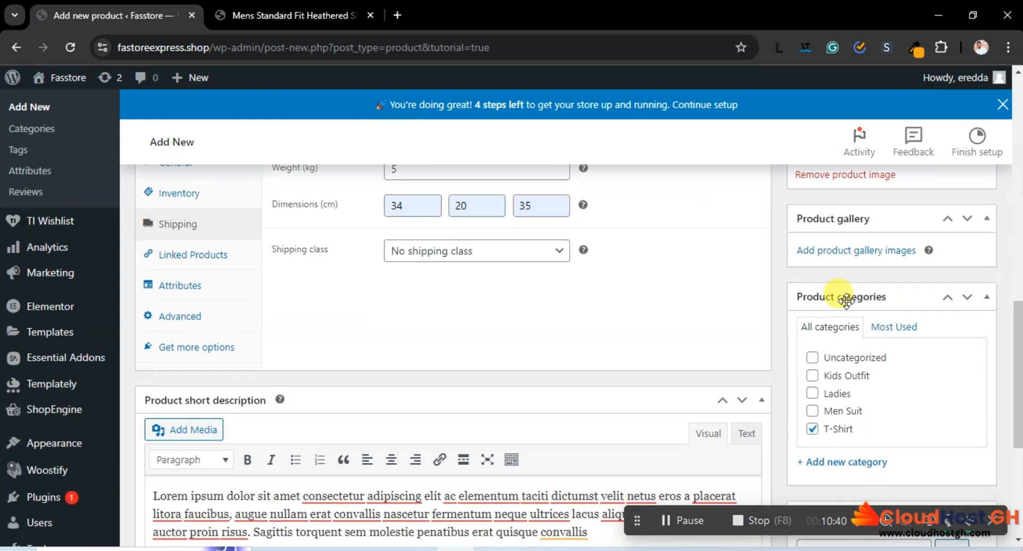
click(837, 255)
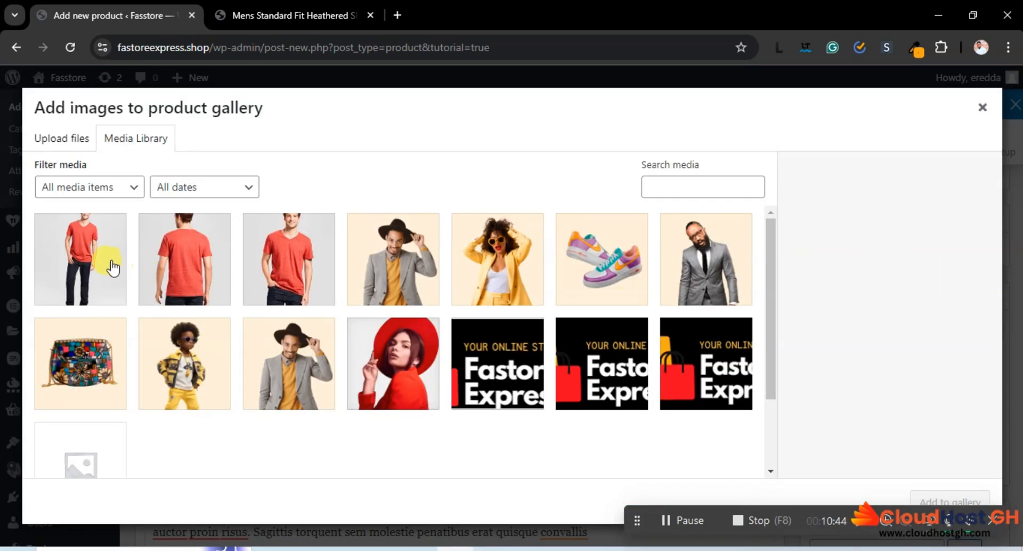
click(95, 262)
click(205, 249)
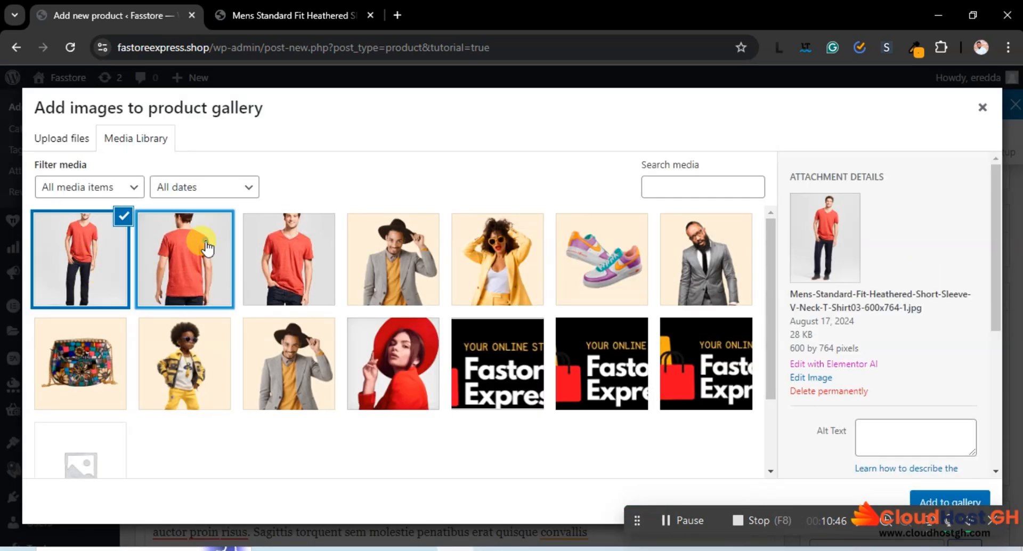
click(958, 499)
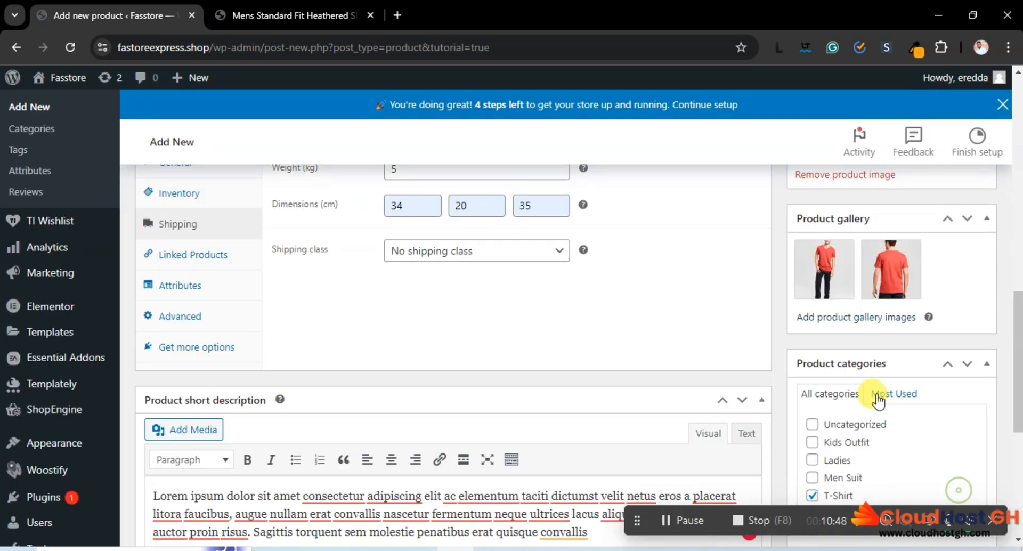
Add the tag Red to the product
scroll(872, 392, down, 4)
scroll(889, 355, down, 1)
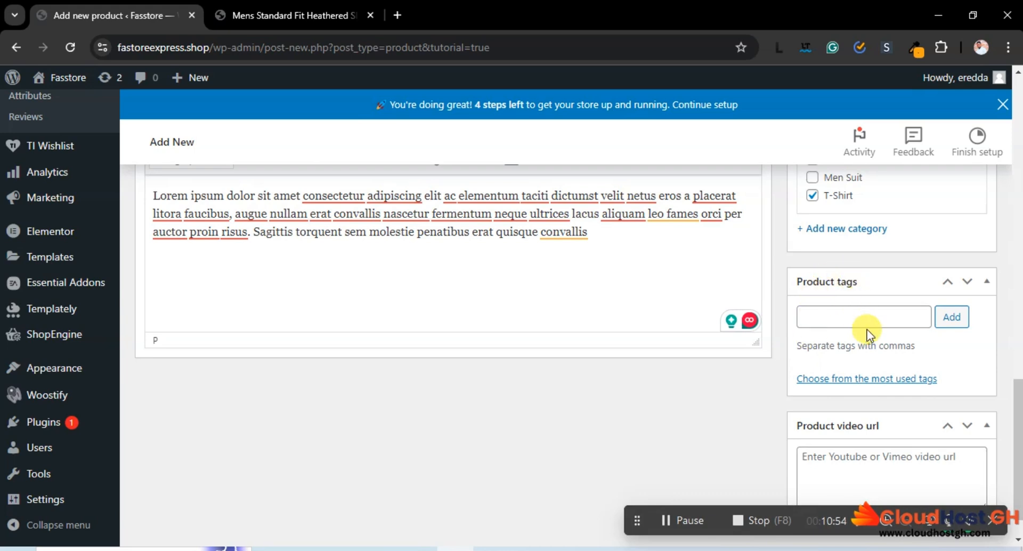
scroll(867, 329, up, 8)
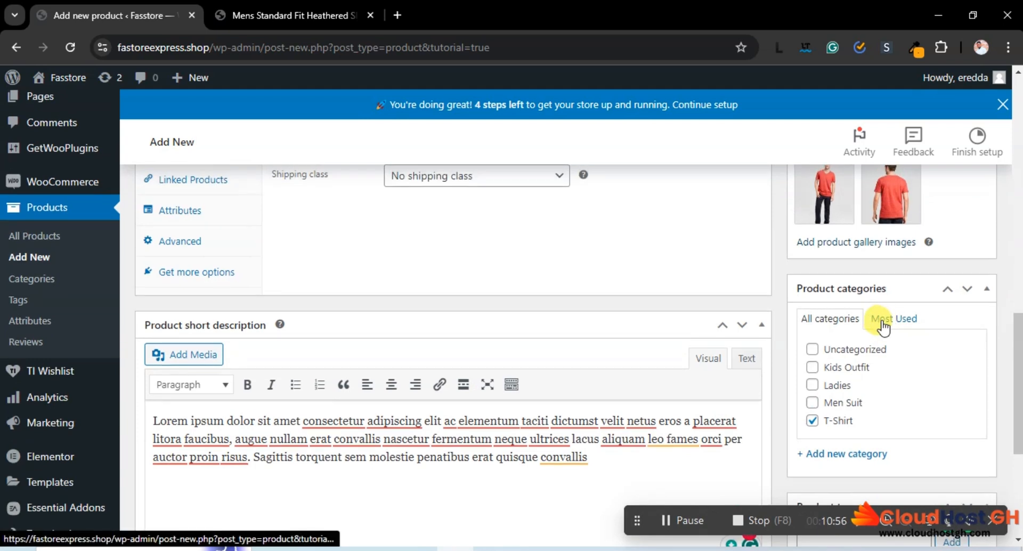
scroll(877, 327, down, 4)
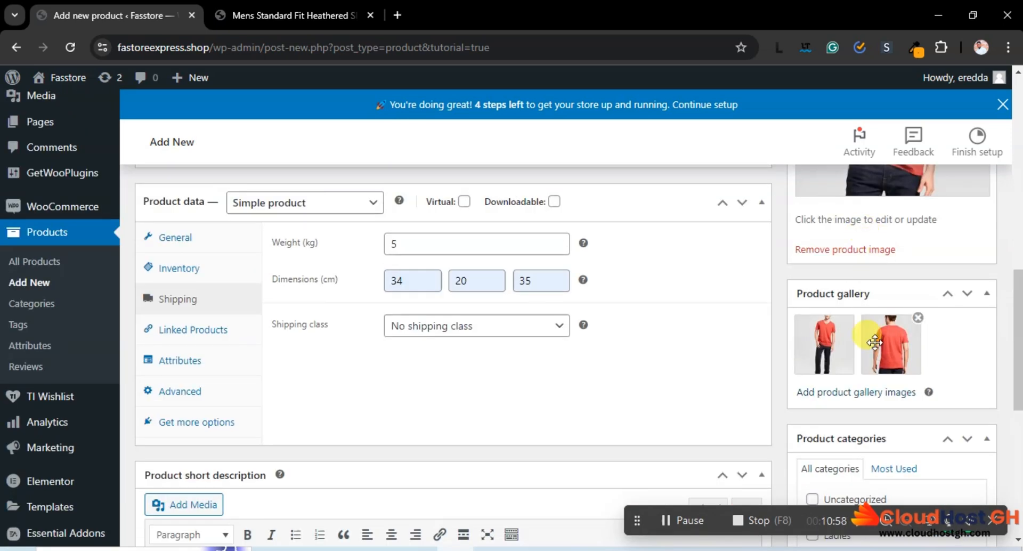
scroll(860, 411, down, 3)
scroll(845, 417, down, 3)
click(829, 393)
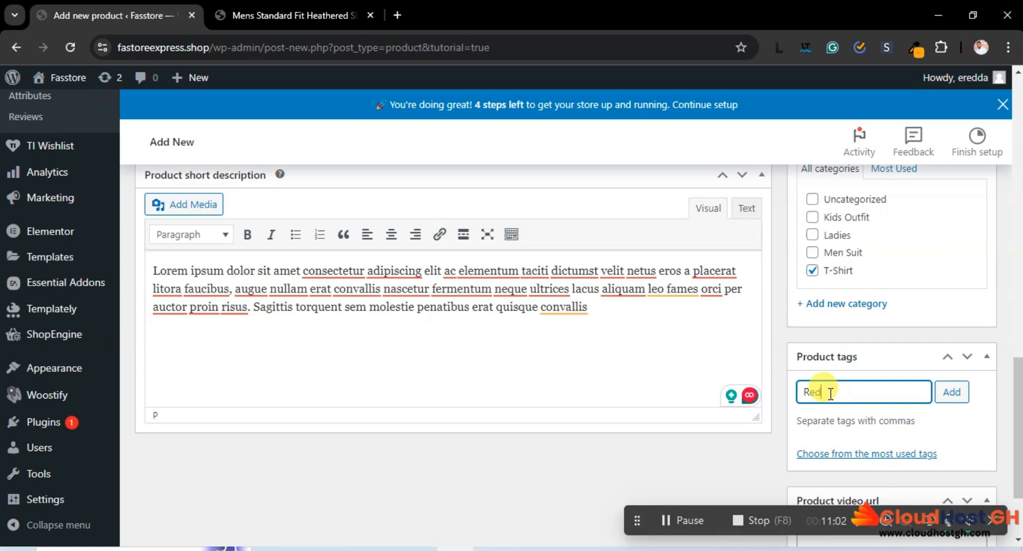
click(951, 391)
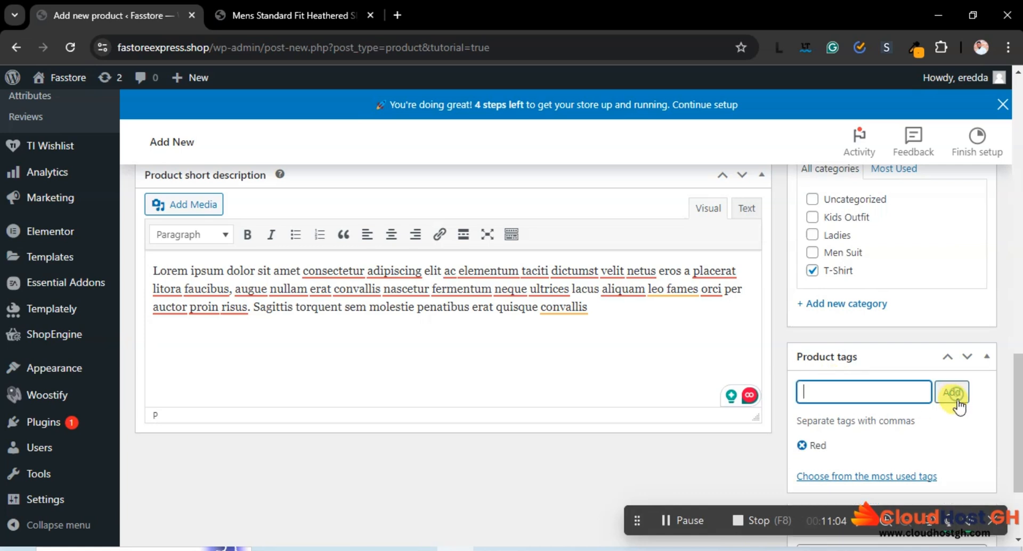
Open YouTube in a new browser tab and search it for "t shirt"
scroll(931, 430, down, 3)
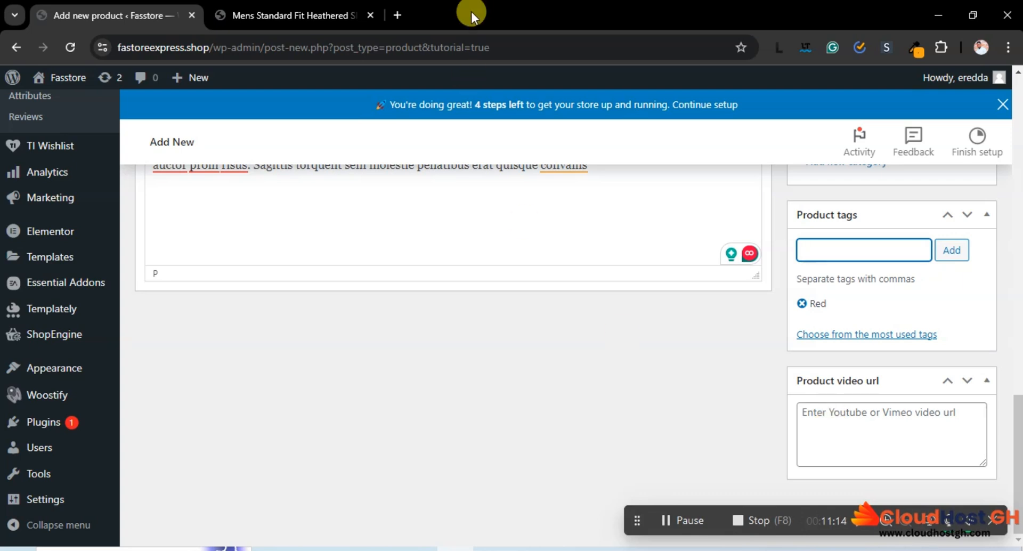
click(399, 16)
text(you)
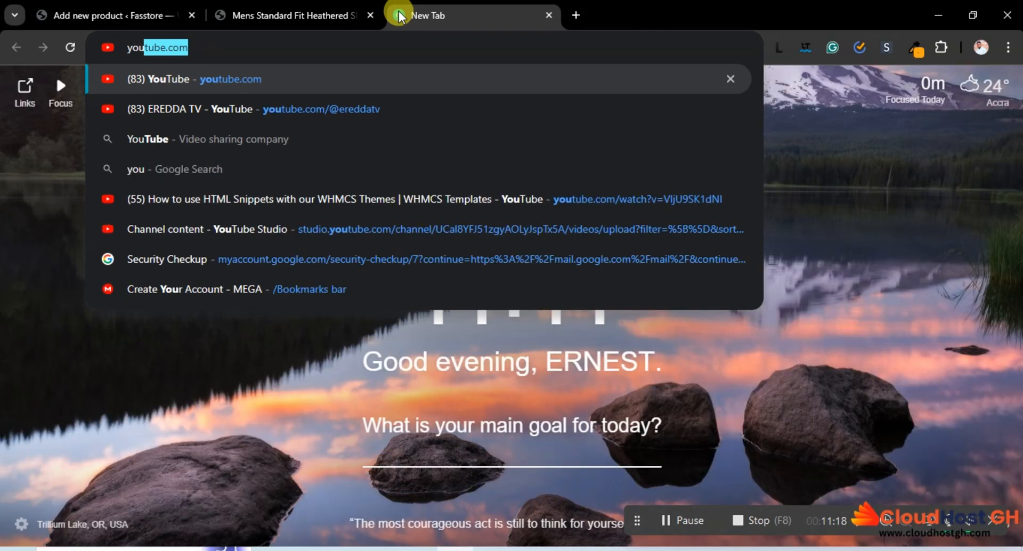
key(Return)
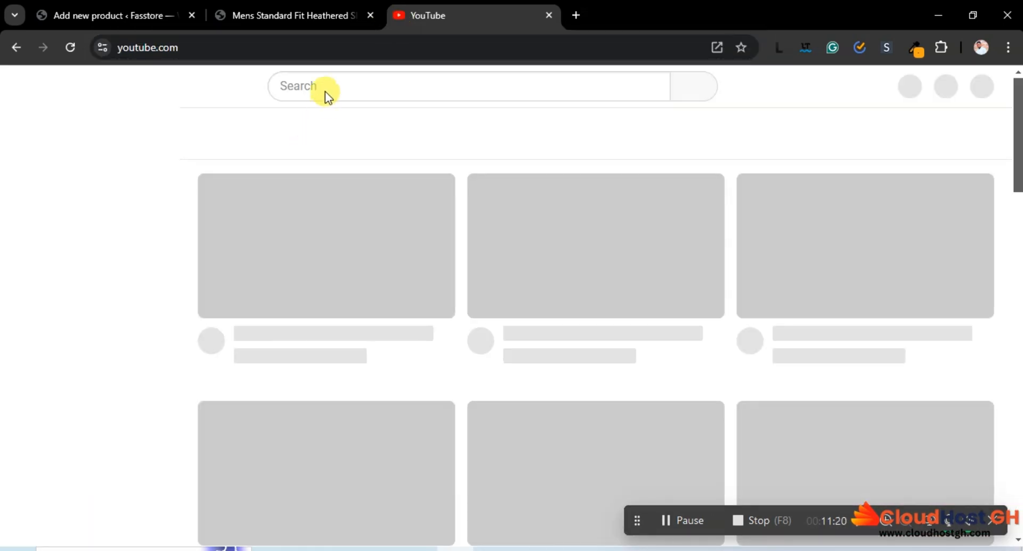
click(325, 89)
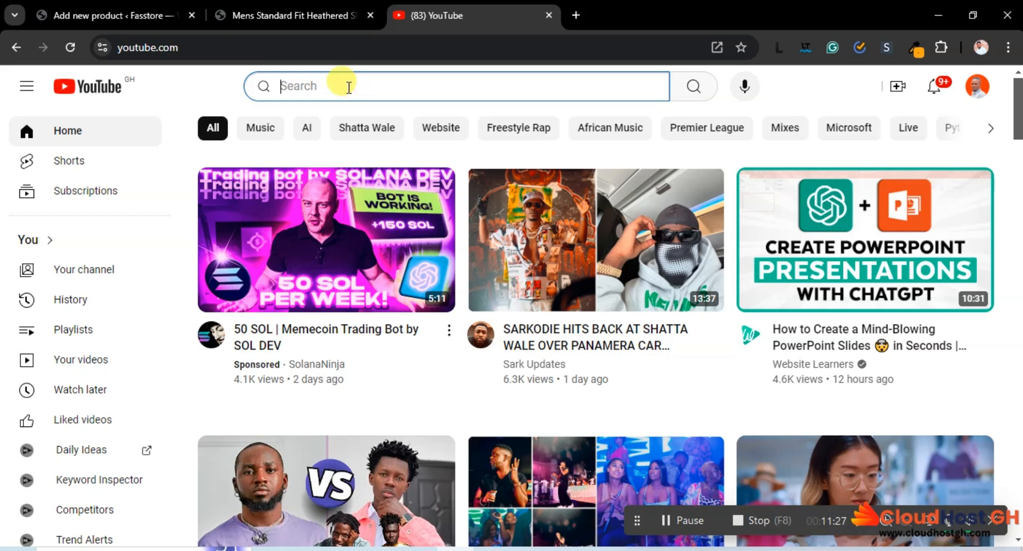
text(h)
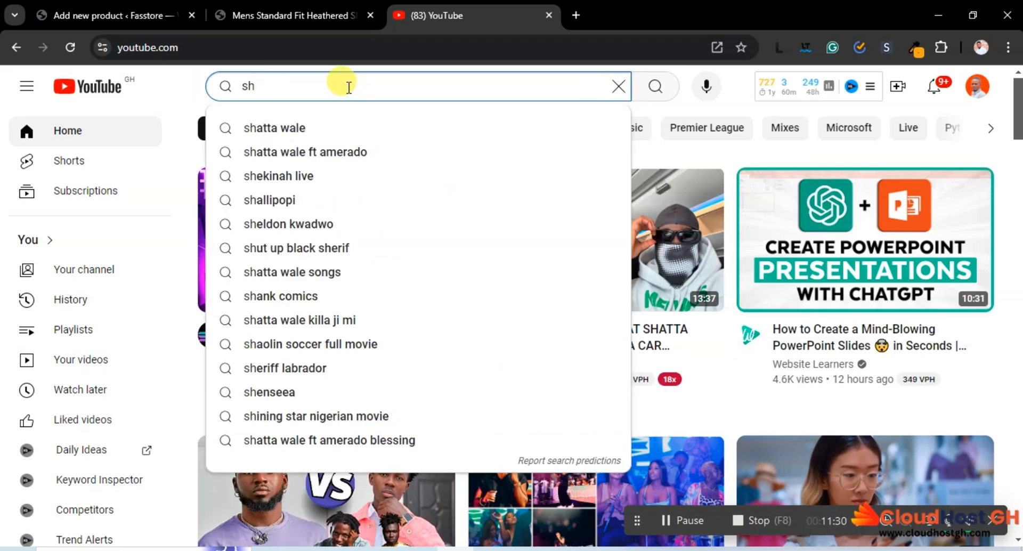
key(BackSpace)
key(BackSpace)
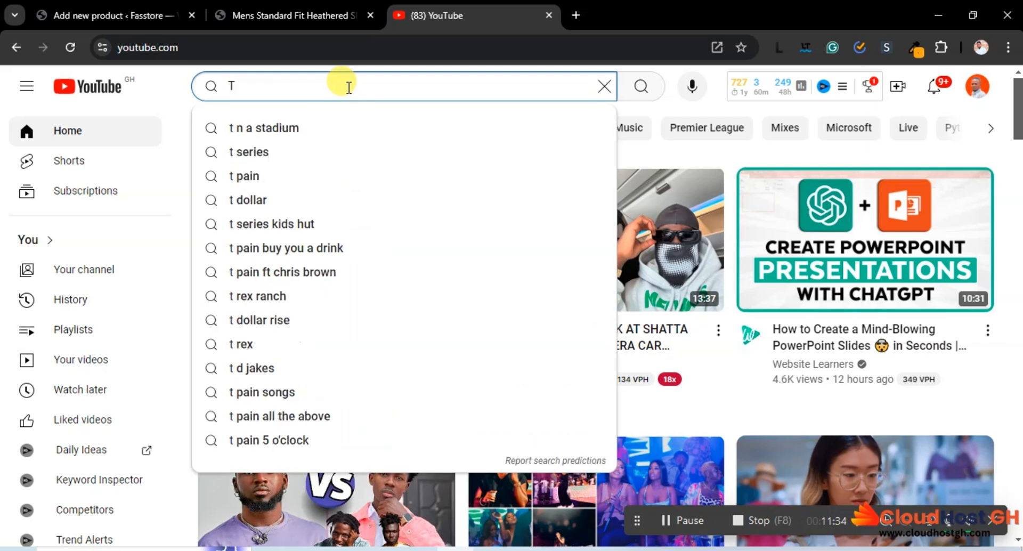
text(T shirt)
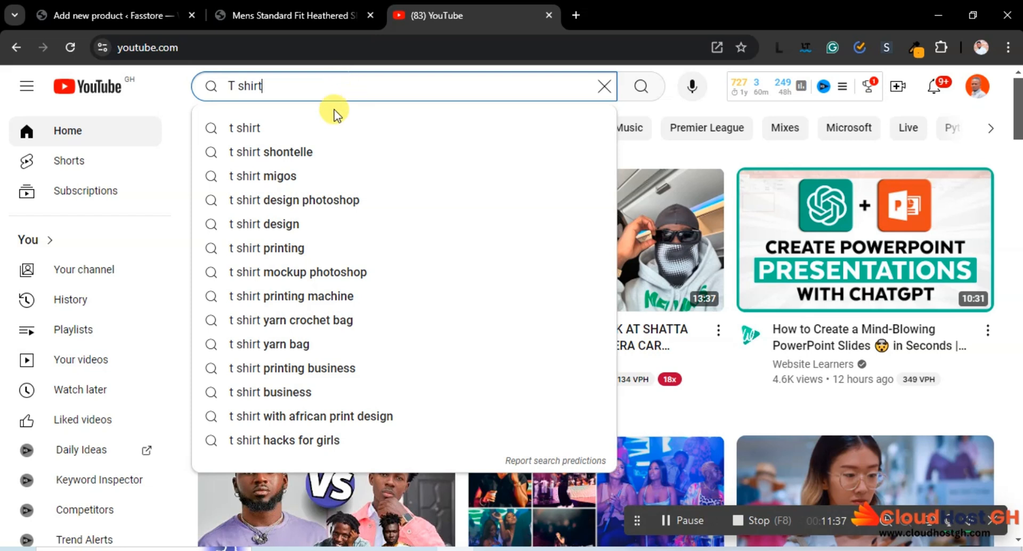
click(307, 127)
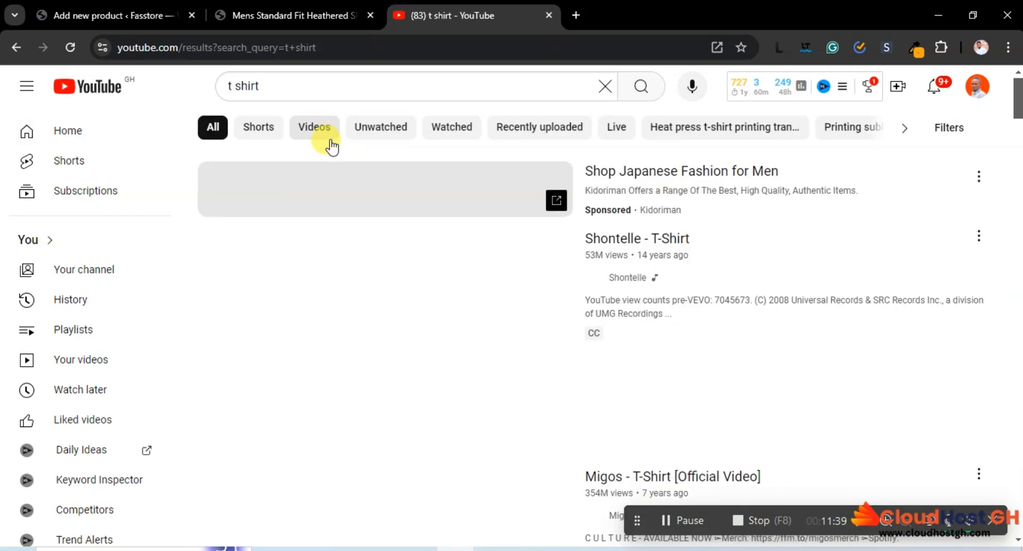
Copy the share link of the video "How to Start a T-Shirt Business at Home | Key Things to Know!" from the search results
scroll(536, 267, down, 3)
scroll(536, 268, down, 4)
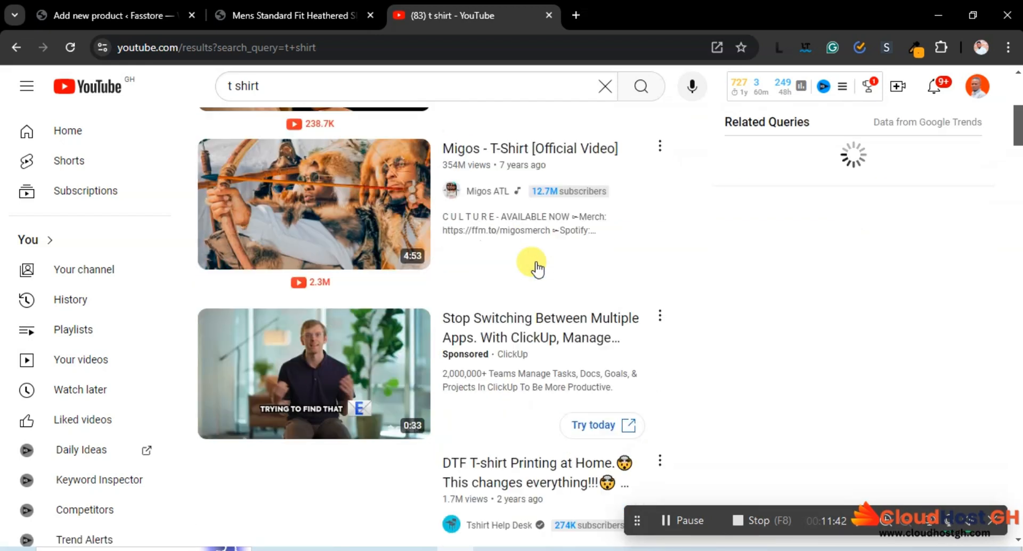
scroll(537, 268, down, 4)
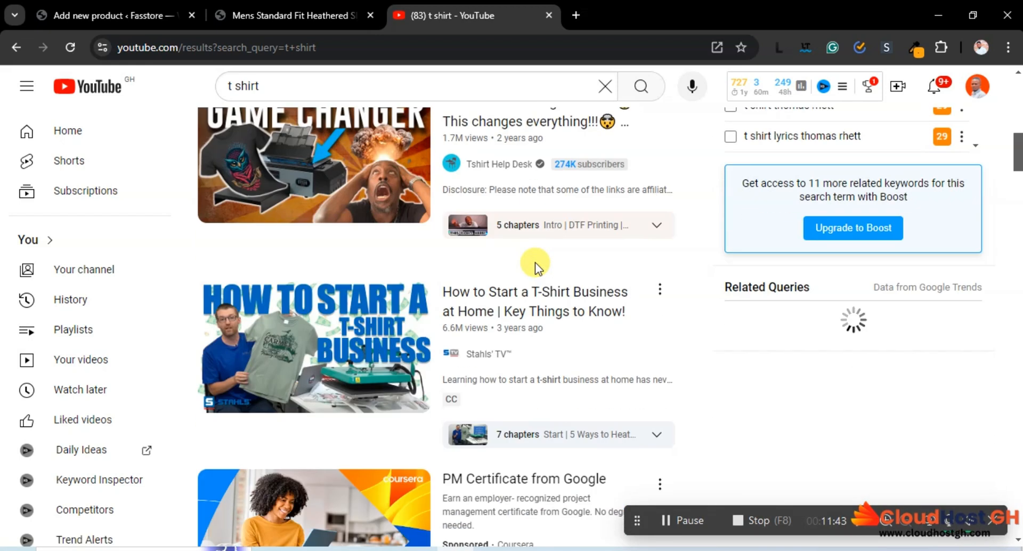
scroll(534, 262, up, 1)
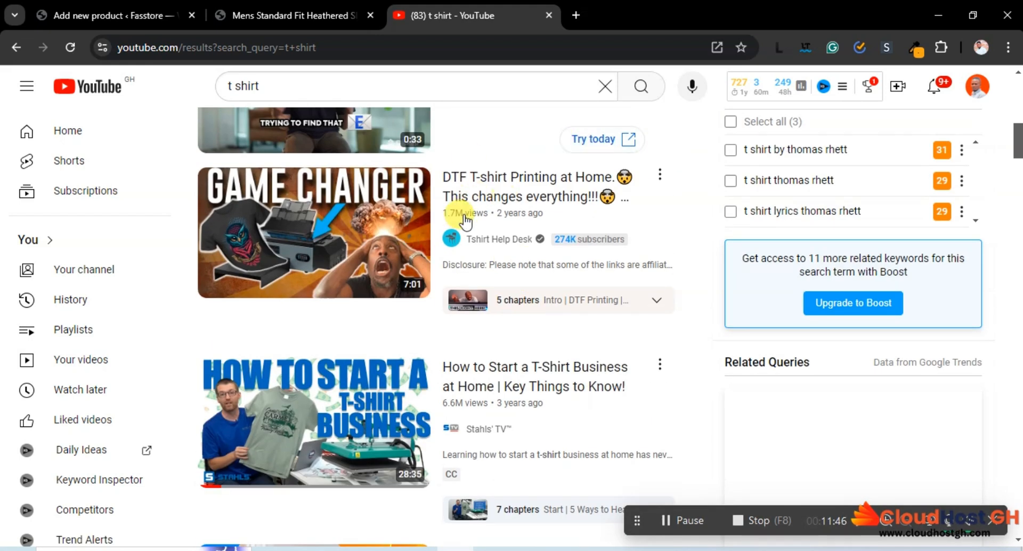
scroll(501, 261, down, 1)
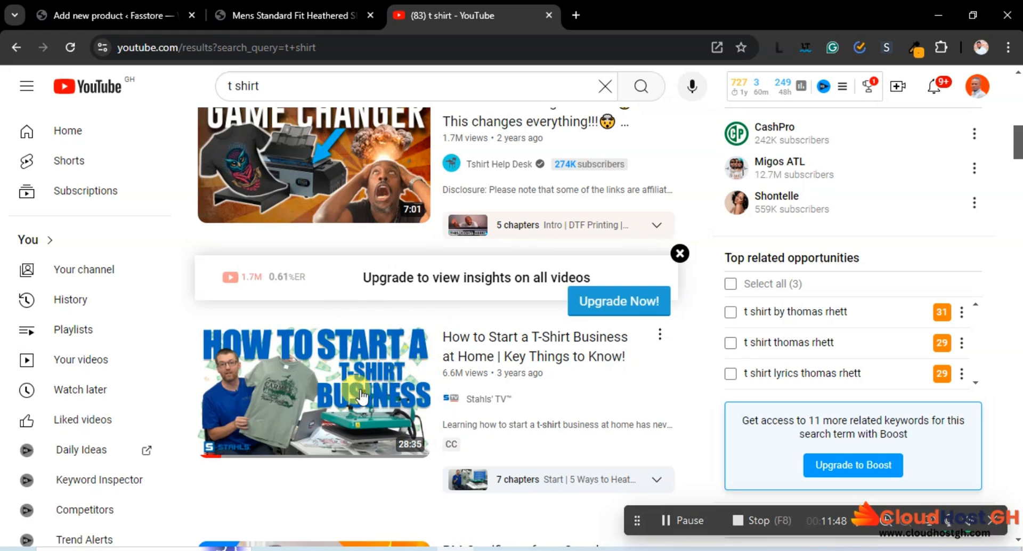
click(660, 334)
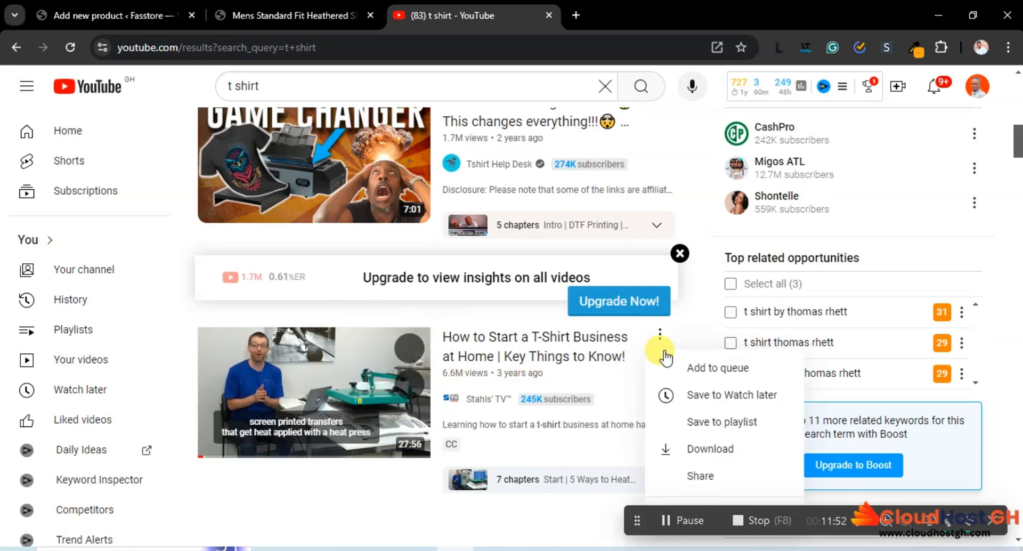
click(697, 474)
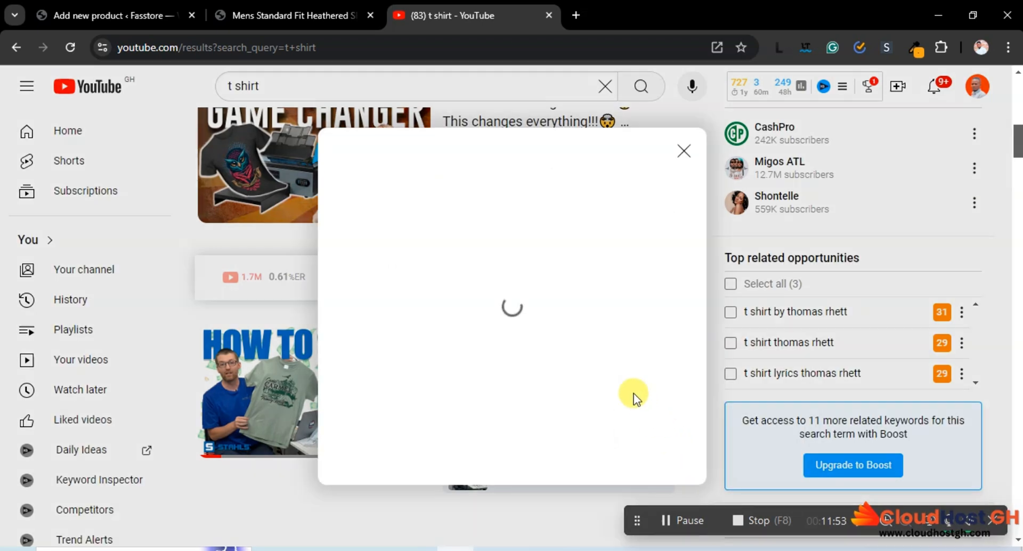
click(658, 389)
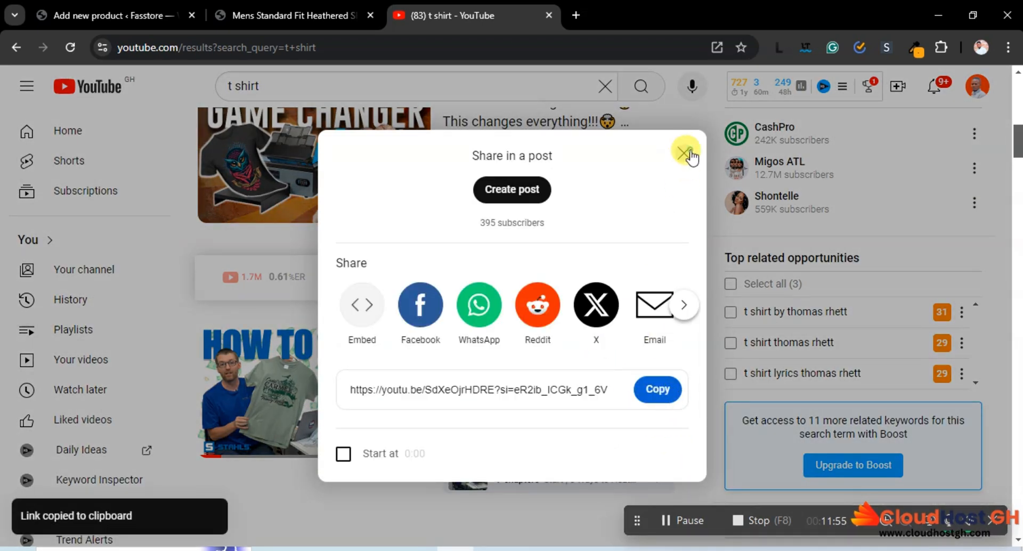
click(686, 155)
Return to the WooCommerce product editor and paste the copied YouTube link as the product video URL
click(112, 15)
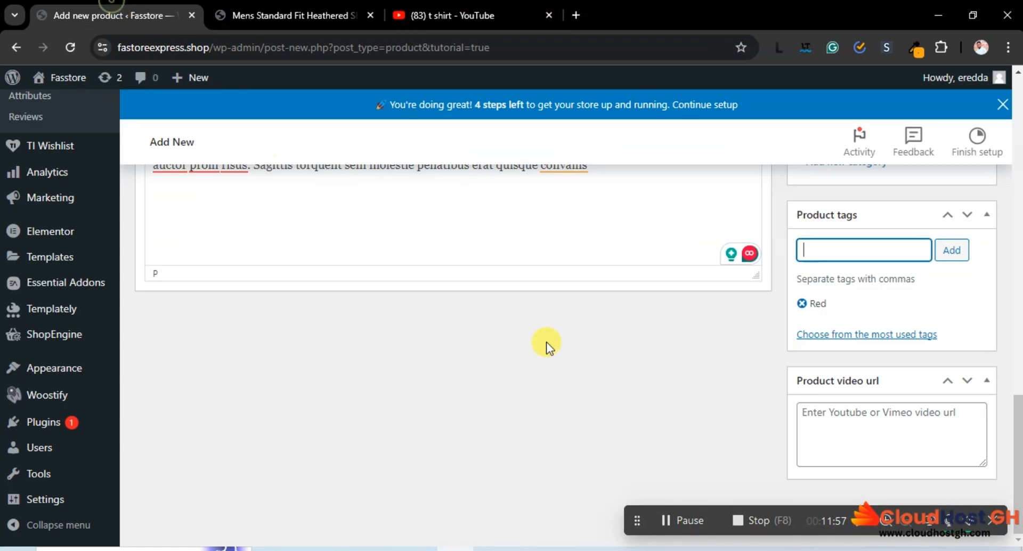
click(826, 413)
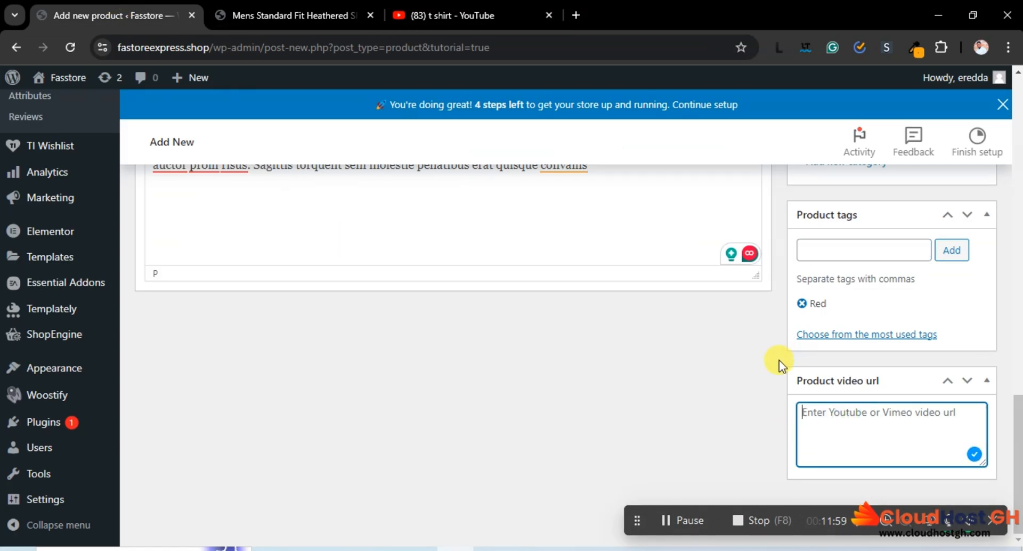
key(ctrl+v)
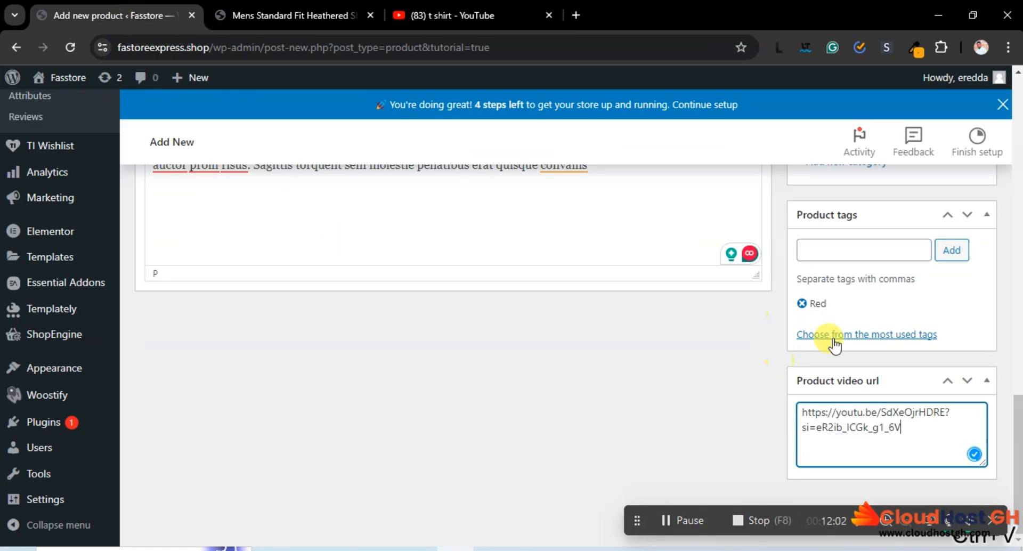
Shorten the product's permalink slug to mens-standard-fit
scroll(1003, 383, up, 20)
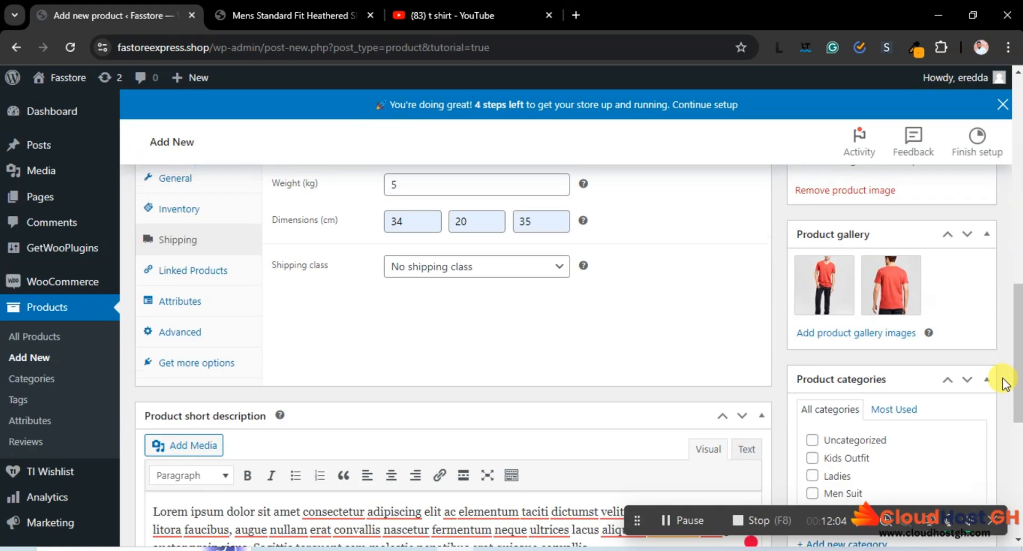
scroll(998, 374, down, 7)
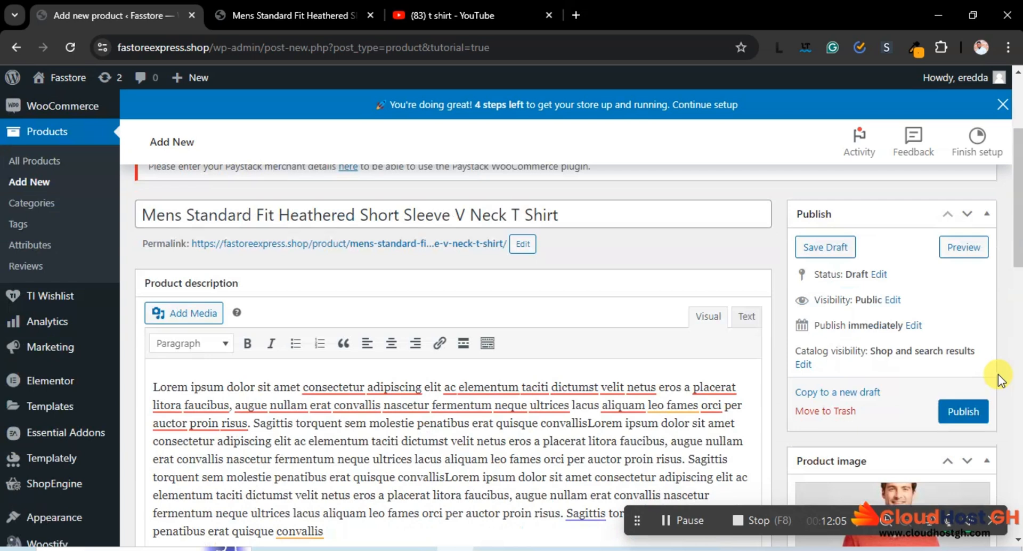
scroll(998, 374, up, 5)
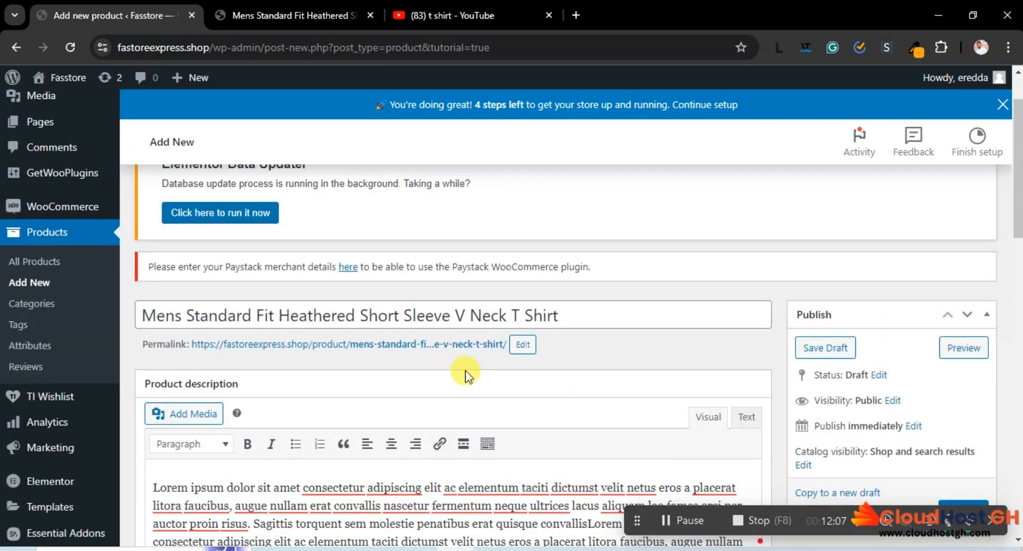
click(520, 346)
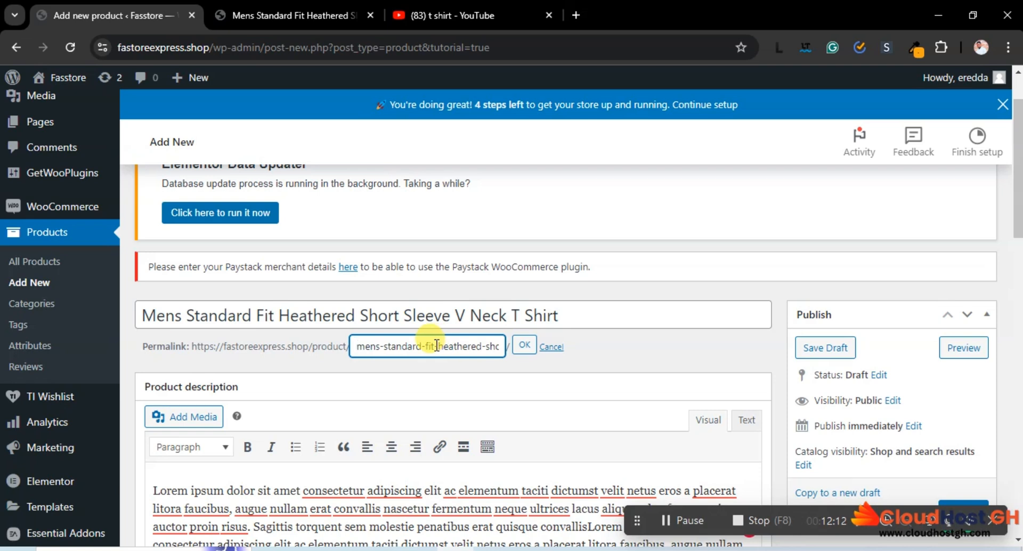
drag(436, 346, 508, 341)
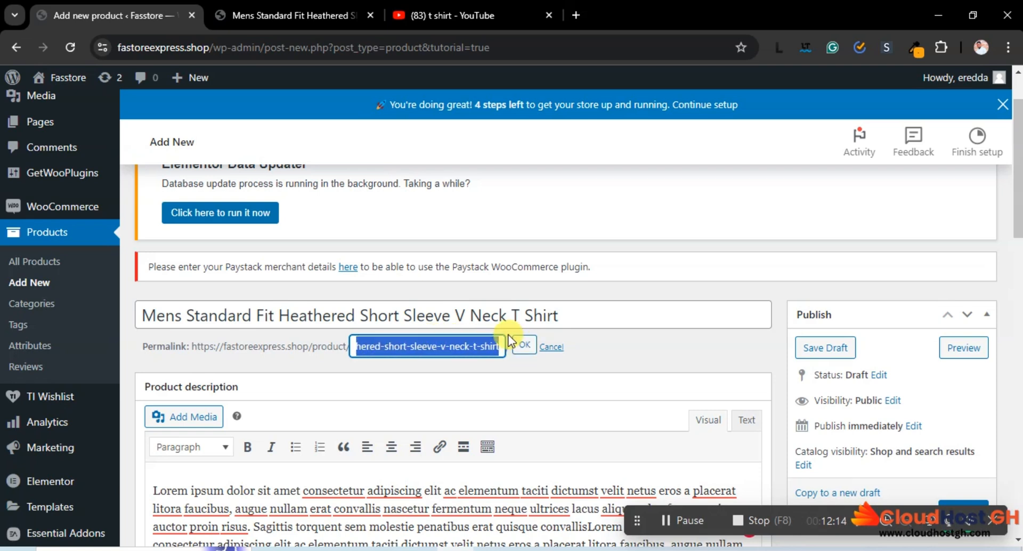
key(BackSpace)
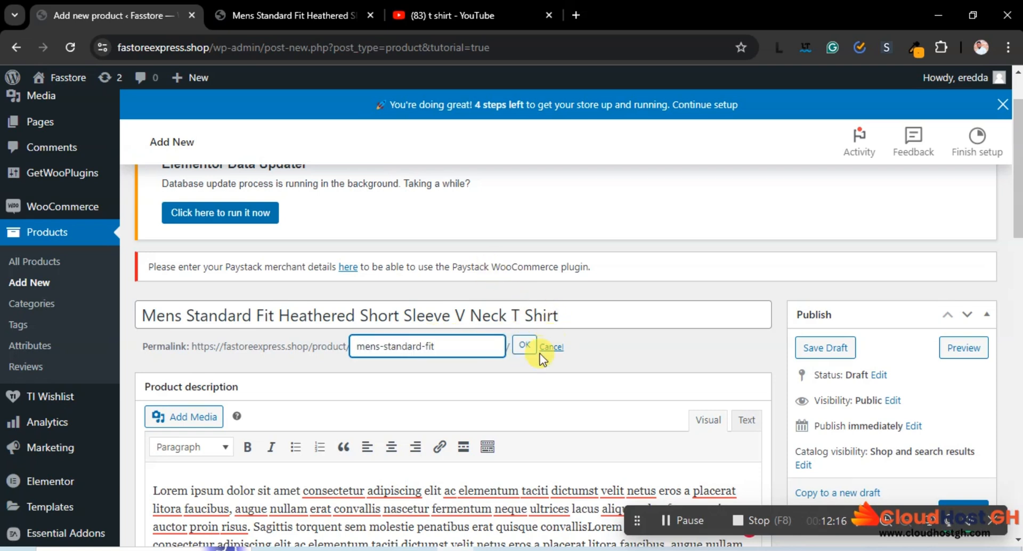
click(524, 347)
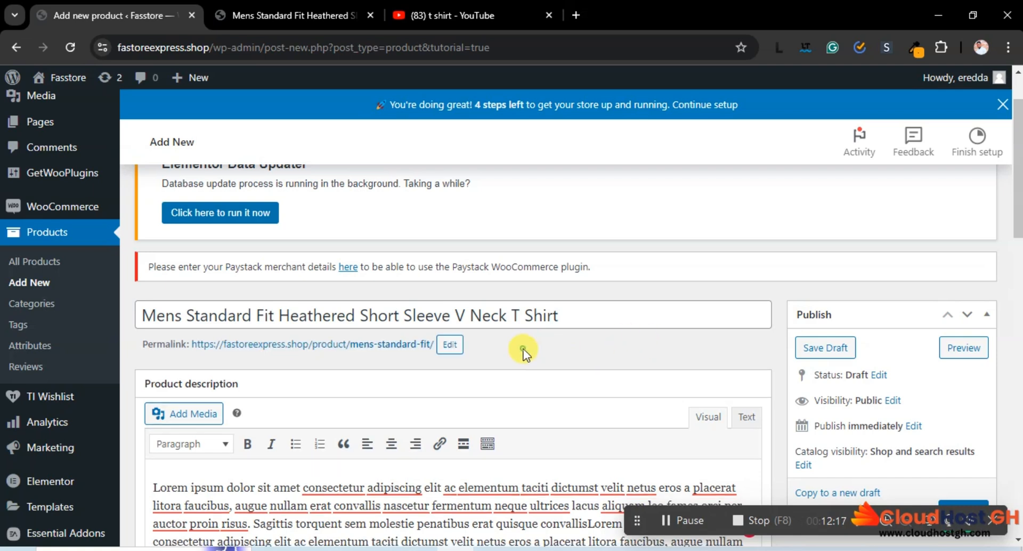
Publish the Mens Standard Fit Heathered Short Sleeve V Neck T Shirt product
scroll(831, 320, down, 8)
scroll(906, 266, up, 6)
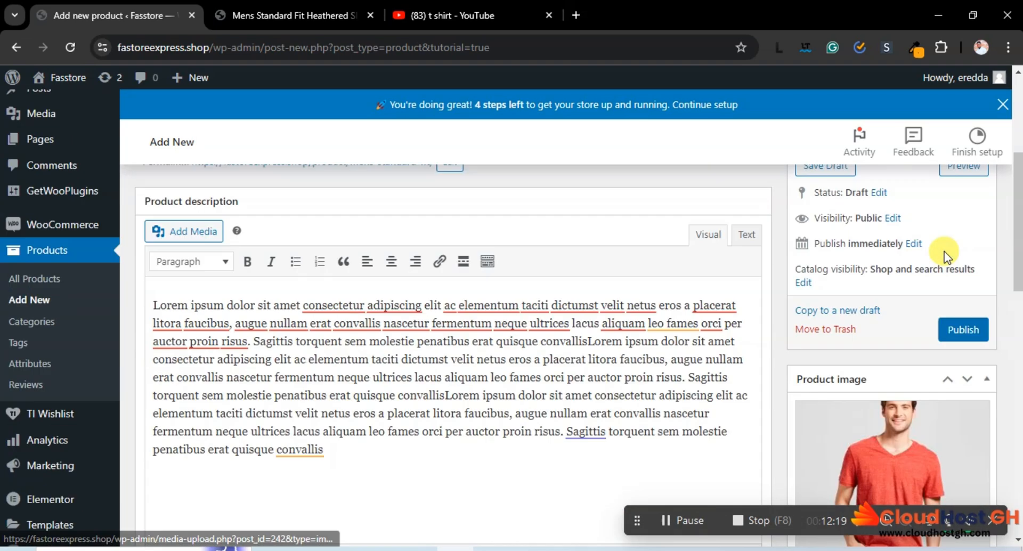
click(958, 364)
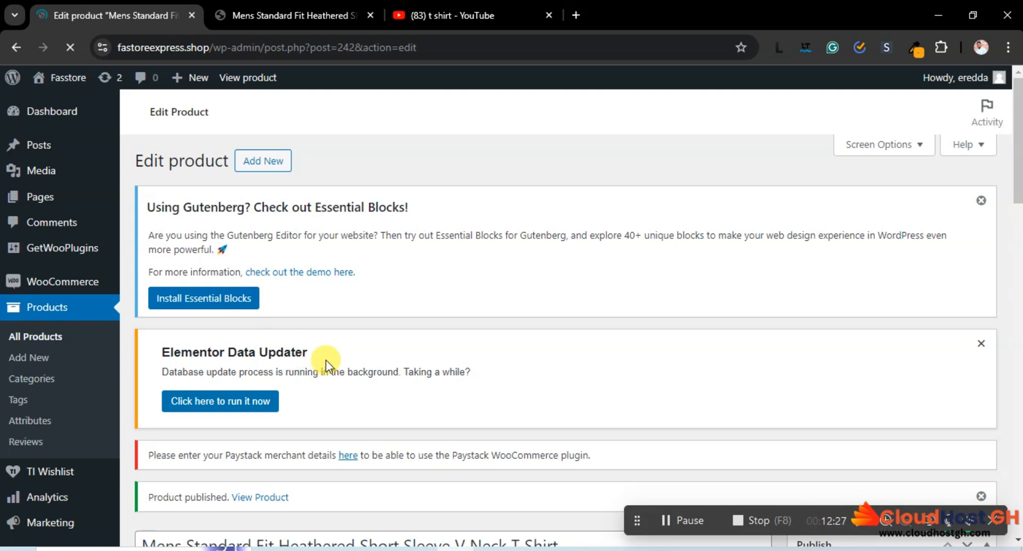
Open the published product's shop page in a new browser tab and switch to it
scroll(325, 359, down, 3)
right_click(251, 344)
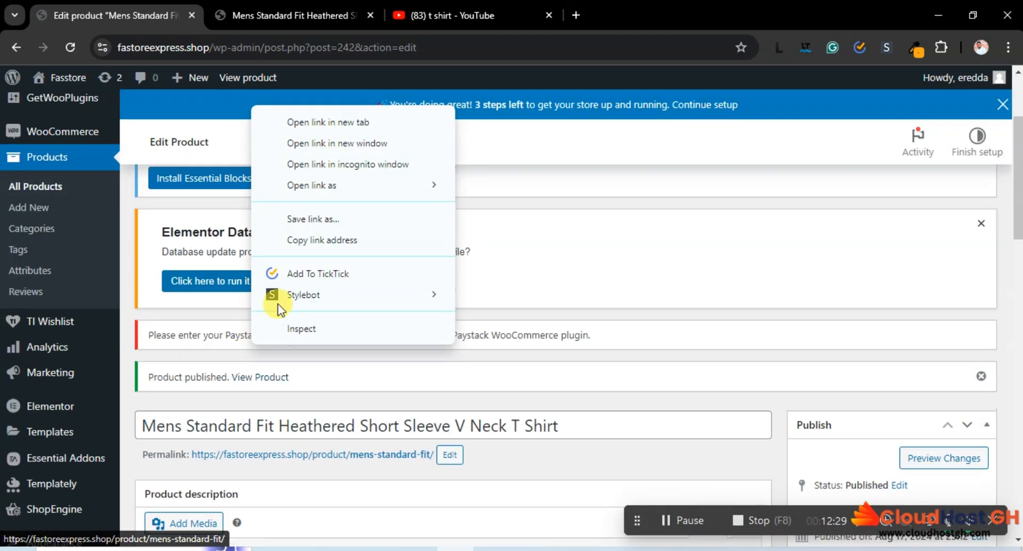
click(325, 123)
click(292, 11)
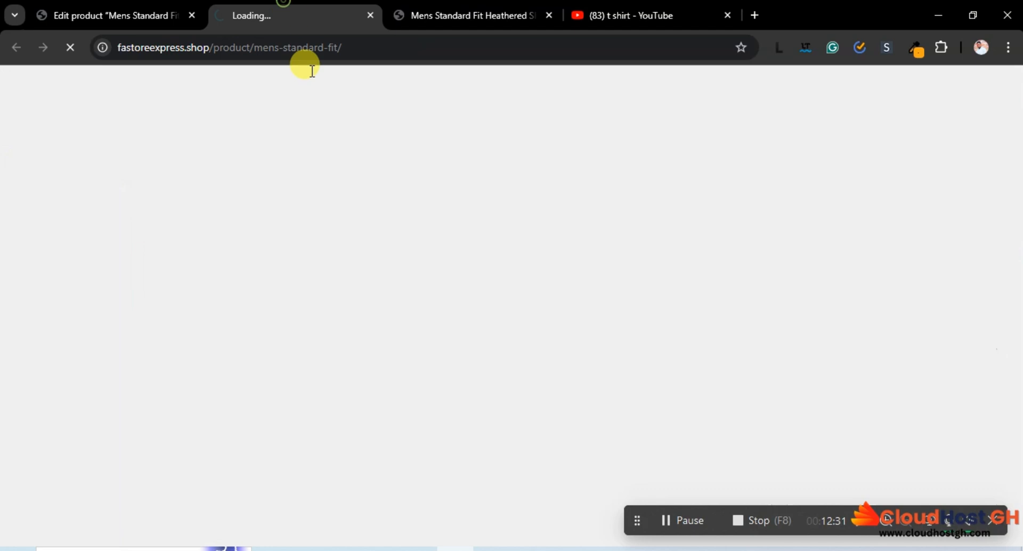
Review the published T-shirt's images, prices, stock, SKU, tag and description, and compare them with the reference product page on ereddablog.xyz
scroll(512, 245, down, 3)
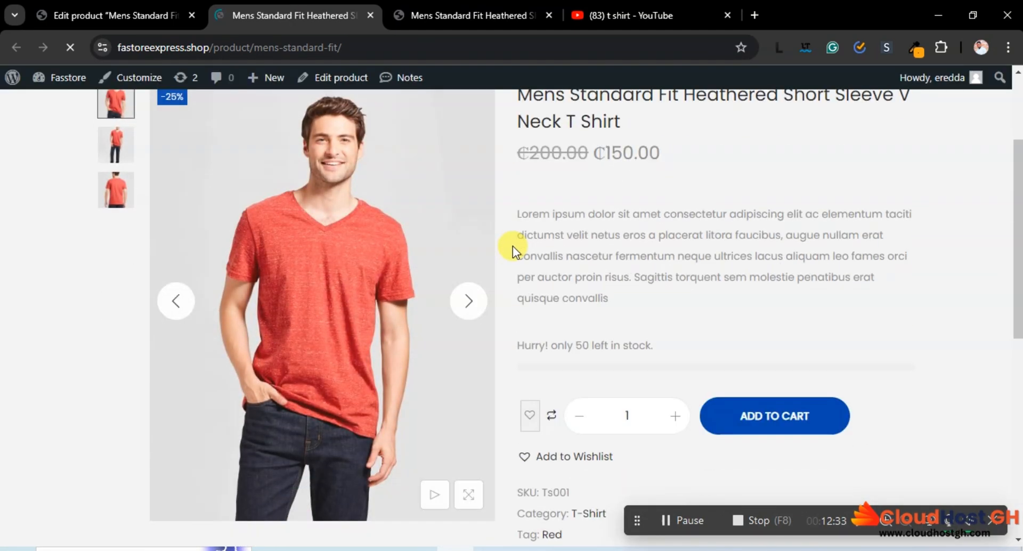
scroll(512, 245, down, 10)
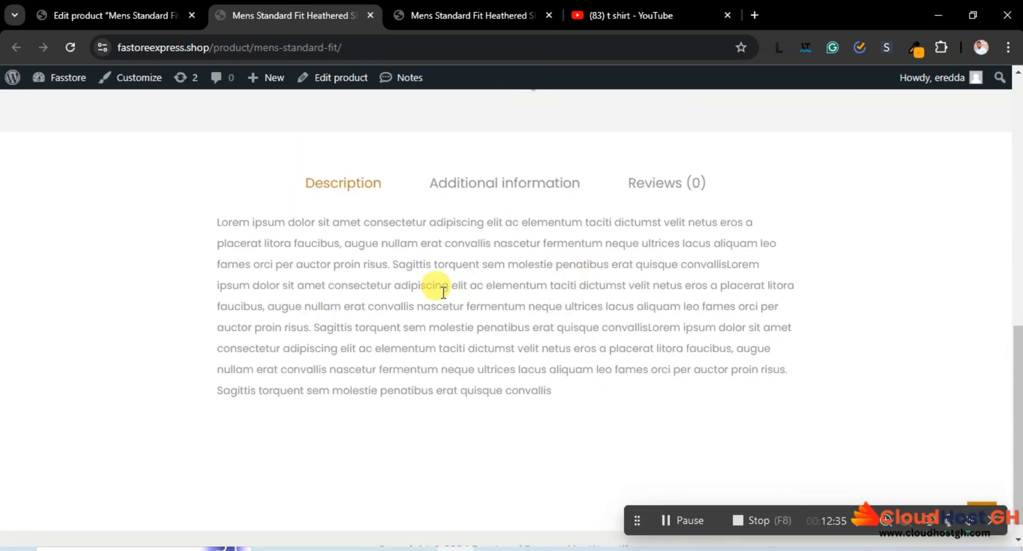
scroll(407, 303, up, 13)
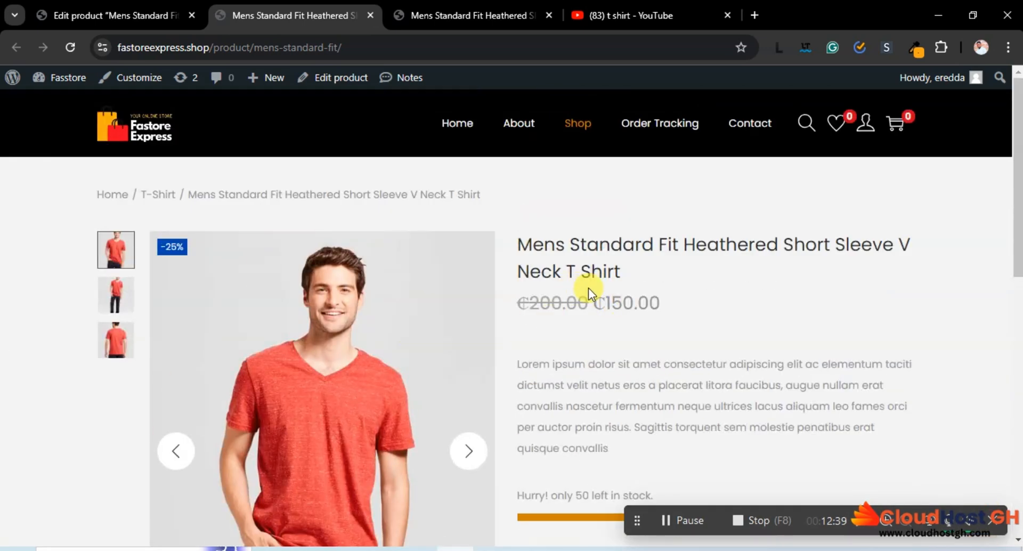
scroll(588, 288, down, 10)
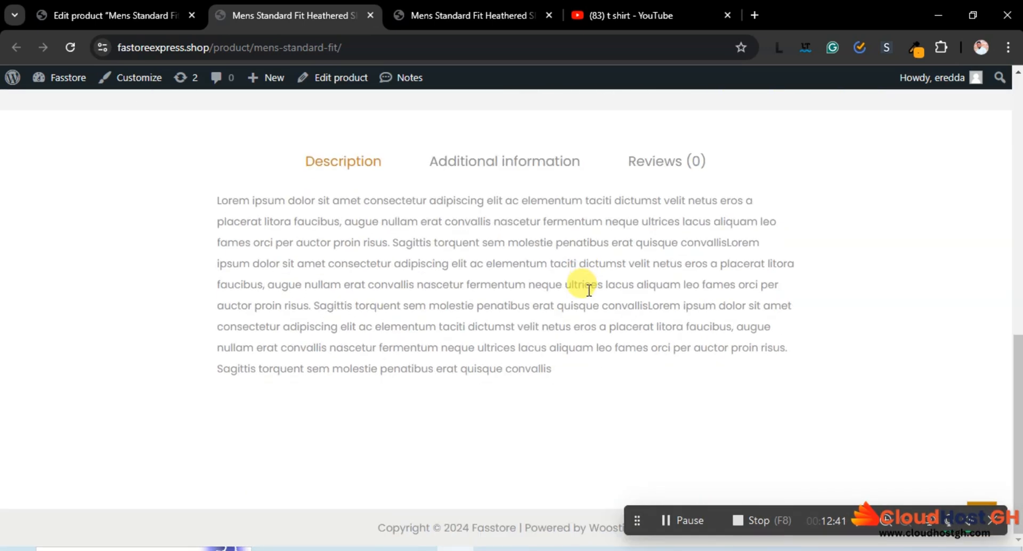
scroll(586, 288, up, 8)
scroll(586, 290, down, 3)
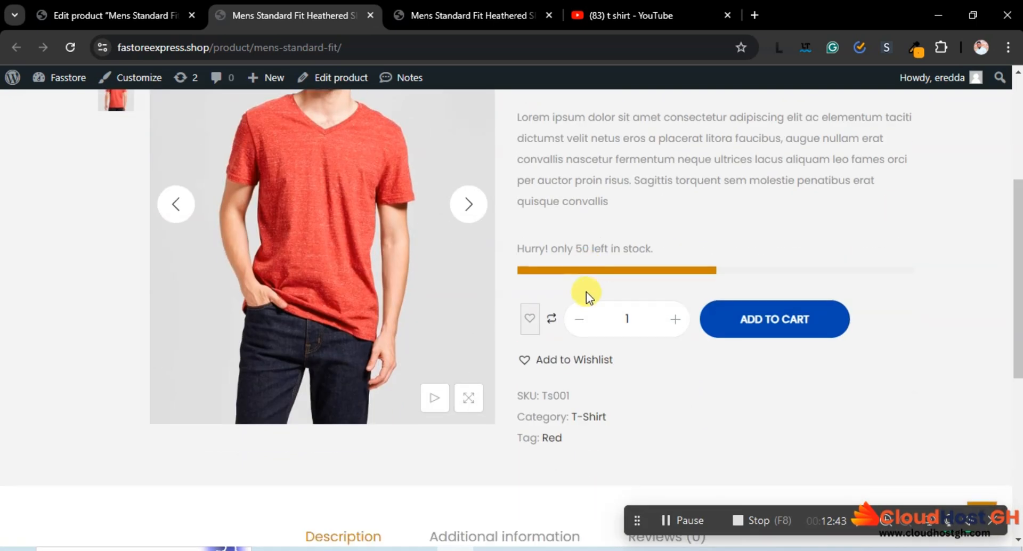
click(446, 10)
scroll(663, 290, down, 5)
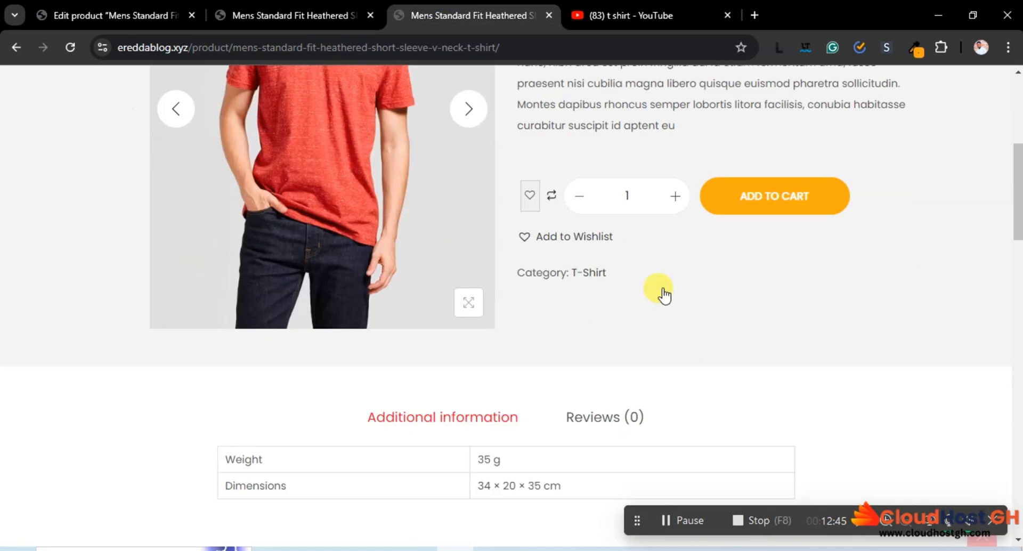
Return from the ereddablog.xyz reference page to the published T-shirt's own product page and recheck its price, stock, SKU, tag and description
scroll(597, 290, up, 4)
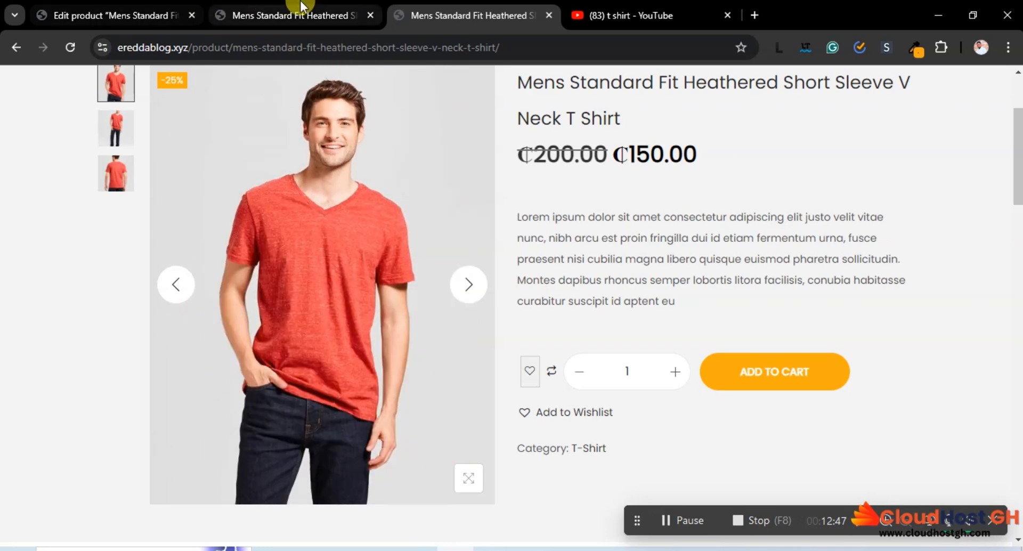
click(301, 2)
scroll(698, 277, up, 4)
scroll(702, 282, down, 4)
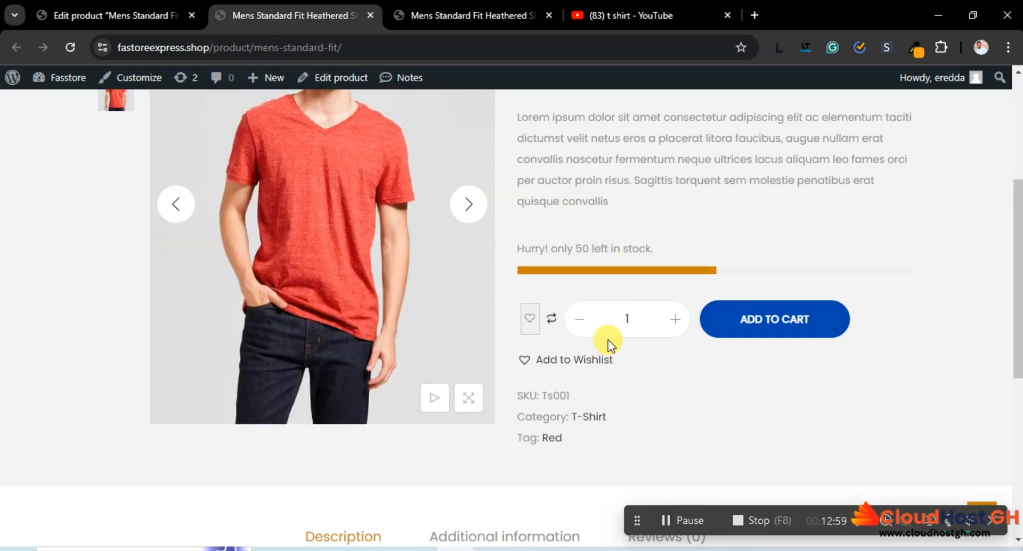
scroll(609, 341, down, 7)
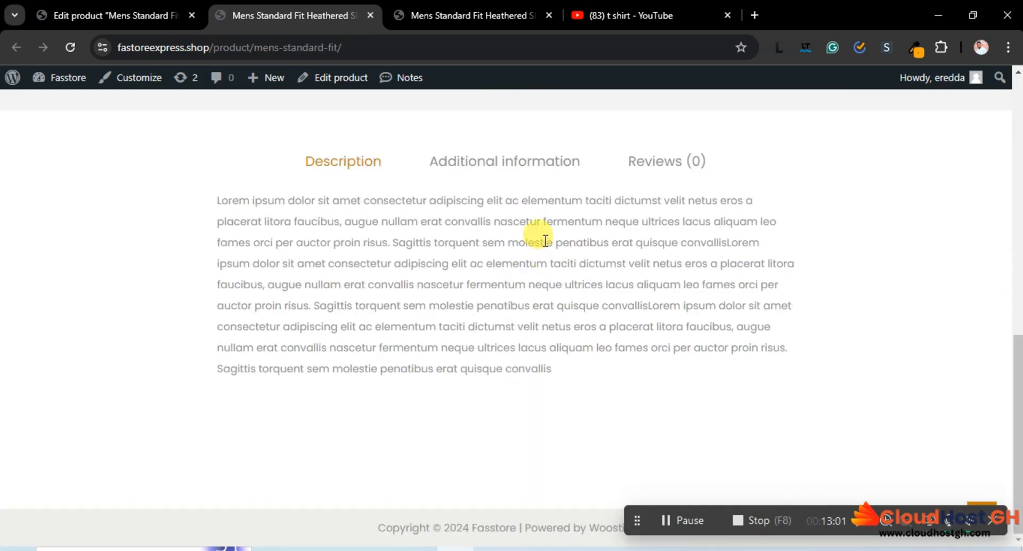
scroll(546, 240, up, 10)
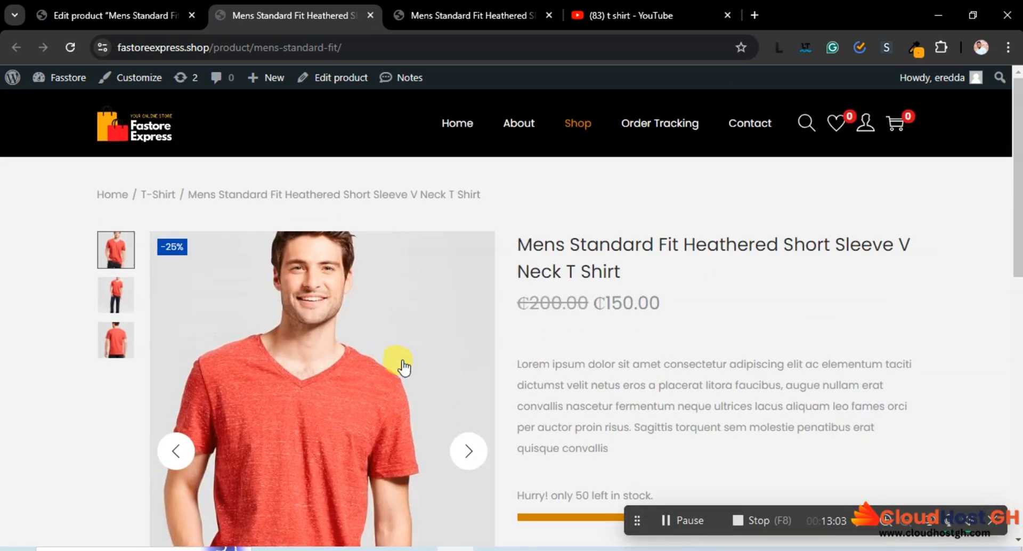
scroll(403, 366, down, 10)
scroll(407, 337, up, 10)
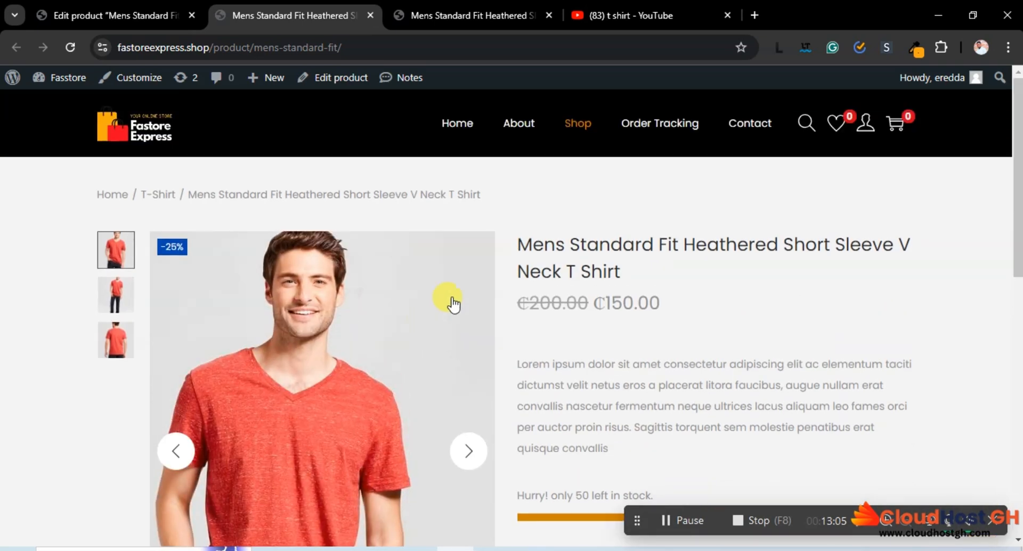
Open the store's Shop page and look over how the T-shirt is listed there
click(572, 130)
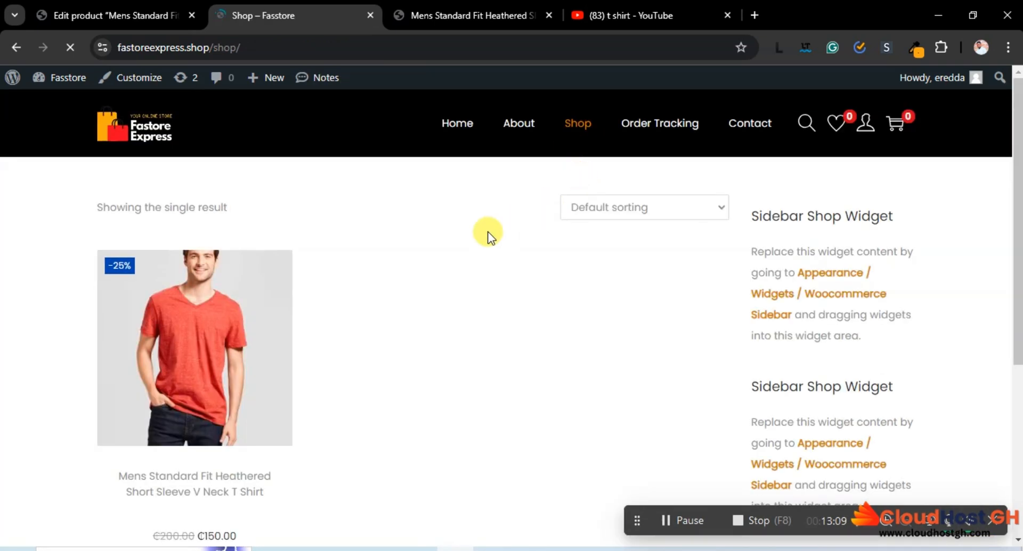
scroll(227, 360, down, 1)
scroll(228, 360, down, 4)
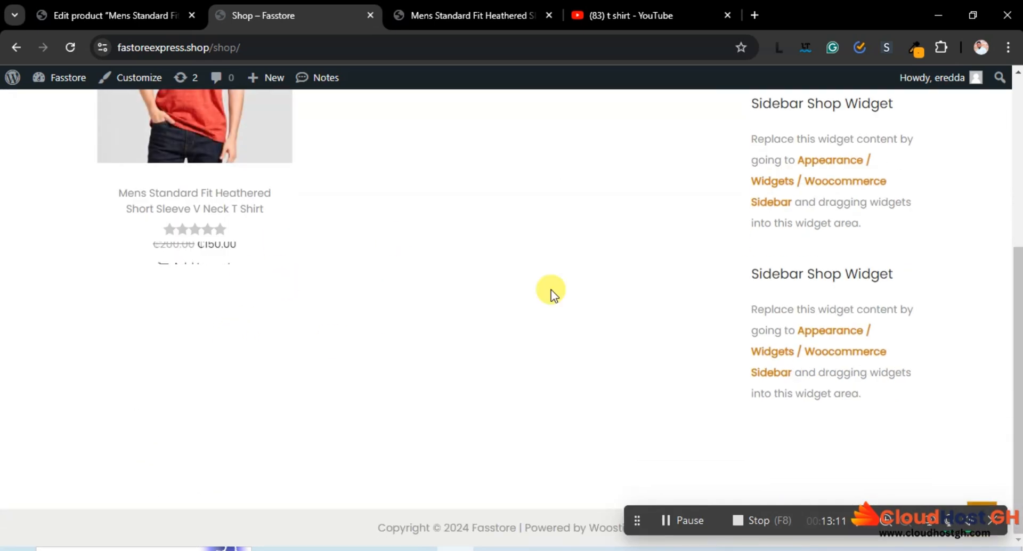
scroll(551, 290, up, 5)
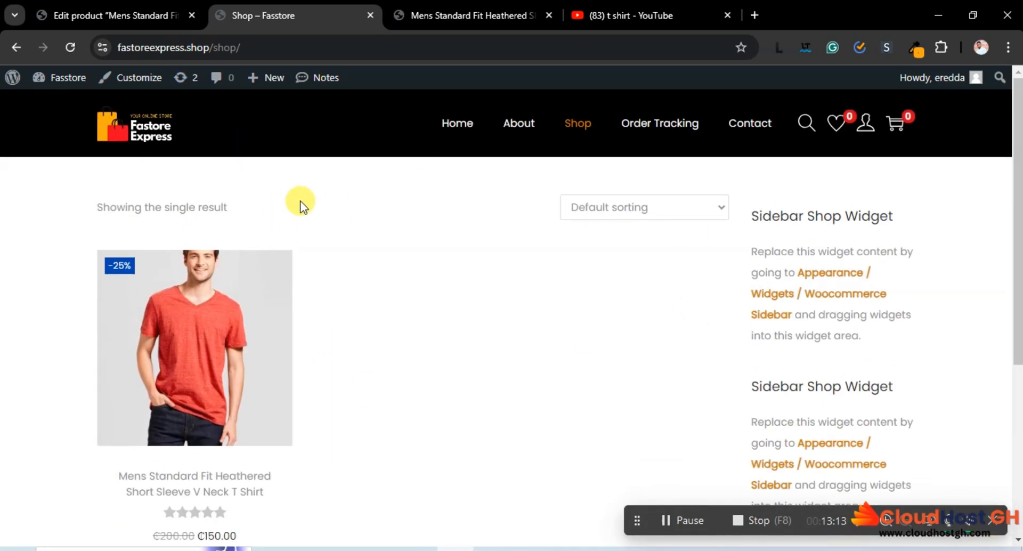